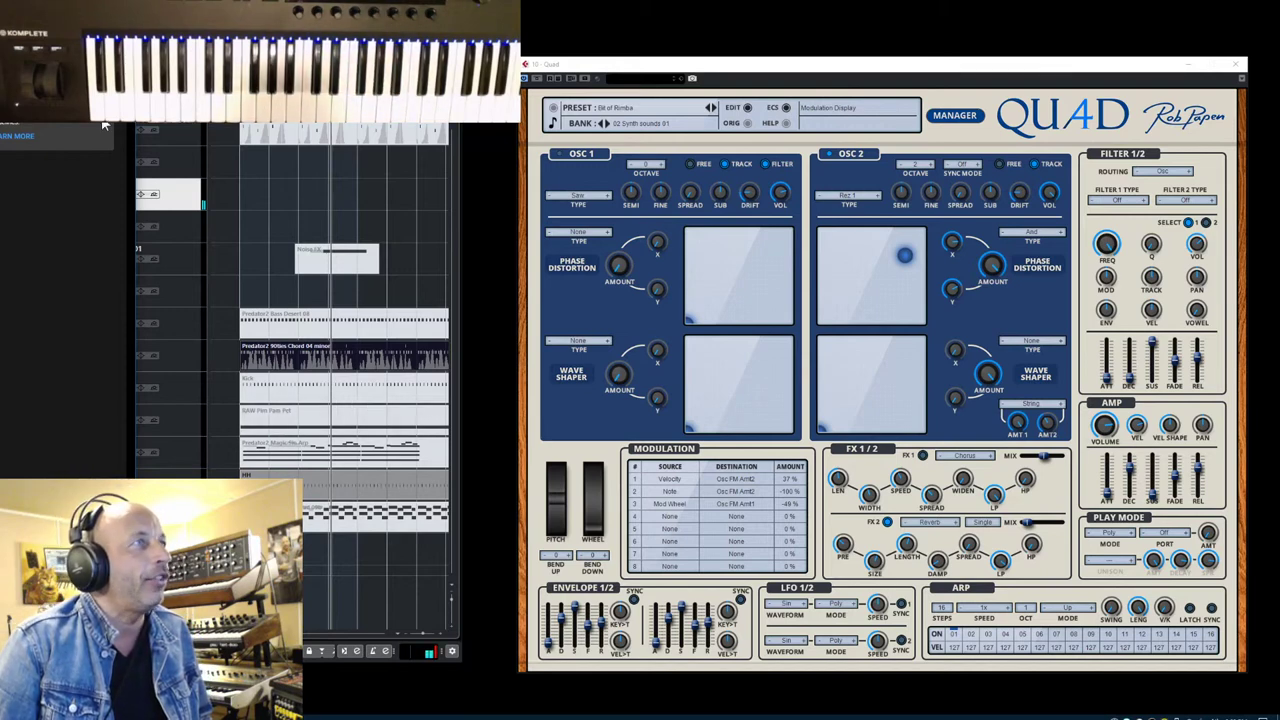
Look through the oscillator FM / modulation mode options, leaving String selected.
{"action": "key", "text": "F4"}
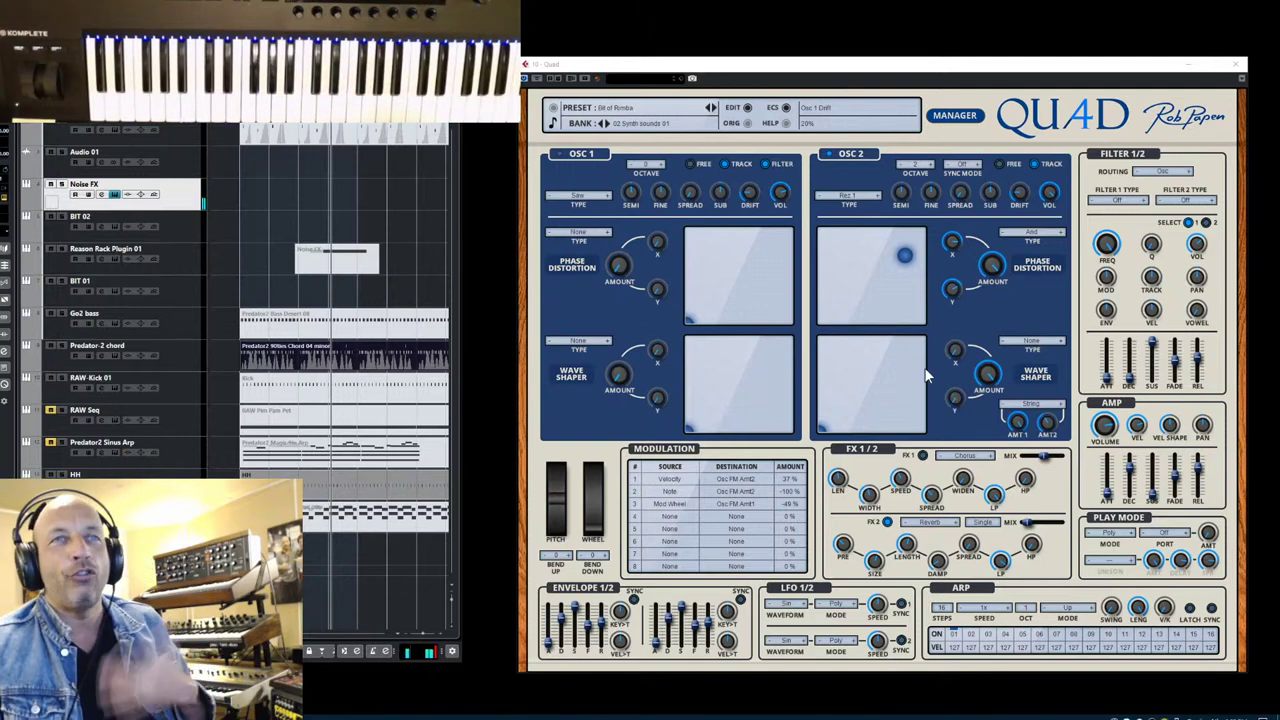
{"action": "left_click", "coordinate": [1036, 405]}
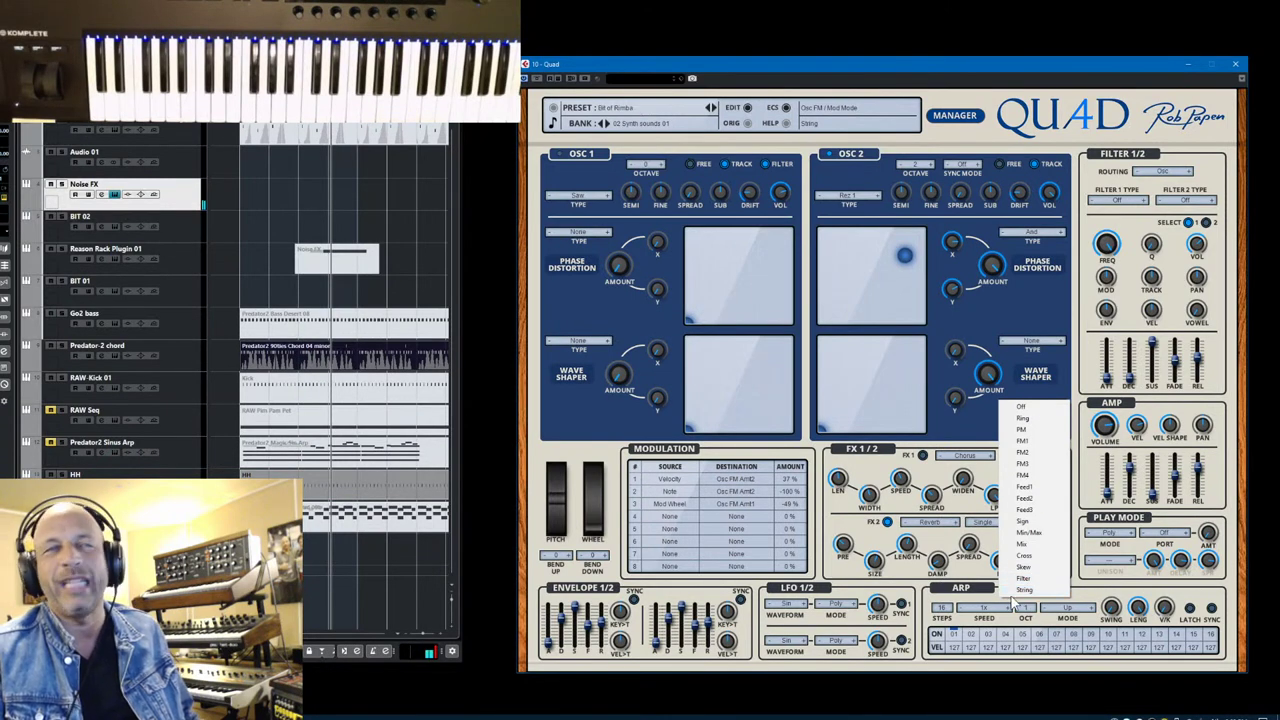
{"action": "left_click", "coordinate": [1057, 379]}
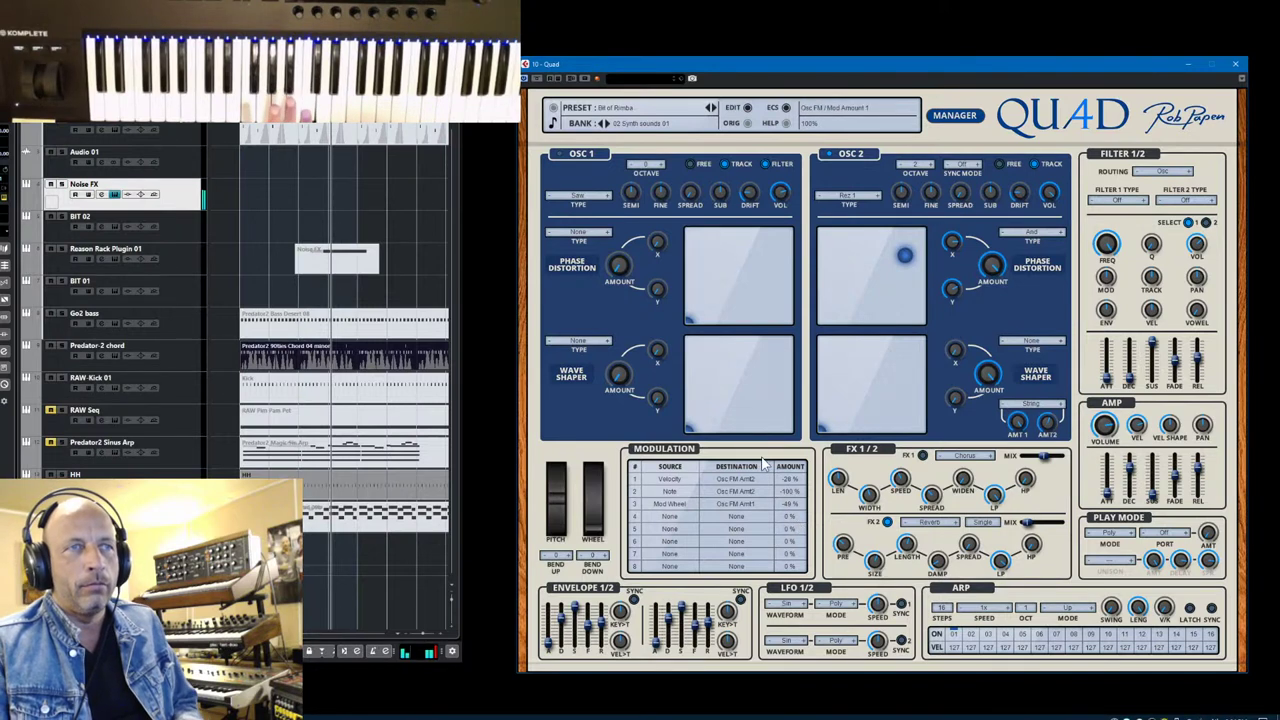
Set the Velocity modulation amount in slot 1 to -44 % and adjust OSC 2's drift.
{"action": "left_click_drag", "start_coordinate": [791, 486], "coordinate": [794, 494]}
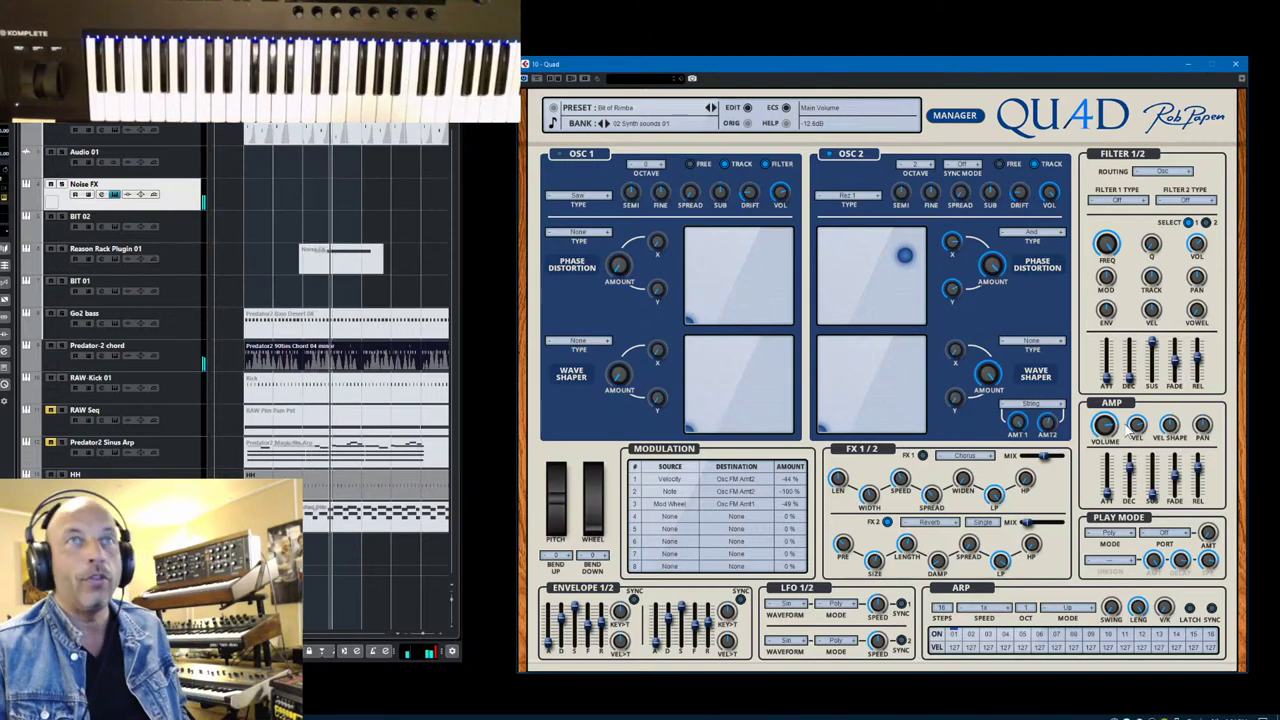
{"action": "left_click_drag", "start_coordinate": [1020, 203], "coordinate": [1022, 262]}
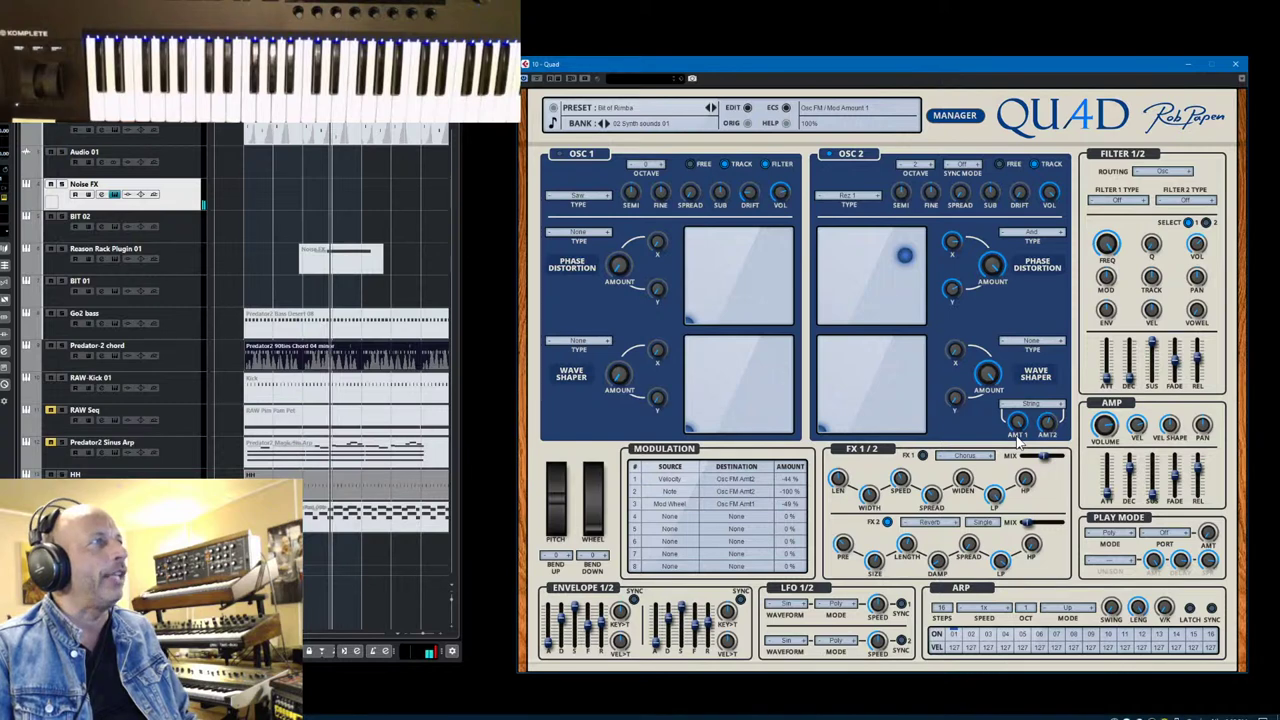
Set both pitch bend ranges, up and down, to 3 and save the Bit of Rimba preset.
{"action": "mouse_move", "coordinate": [1057, 190]}
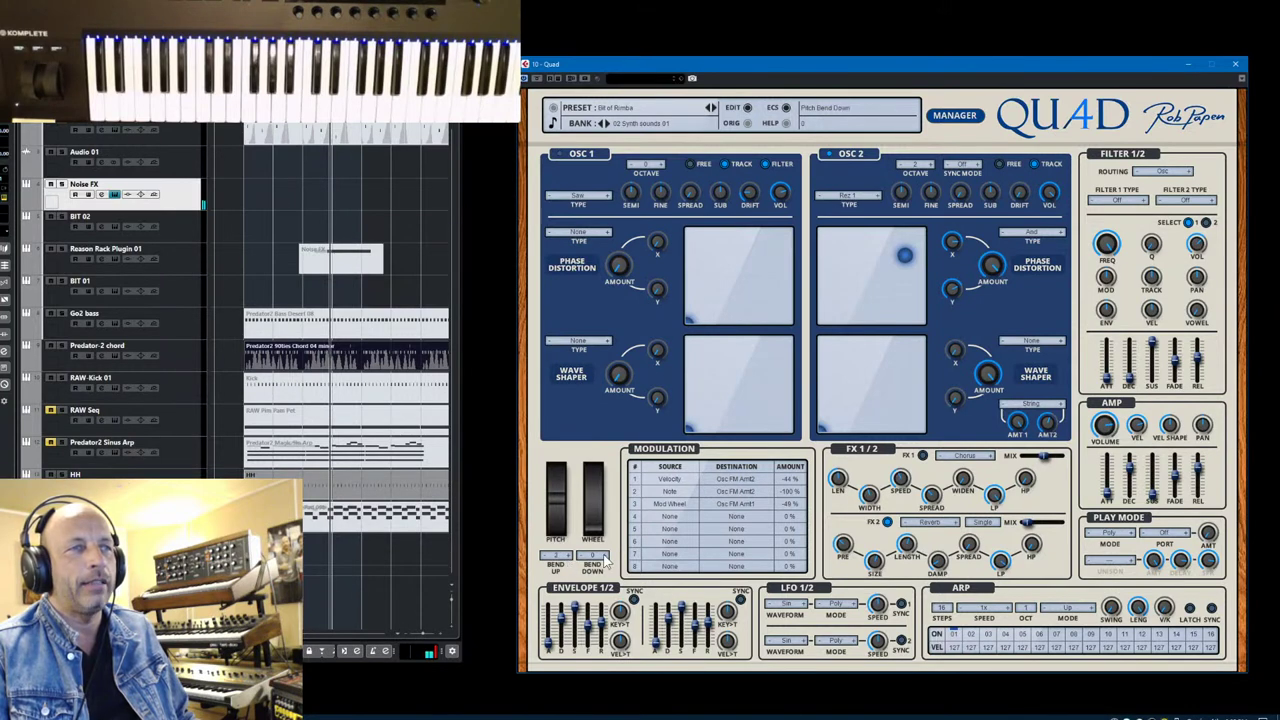
{"action": "scroll", "coordinate": [600, 558], "scroll_direction": "up", "scroll_amount": 1}
{"action": "left_click", "coordinate": [650, 112]}
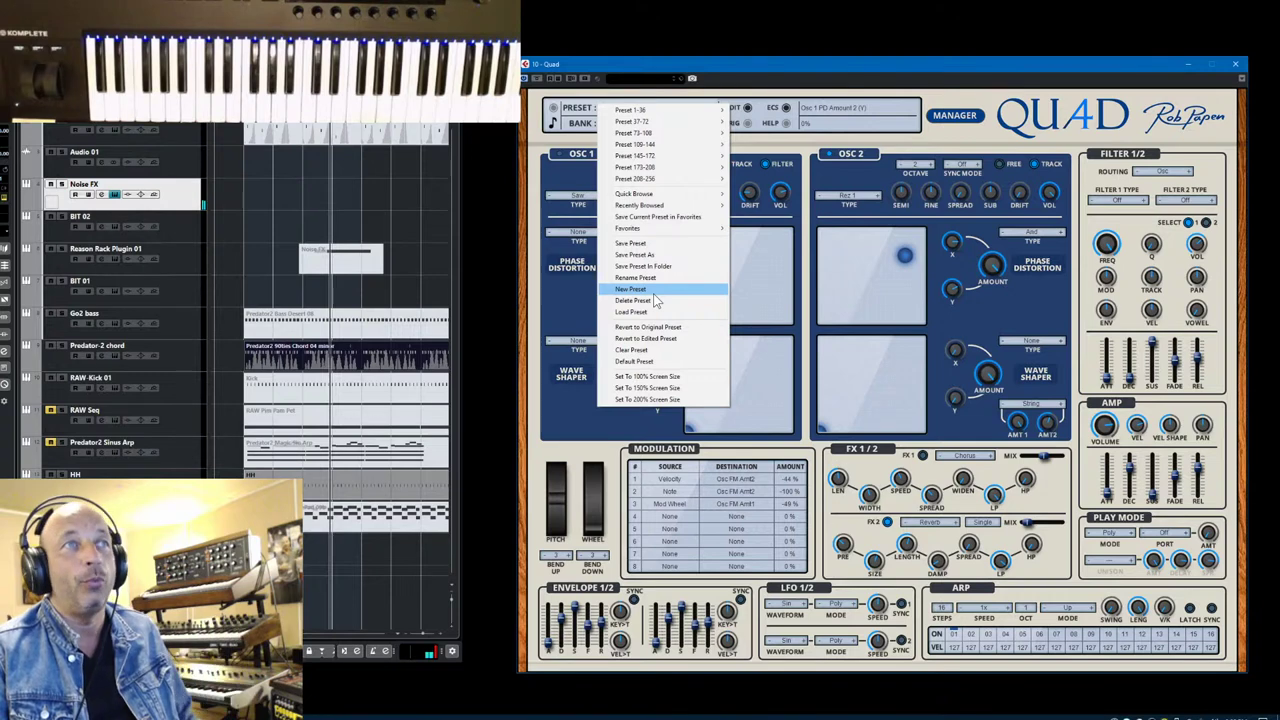
{"action": "left_click", "coordinate": [646, 243]}
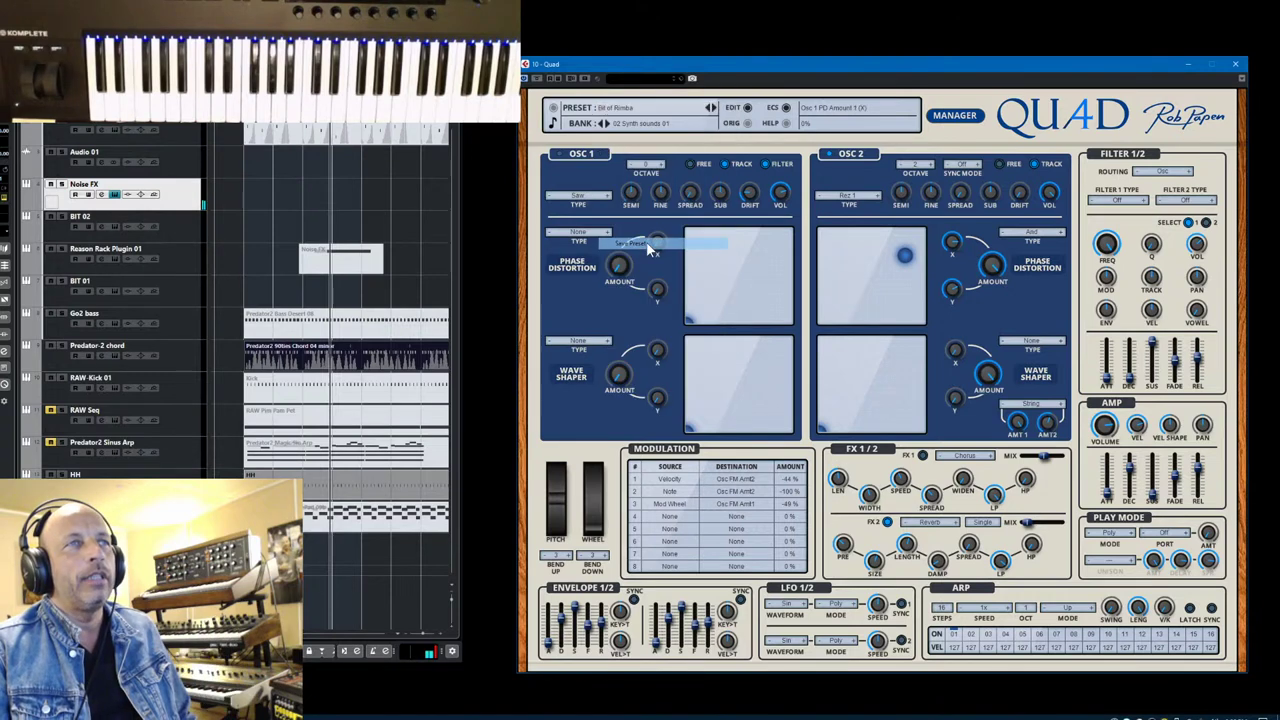
Audition the presets Mean it is and Notcheros from the 02 Synth sounds 01 bank and return to the synth panel.
{"action": "left_click", "coordinate": [955, 116]}
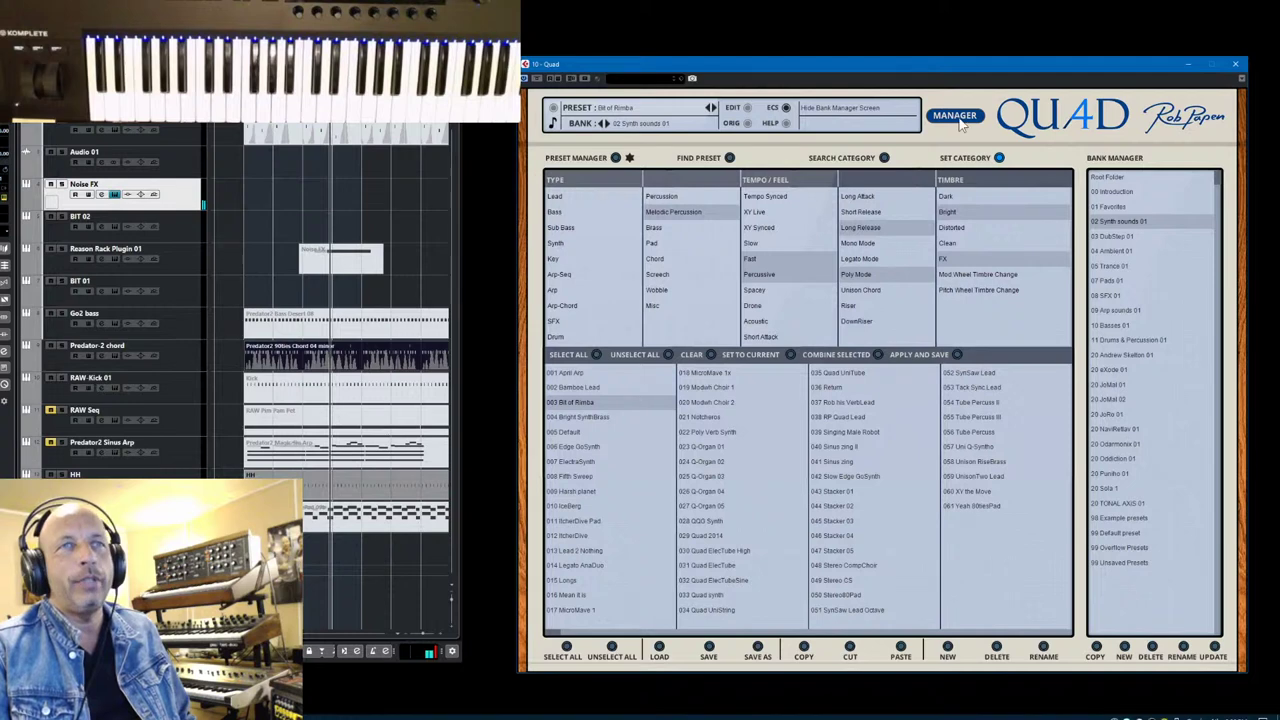
{"action": "left_click", "coordinate": [616, 159]}
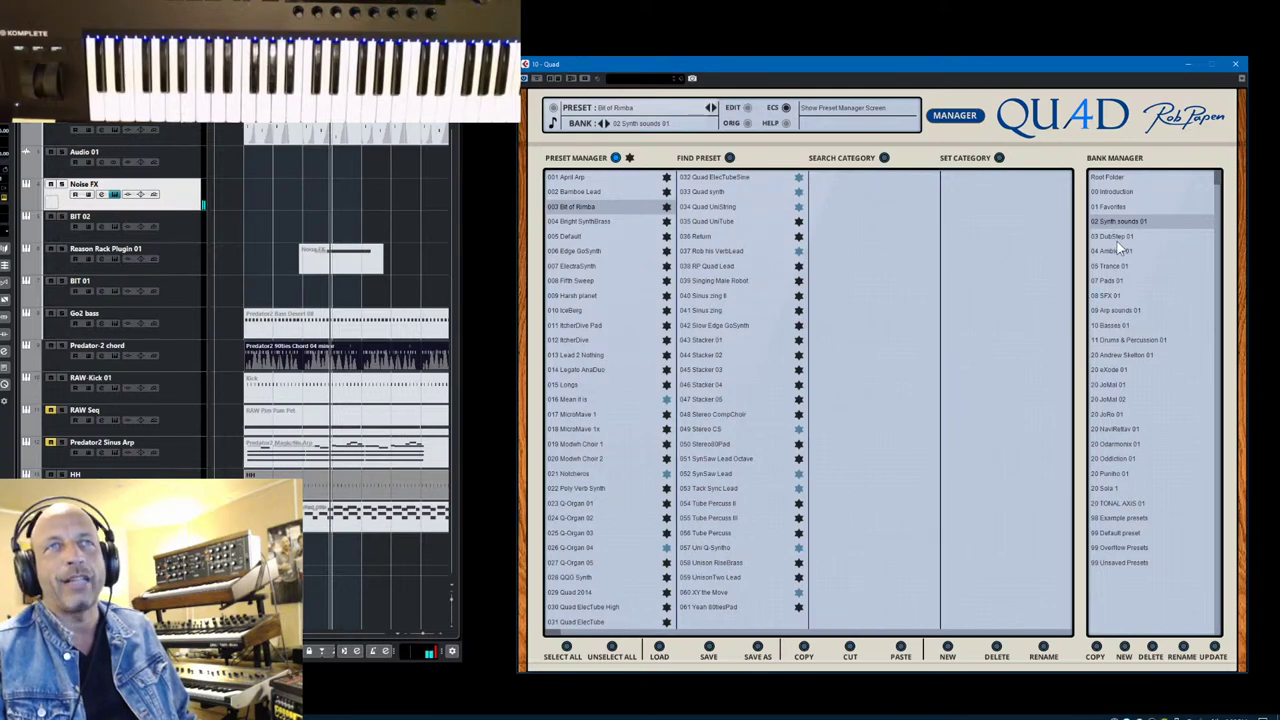
{"action": "left_click", "coordinate": [562, 399]}
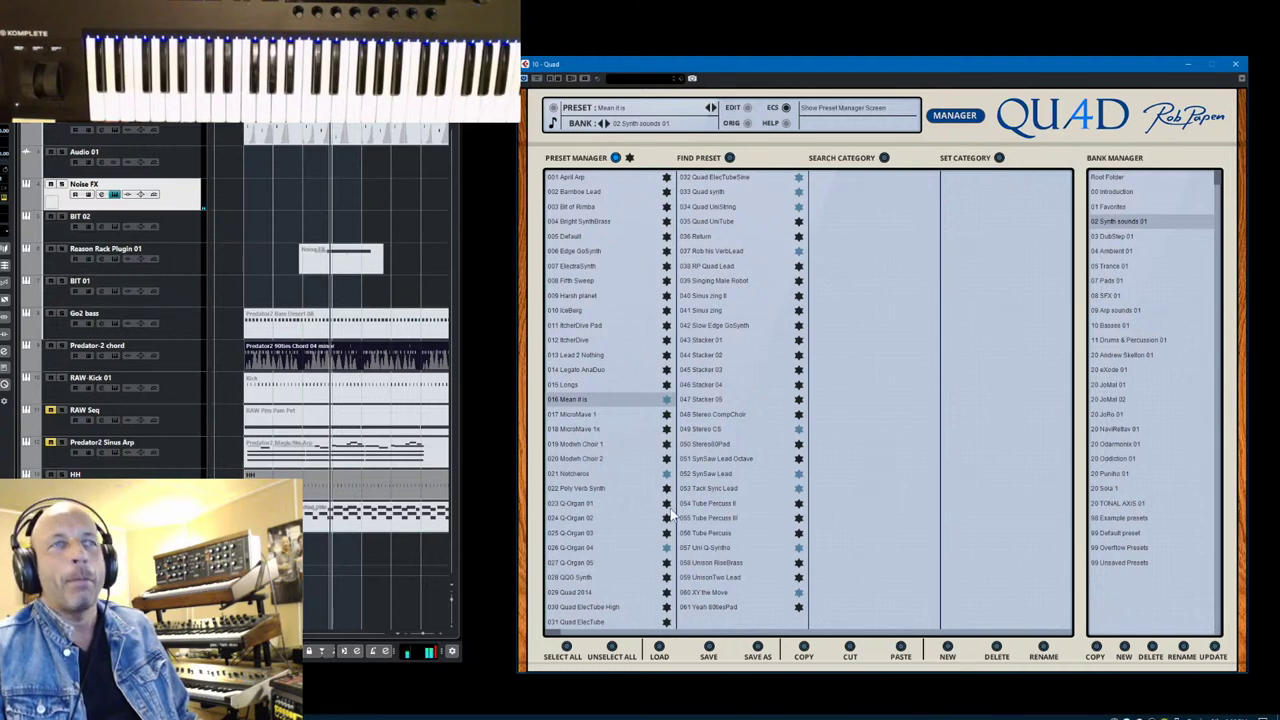
{"action": "left_click", "coordinate": [574, 474]}
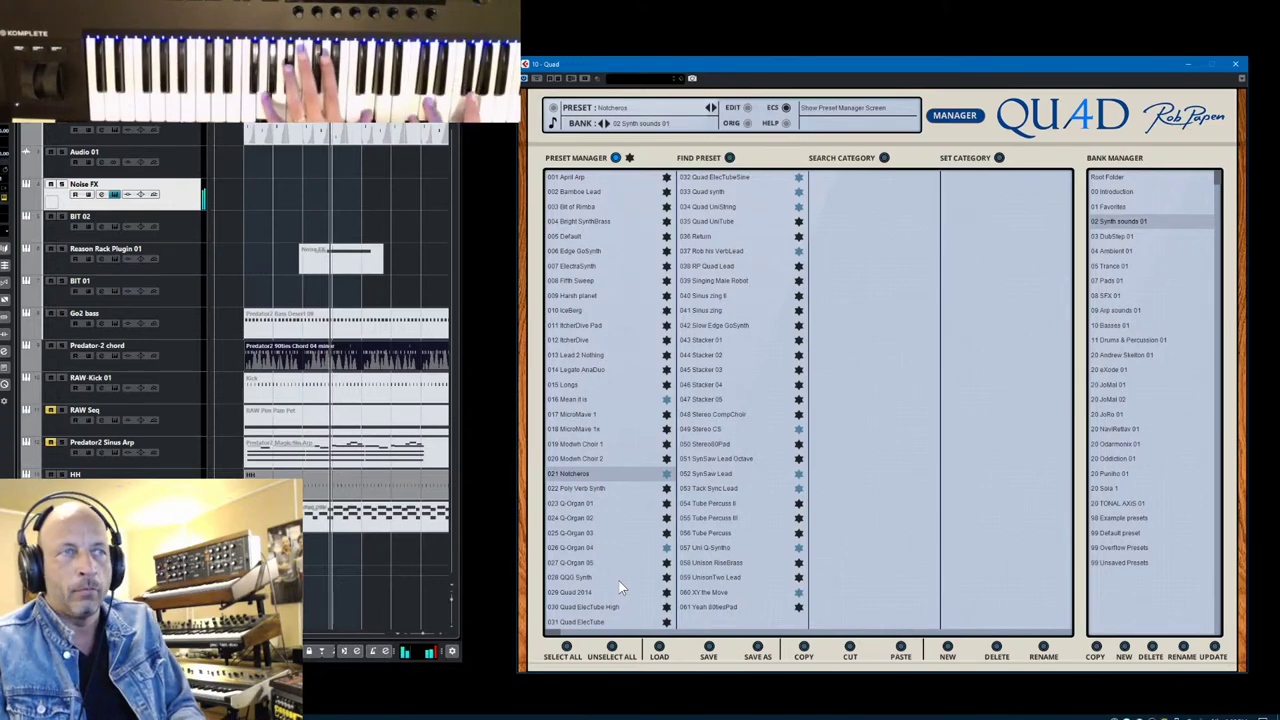
{"action": "left_click", "coordinate": [966, 120]}
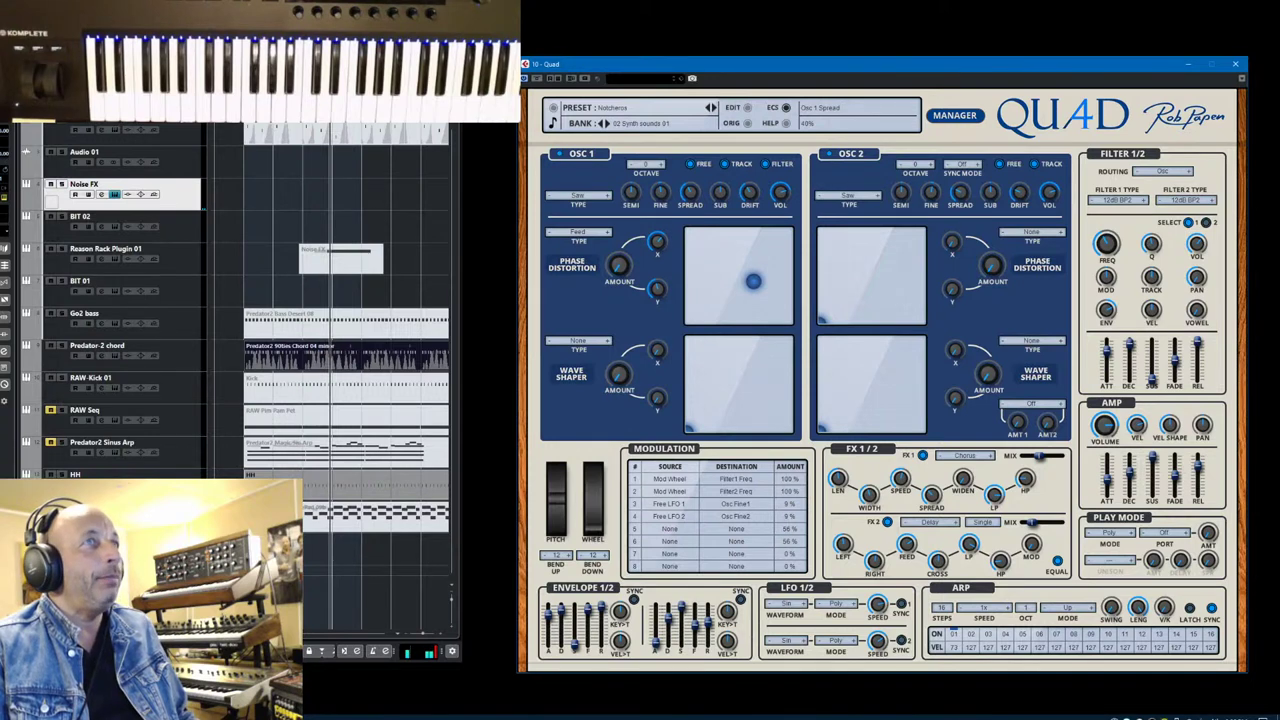
Minimize the mixer window, load the Default preset from the 99 Default preset bank and return to the synth panel.
{"action": "key", "text": "F3"}
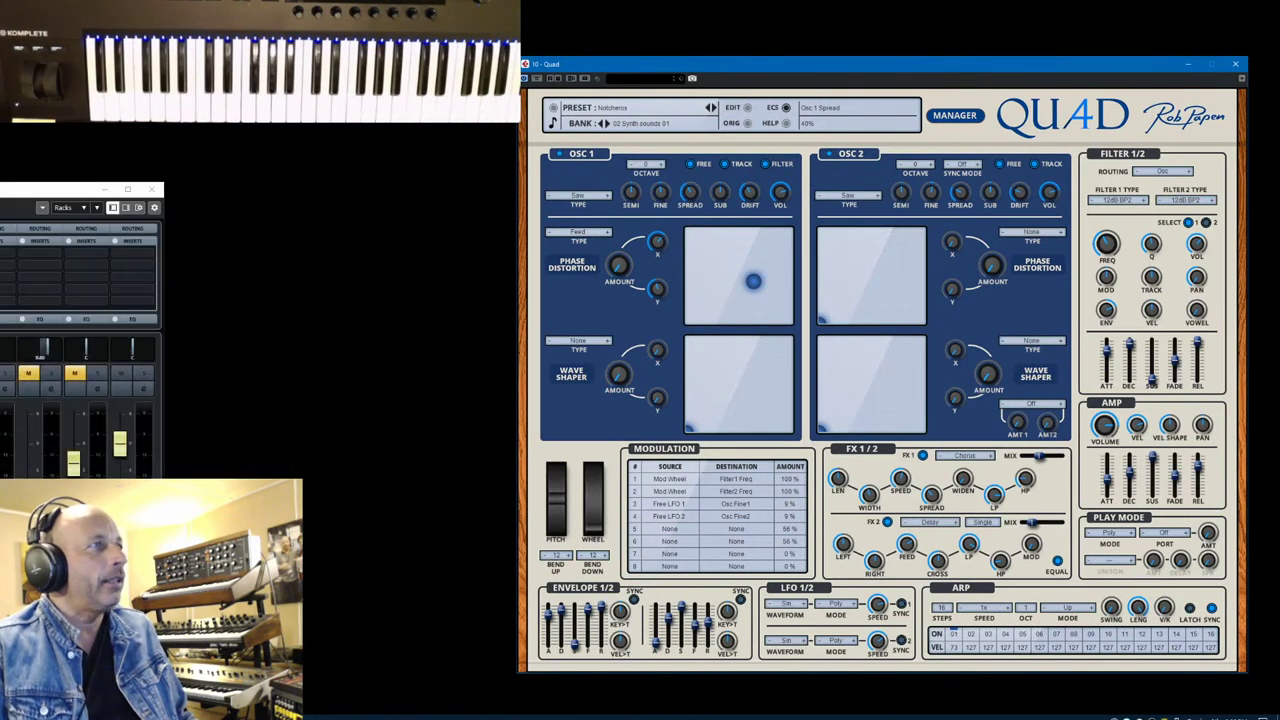
{"action": "left_click", "coordinate": [103, 190]}
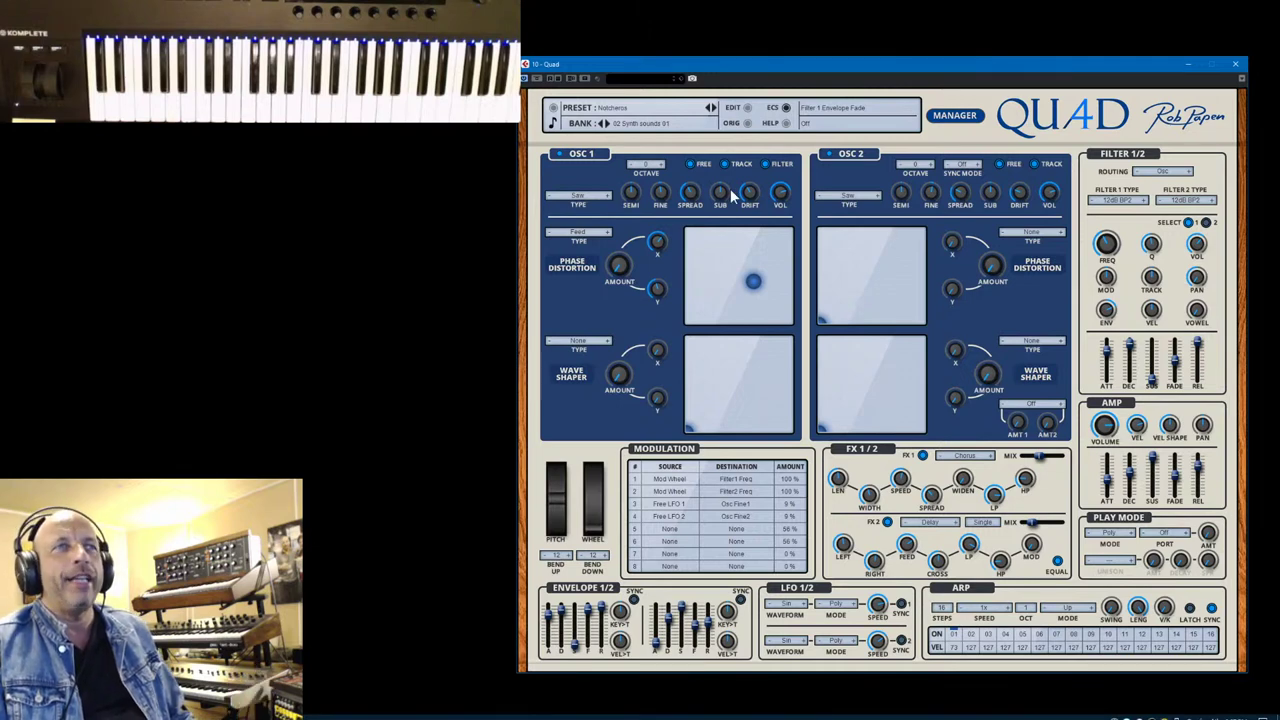
{"action": "left_click", "coordinate": [950, 117]}
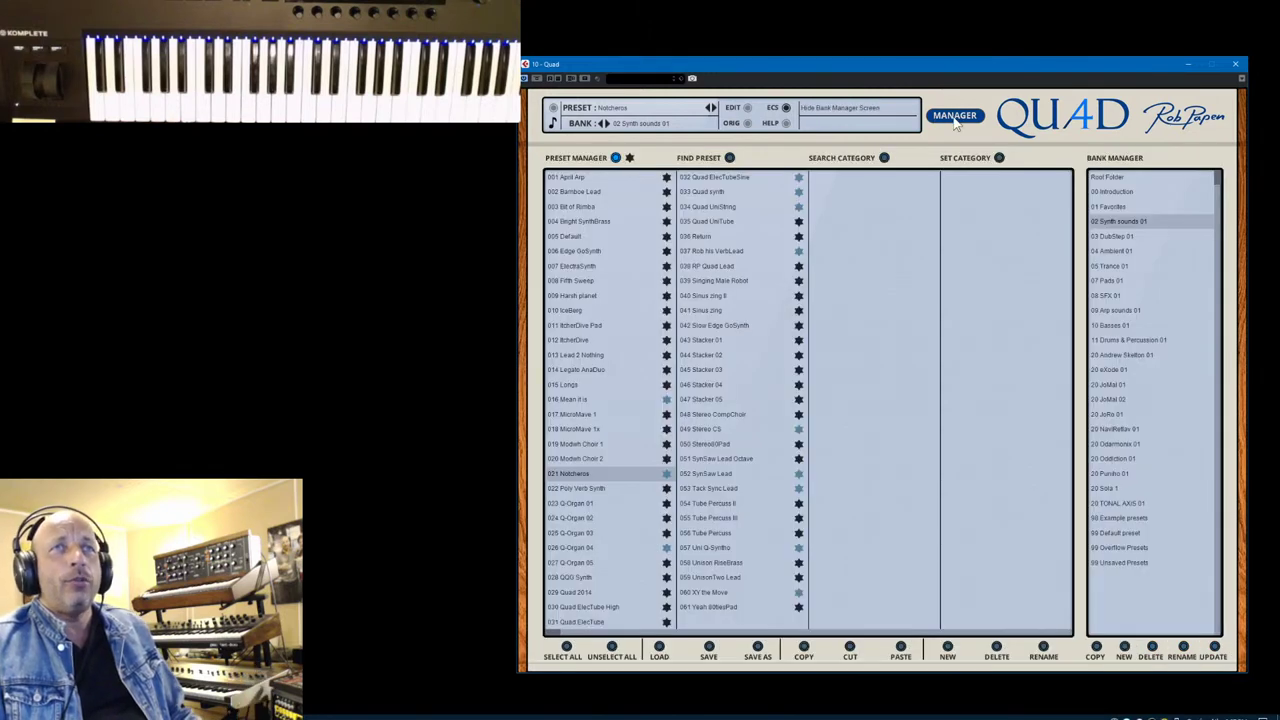
{"action": "left_click", "coordinate": [1125, 192]}
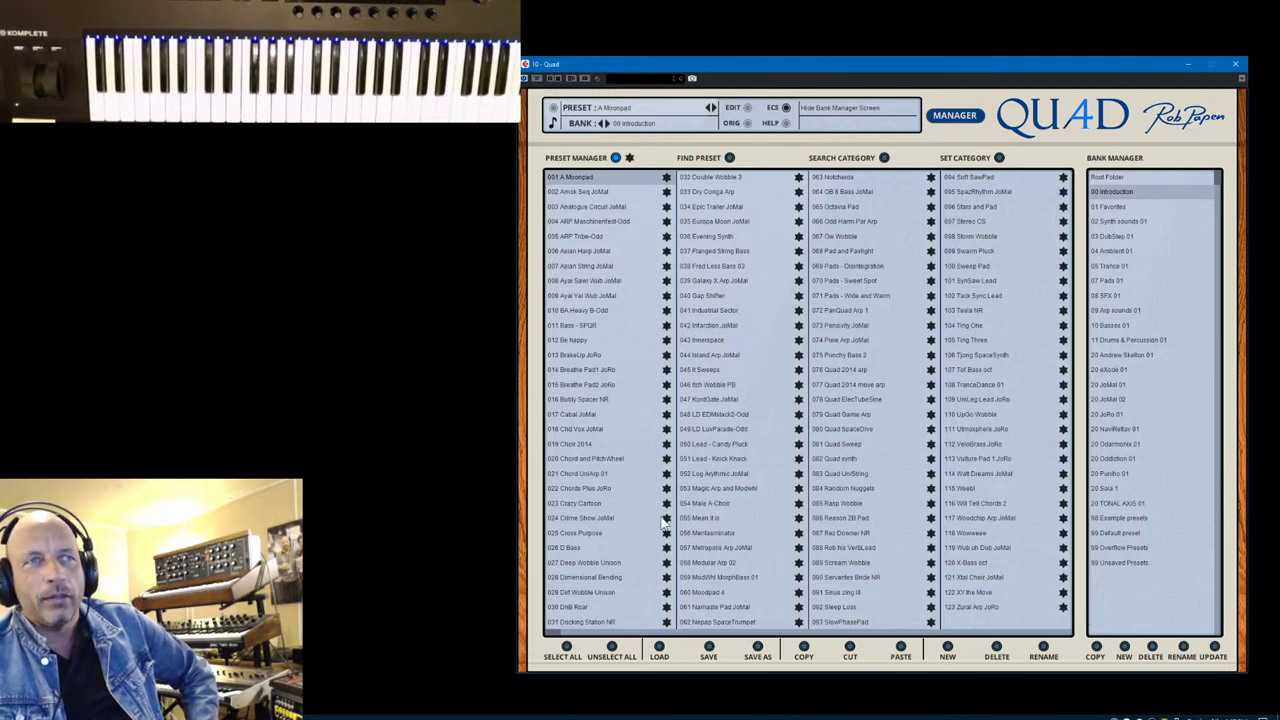
{"action": "left_click", "coordinate": [1118, 533]}
{"action": "left_click", "coordinate": [973, 117]}
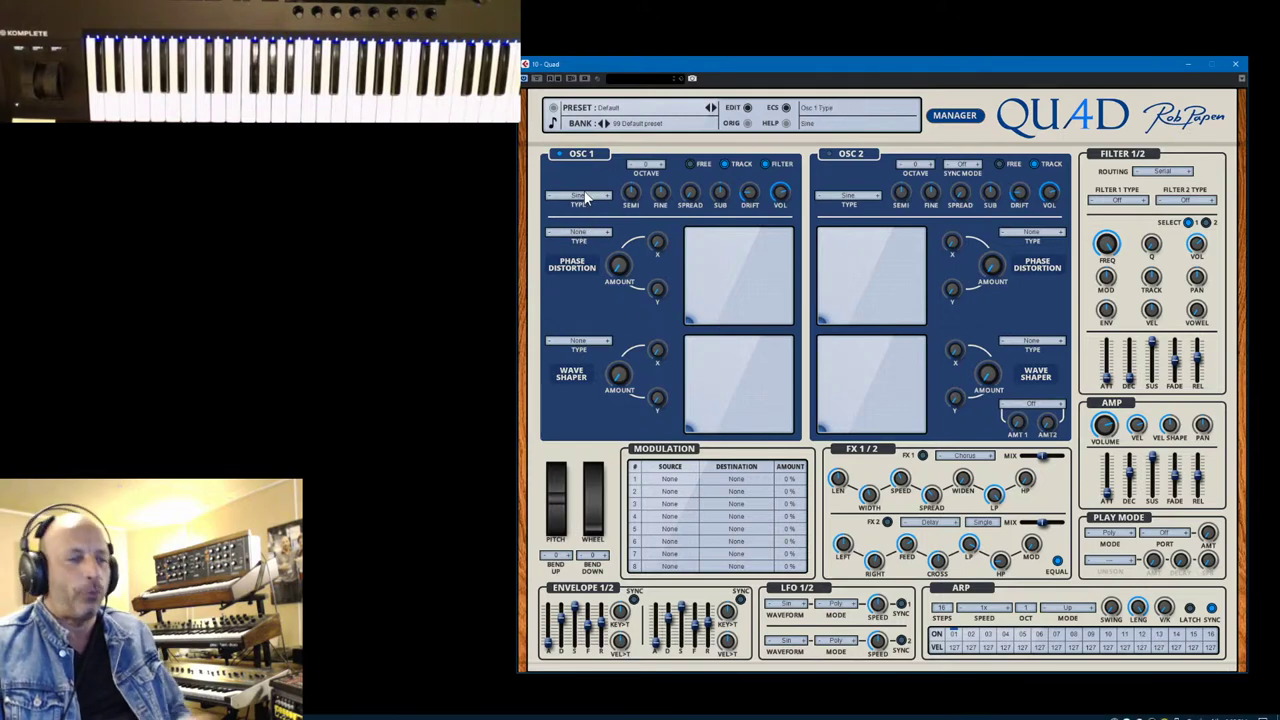
Raise OSC 1's phase distortion amount to about 59 % and choose the 2 Point distortion type.
{"action": "left_click_drag", "start_coordinate": [620, 267], "coordinate": [622, 241]}
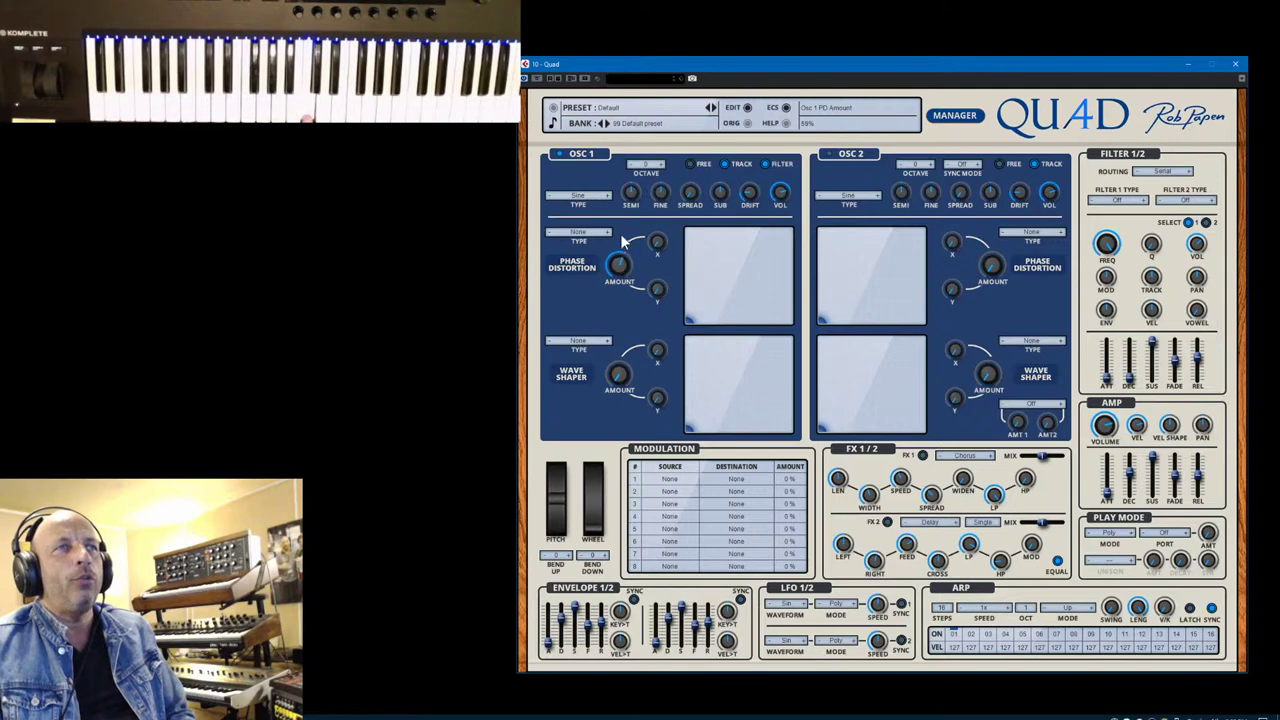
{"action": "left_click", "coordinate": [576, 234]}
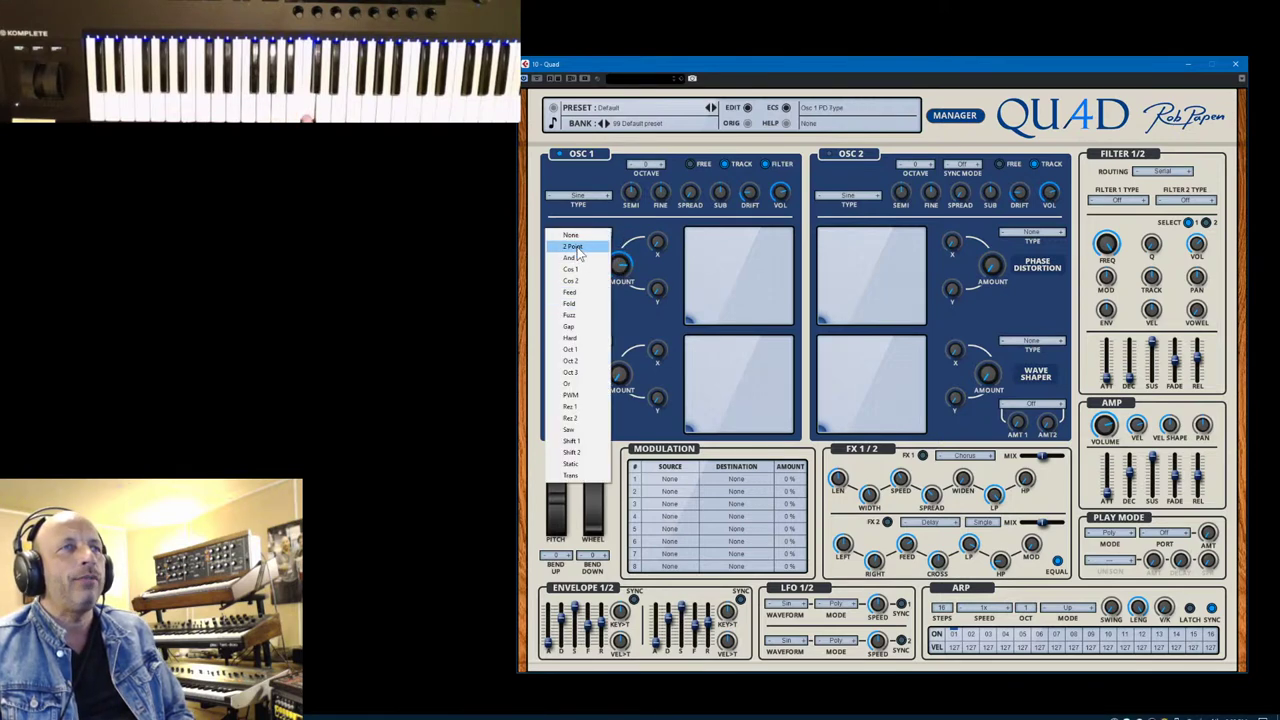
{"action": "left_click", "coordinate": [576, 247]}
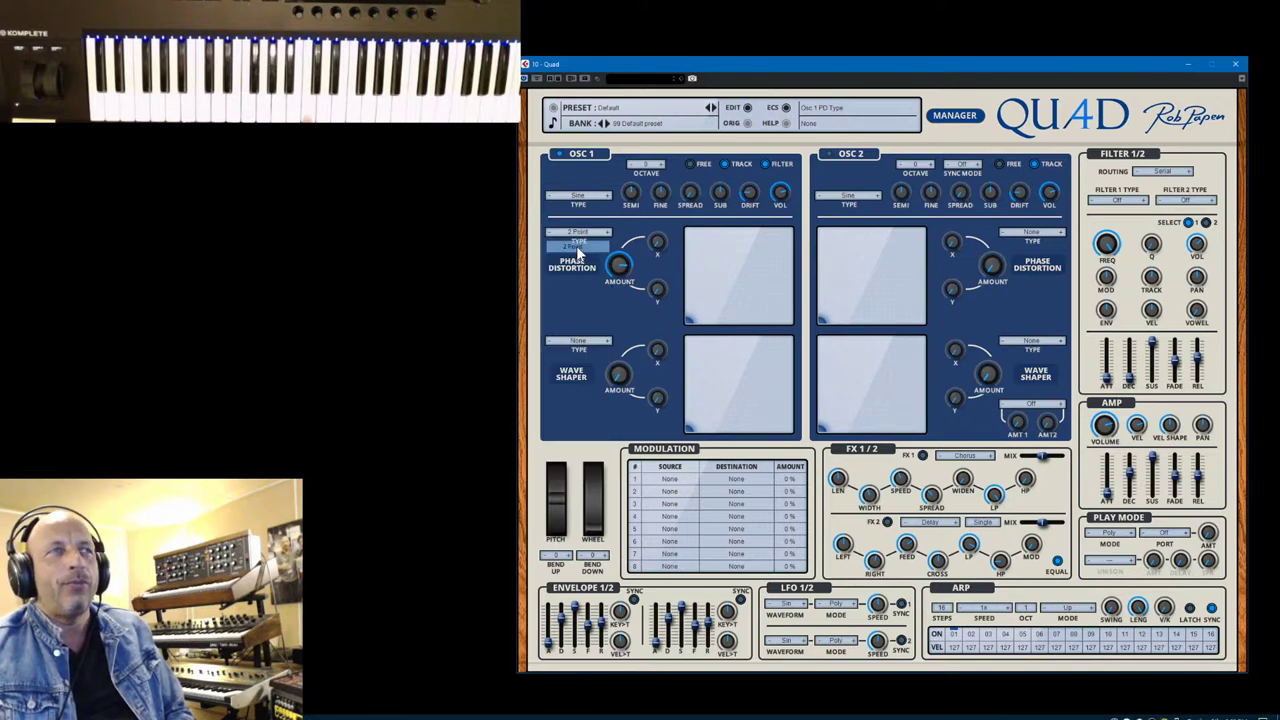
Set OSC 1's phase distortion amount to 100 % and try different XY pad positions, ending with Y at about 27 %.
{"action": "mouse_move", "coordinate": [692, 320]}
{"action": "left_mouse_down"}
{"action": "mouse_move", "coordinate": [670, 298]}
{"action": "mouse_move", "coordinate": [704, 306]}
{"action": "left_mouse_up"}
{"action": "left_click_drag", "start_coordinate": [740, 284], "coordinate": [750, 251]}
{"action": "left_click_drag", "start_coordinate": [617, 268], "coordinate": [701, 286]}
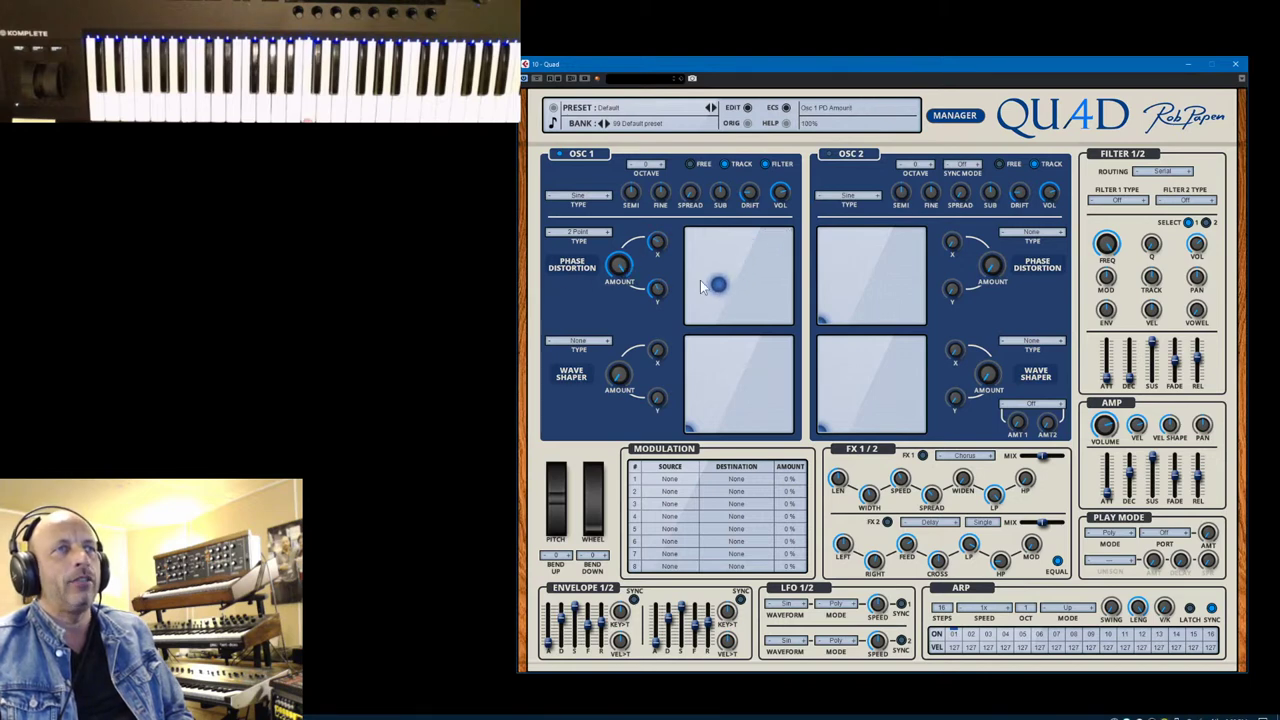
{"action": "left_click_drag", "start_coordinate": [785, 277], "coordinate": [746, 256]}
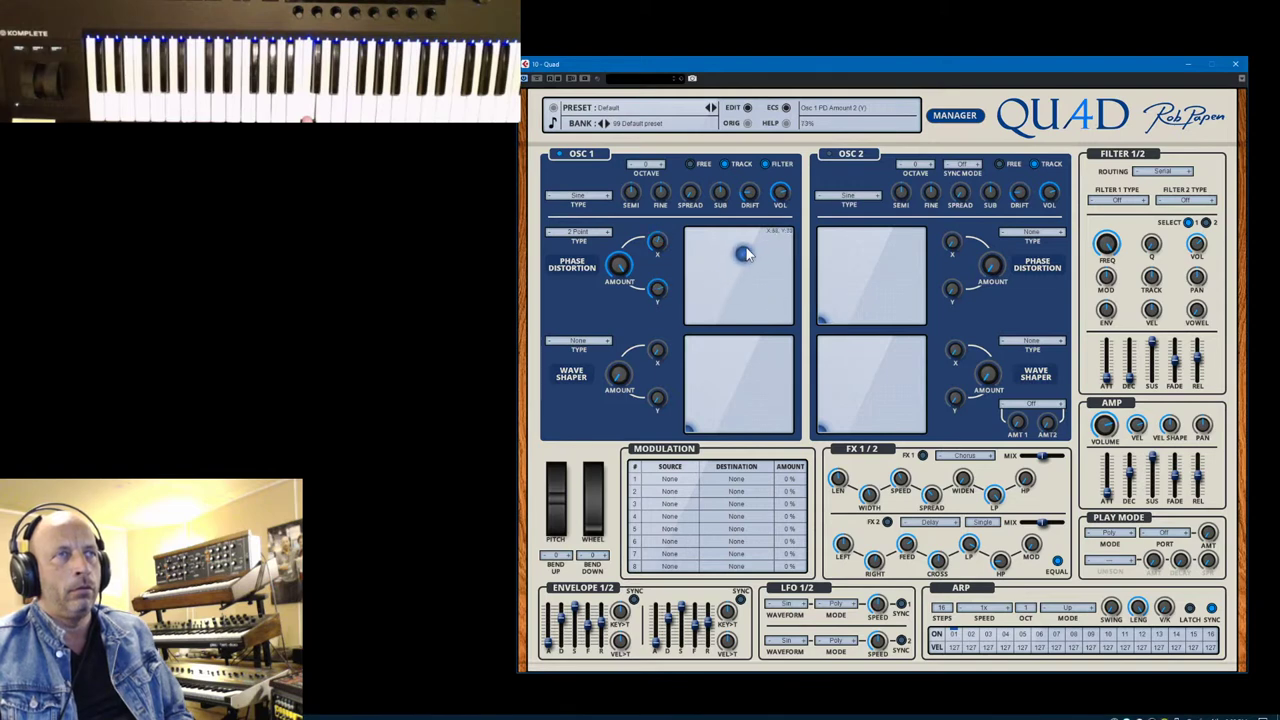
{"action": "mouse_move", "coordinate": [724, 310]}
{"action": "left_mouse_down"}
{"action": "mouse_move", "coordinate": [785, 300]}
{"action": "mouse_move", "coordinate": [786, 277]}
{"action": "mouse_move", "coordinate": [734, 312]}
{"action": "left_mouse_up"}
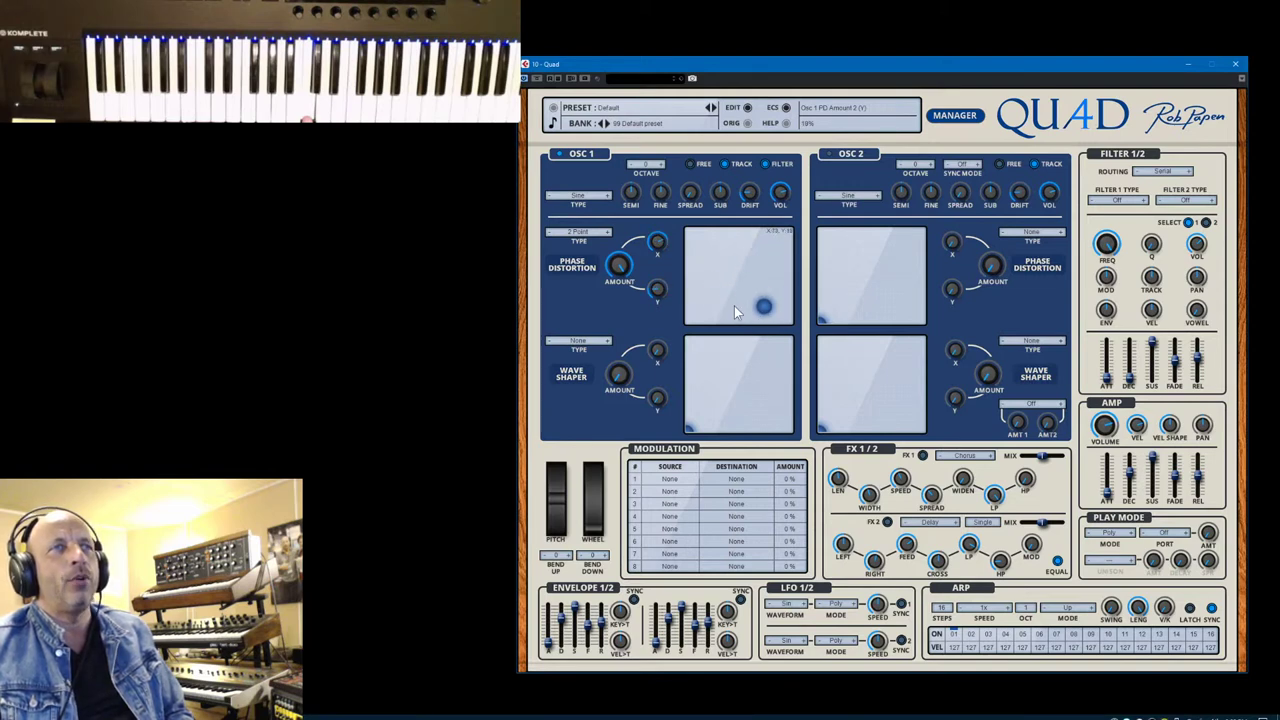
{"action": "left_click_drag", "start_coordinate": [725, 262], "coordinate": [723, 306]}
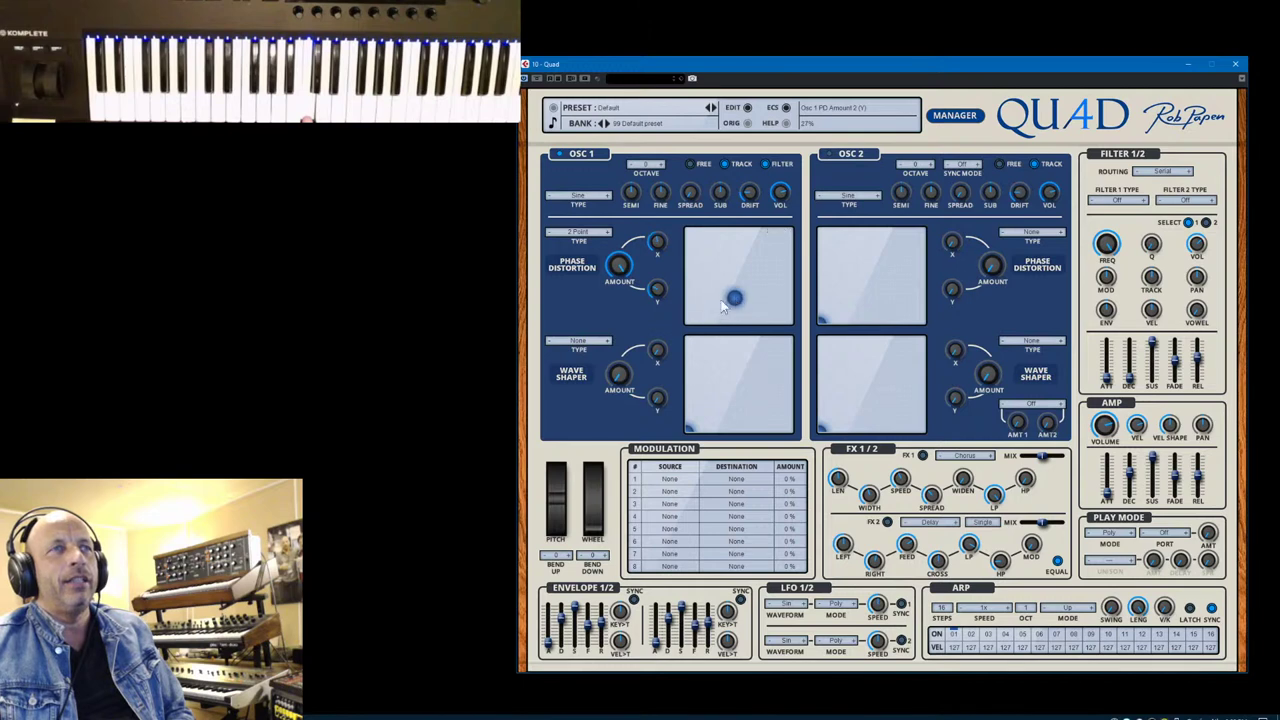
Step OSC 1's phase distortion type through And, Cos 1 and Cos 2 to Feed, trying different XY pad positions along the way.
{"action": "left_click", "coordinate": [608, 232]}
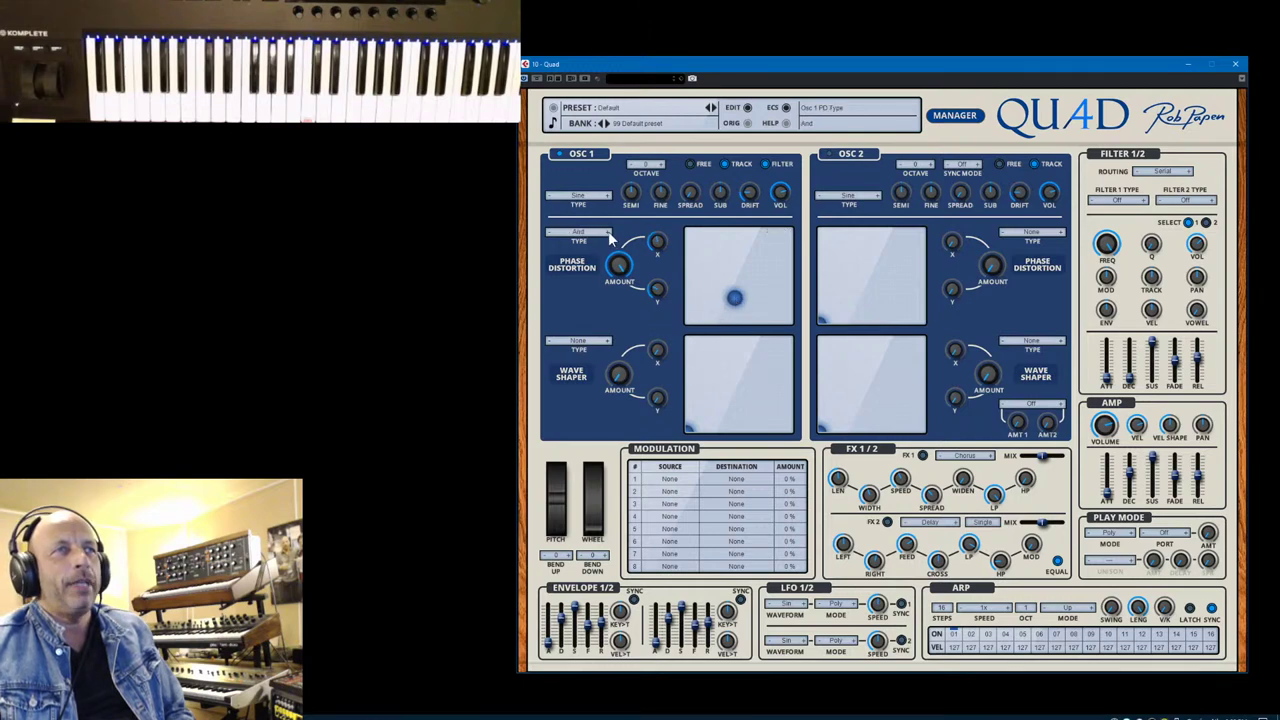
{"action": "left_click_drag", "start_coordinate": [733, 299], "coordinate": [760, 267]}
{"action": "left_click", "coordinate": [607, 232]}
{"action": "left_click", "coordinate": [607, 231]}
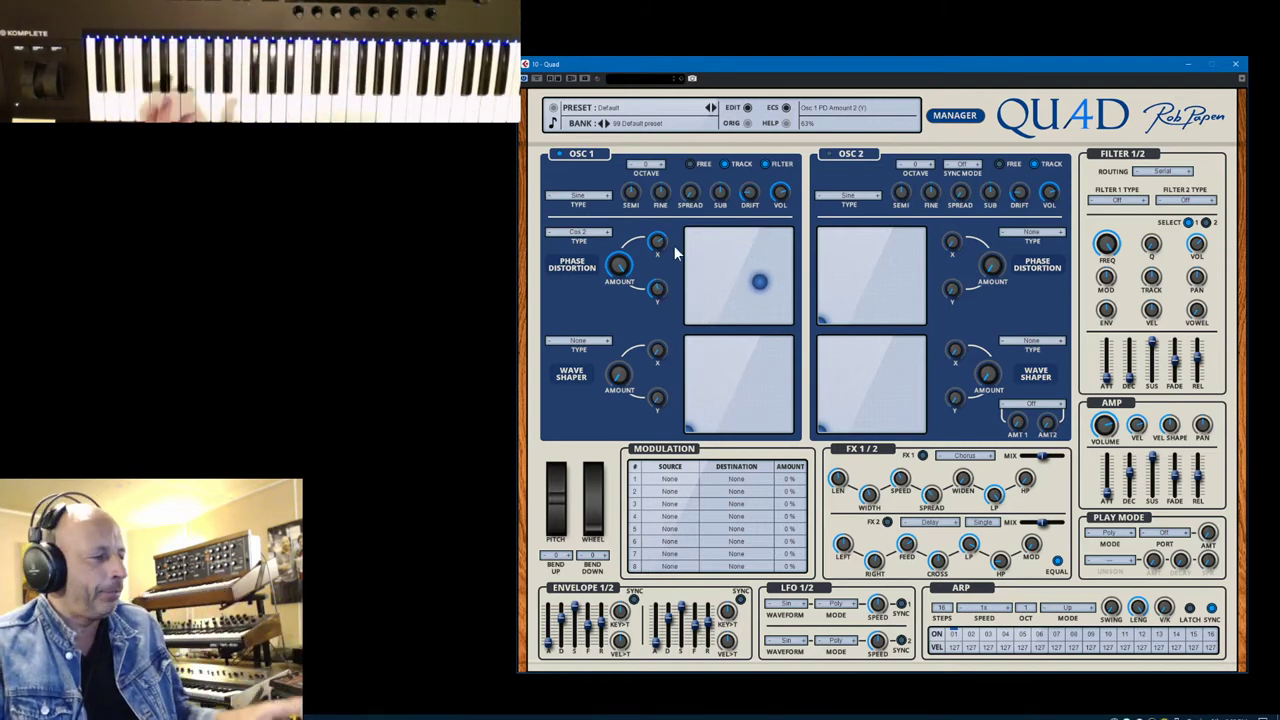
{"action": "left_click", "coordinate": [607, 232]}
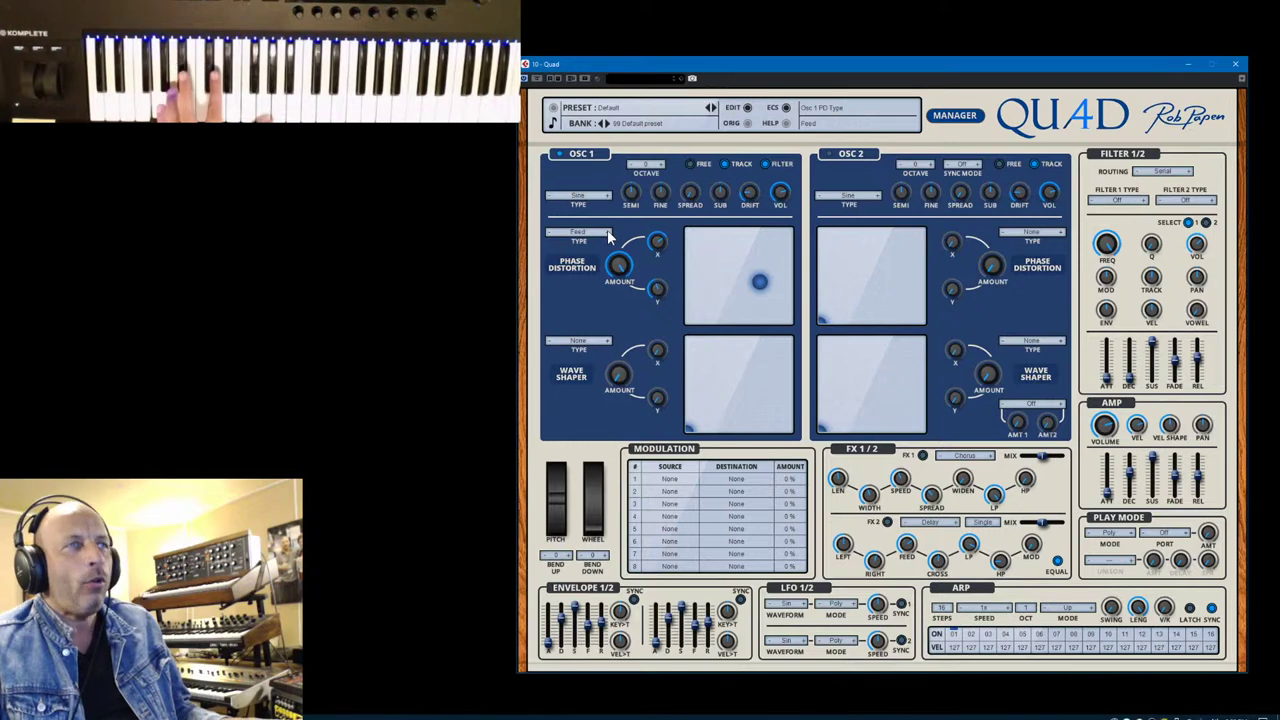
{"action": "left_click_drag", "start_coordinate": [755, 288], "coordinate": [759, 257]}
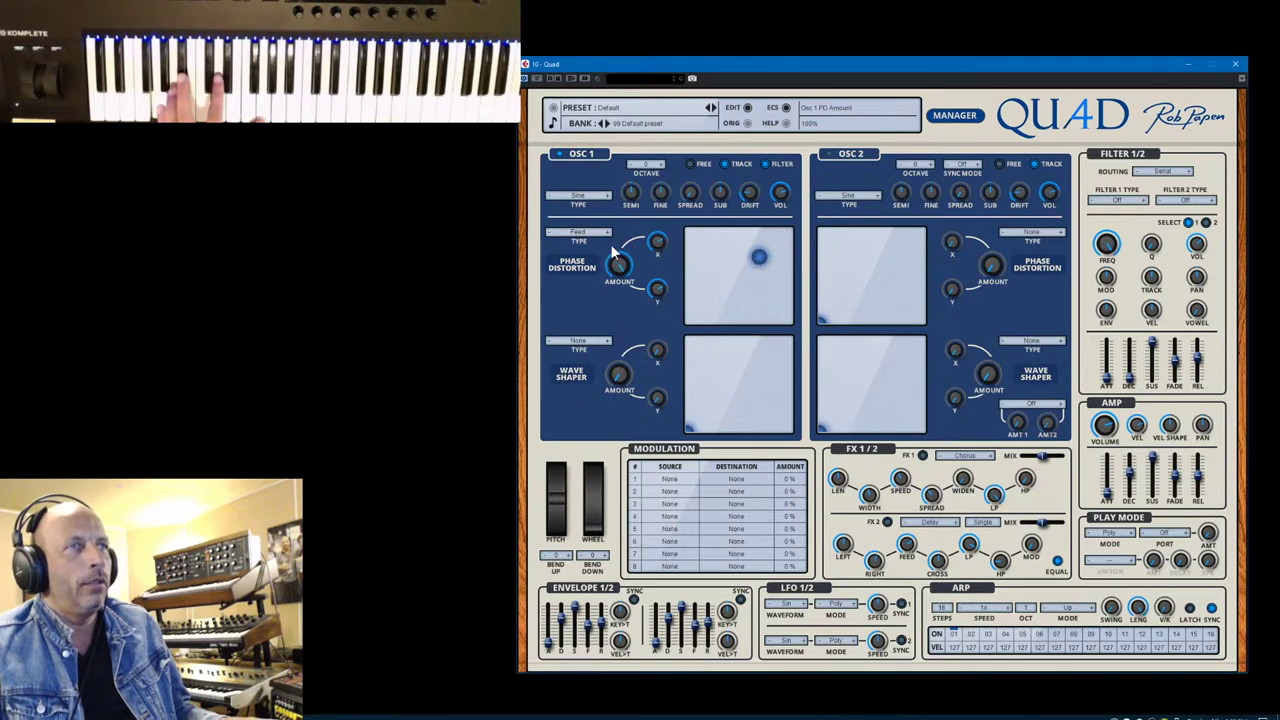
Switch OSC 1's phase distortion type to Fold, adjust its amount and reposition the XY point.
{"action": "left_click", "coordinate": [607, 232]}
{"action": "left_click_drag", "start_coordinate": [619, 266], "coordinate": [625, 250]}
{"action": "left_click_drag", "start_coordinate": [762, 258], "coordinate": [768, 296]}
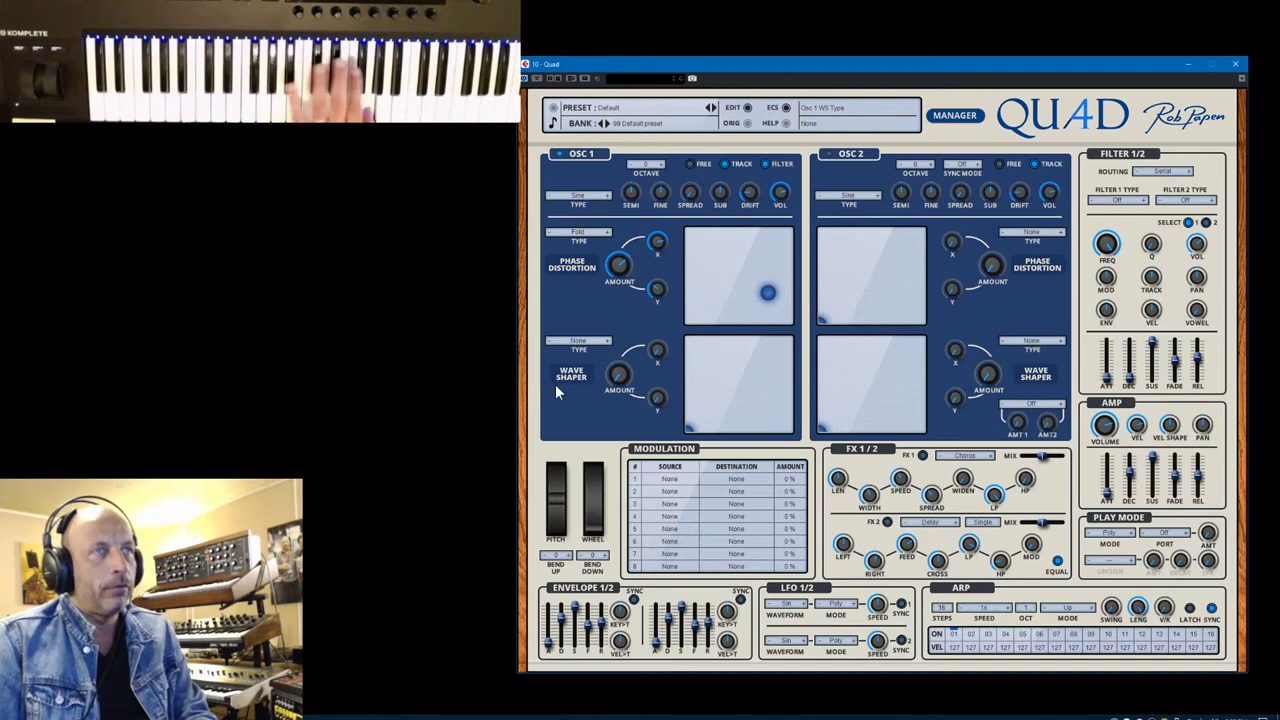
{"action": "left_click_drag", "start_coordinate": [768, 293], "coordinate": [781, 257]}
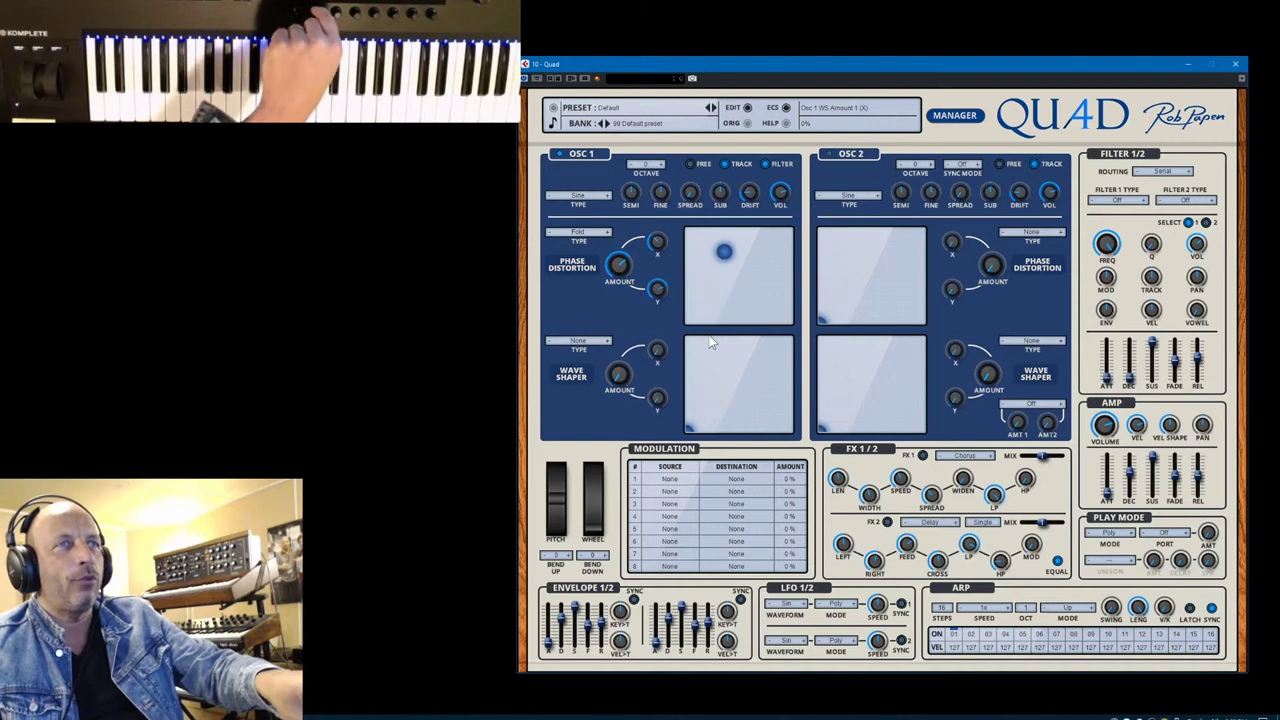
Latch the X knob of OSC 1's phase distortion to a MIDI controller.
{"action": "right_click", "coordinate": [660, 246]}
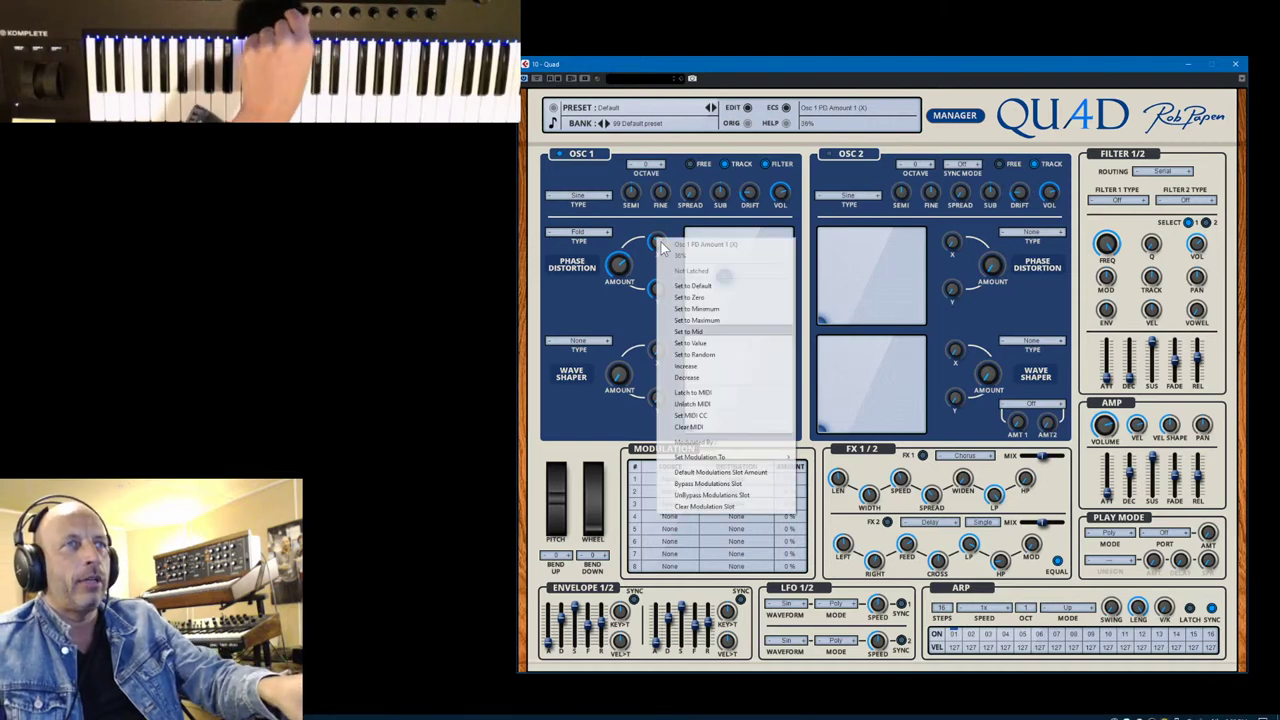
{"action": "left_click", "coordinate": [704, 393]}
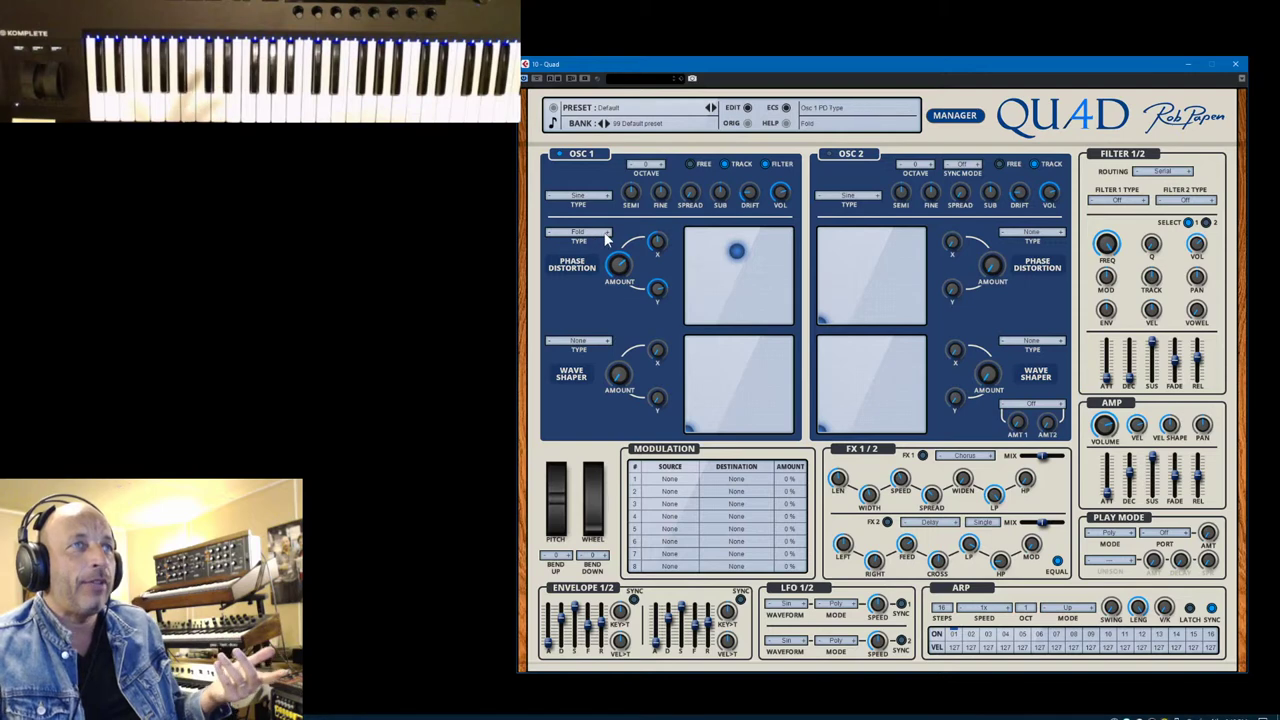
Step OSC 1's phase distortion type on through Gap to Hard, trying different XY pad positions.
{"action": "left_click_drag", "start_coordinate": [737, 251], "coordinate": [736, 289]}
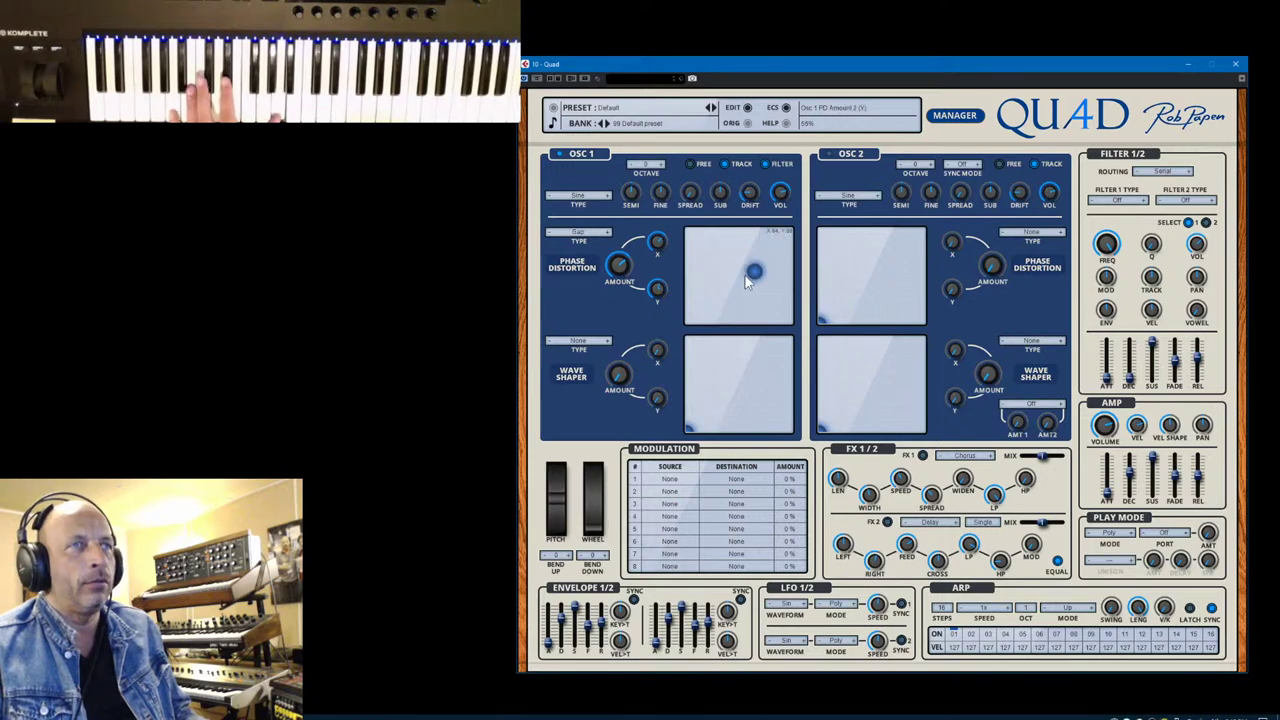
{"action": "left_click", "coordinate": [607, 233]}
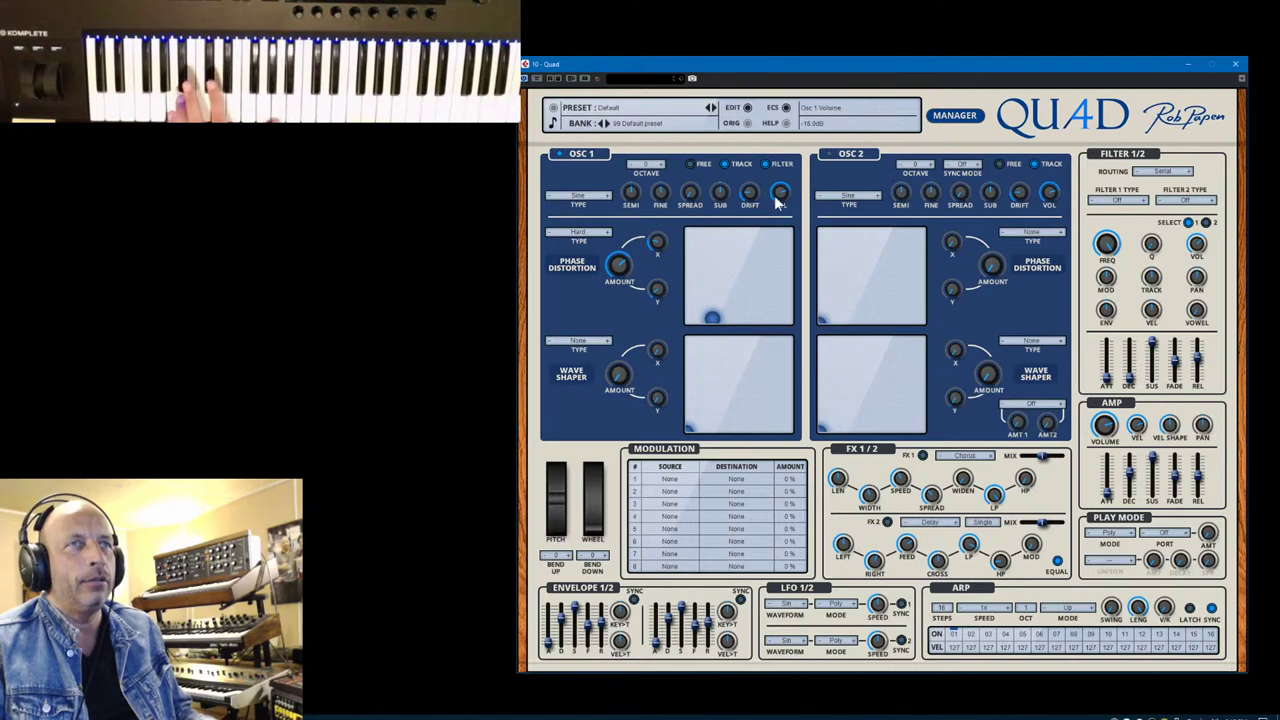
Step OSC 1's phase distortion type on through Oct 1 and PWM to Saw, trying different XY pad positions.
{"action": "left_click_drag", "start_coordinate": [714, 316], "coordinate": [783, 254]}
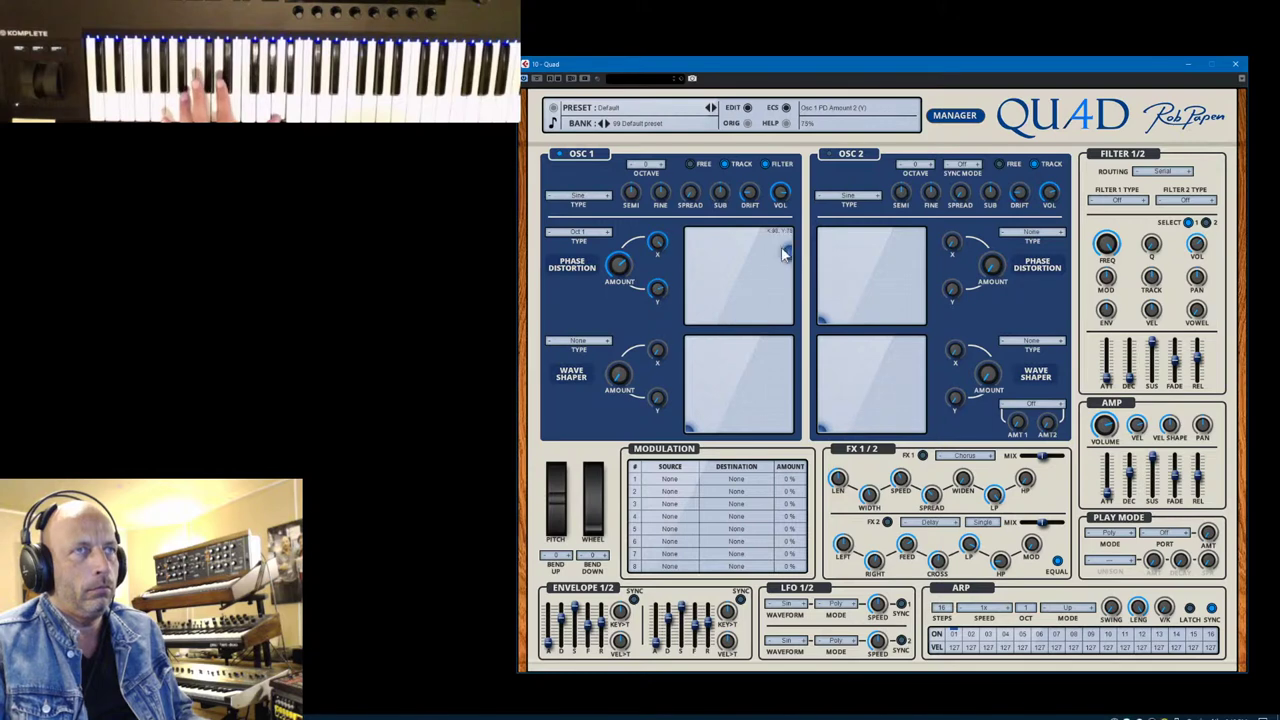
{"action": "left_click", "coordinate": [607, 231]}
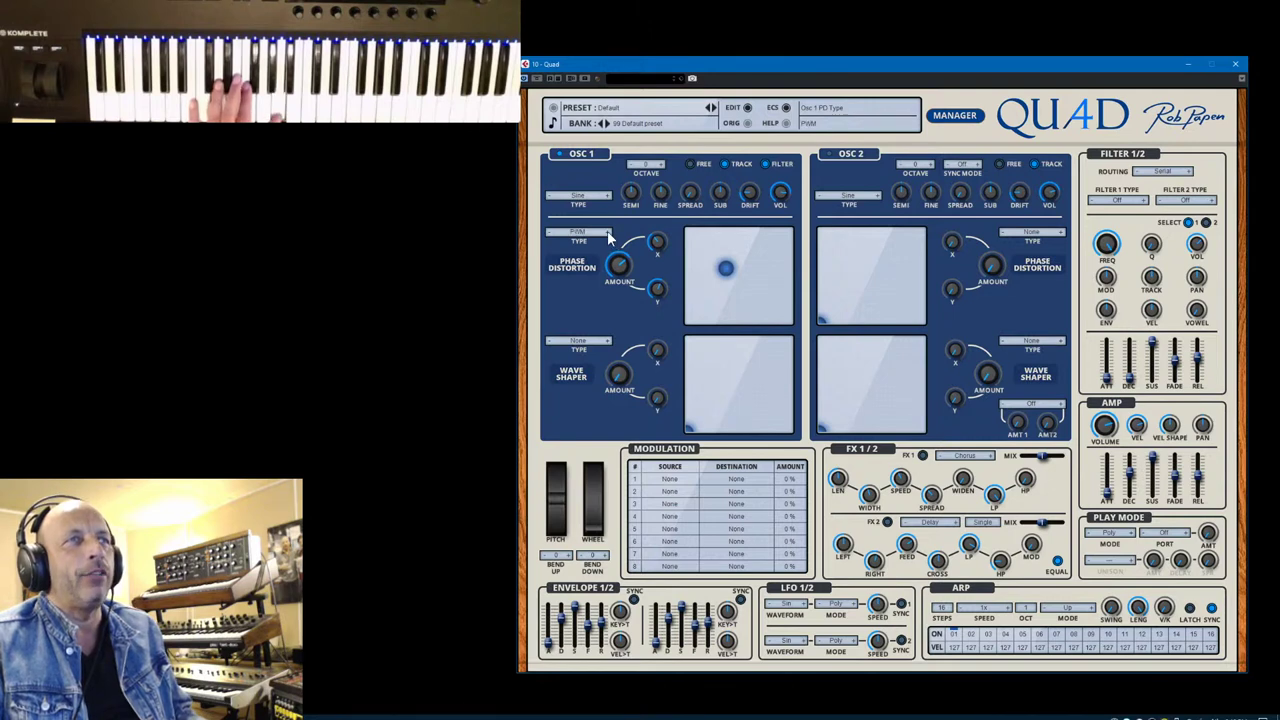
{"action": "left_click_drag", "start_coordinate": [737, 300], "coordinate": [767, 261]}
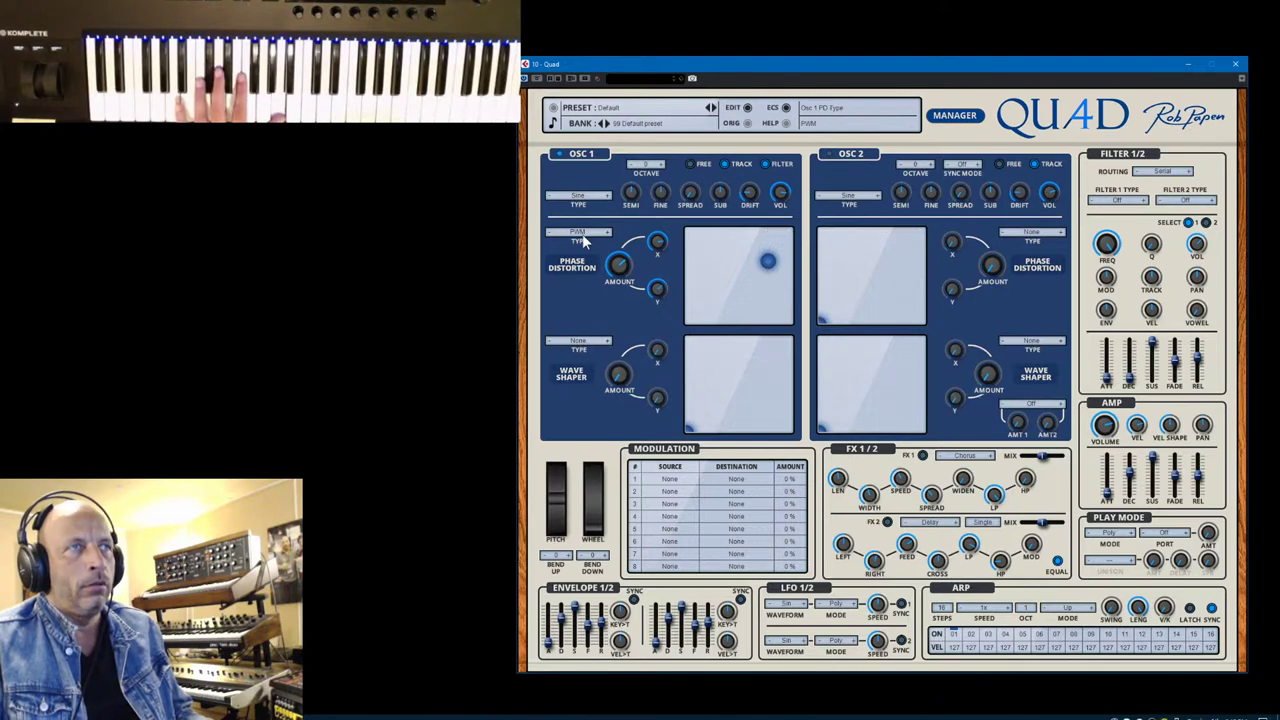
{"action": "left_click", "coordinate": [606, 236]}
{"action": "left_click_drag", "start_coordinate": [767, 262], "coordinate": [727, 307]}
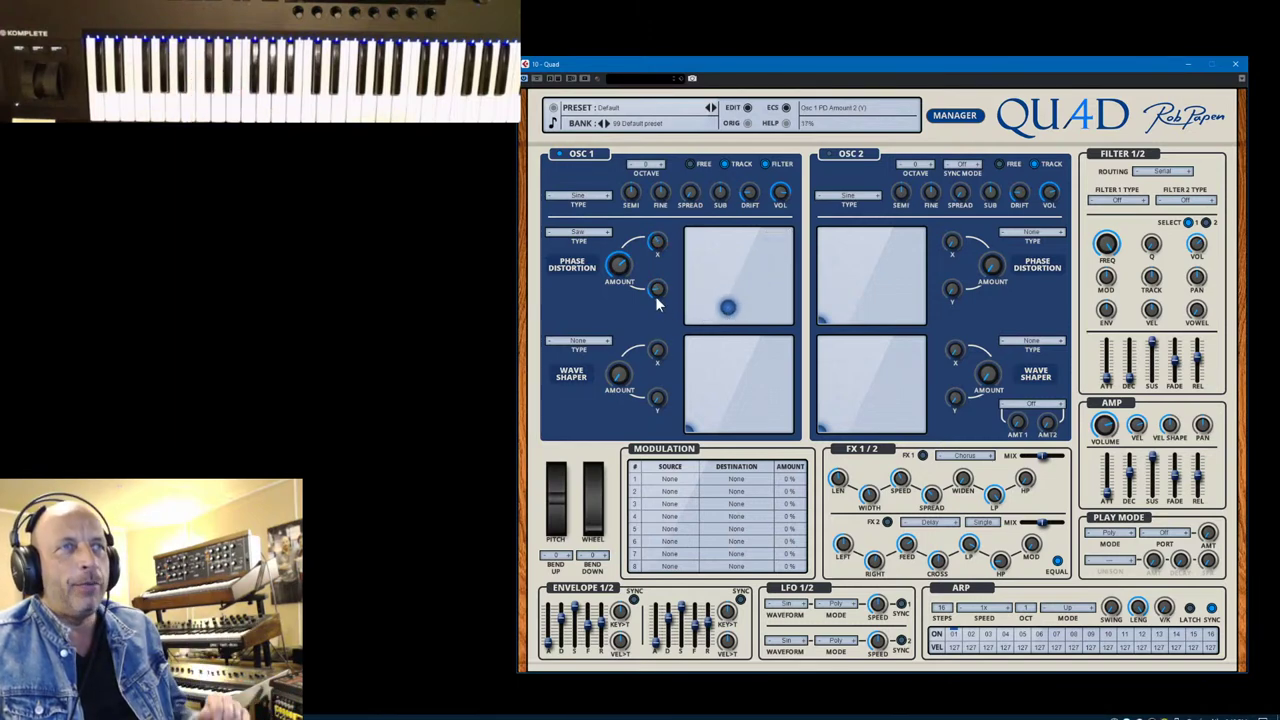
Set modulation slot 1 to route Free Envelope 1 to PD 1 Amount 2 Y with an amount of 75%.
{"action": "left_click", "coordinate": [672, 480]}
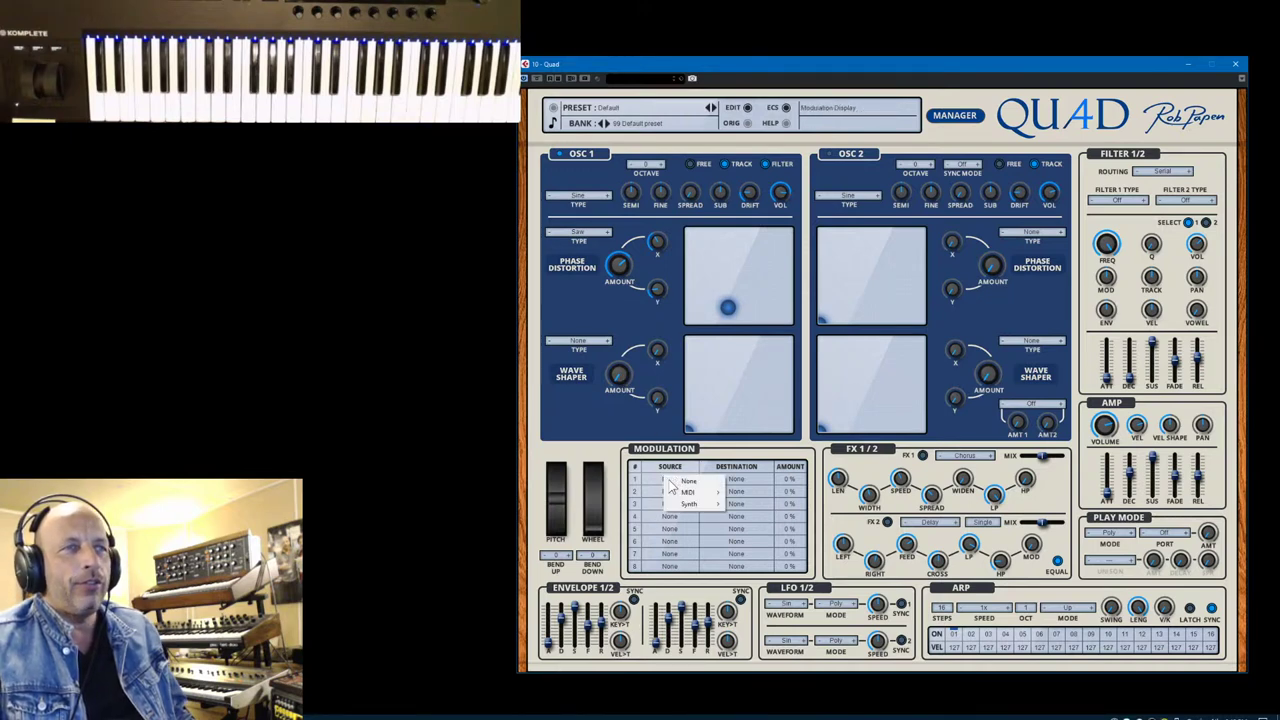
{"action": "mouse_move", "coordinate": [689, 505]}
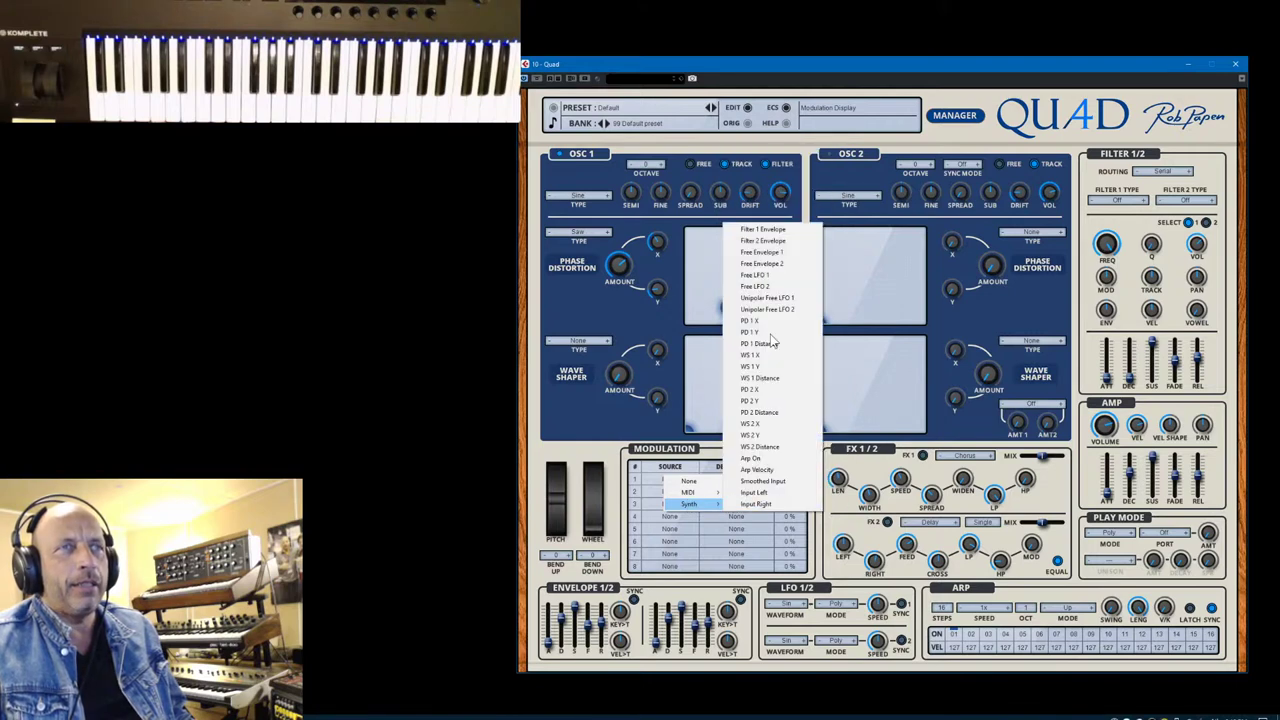
{"action": "left_click", "coordinate": [760, 254]}
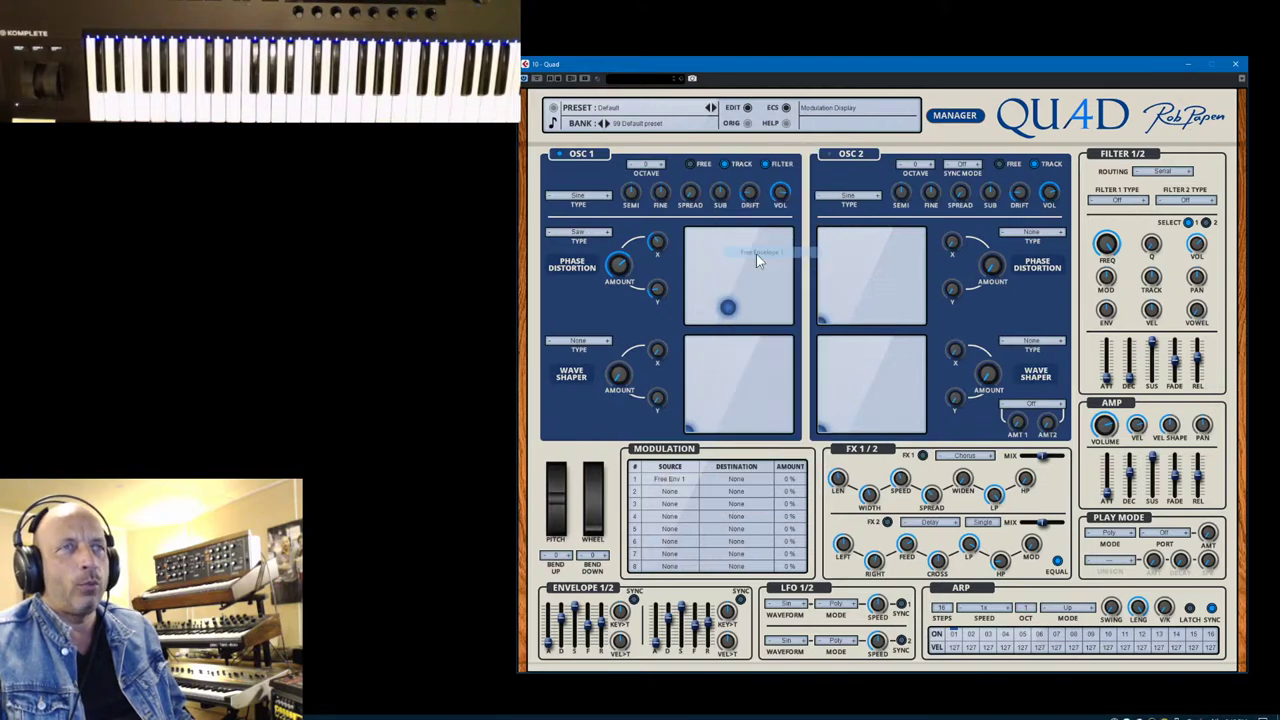
{"action": "left_click", "coordinate": [732, 477]}
{"action": "mouse_move", "coordinate": [760, 503]}
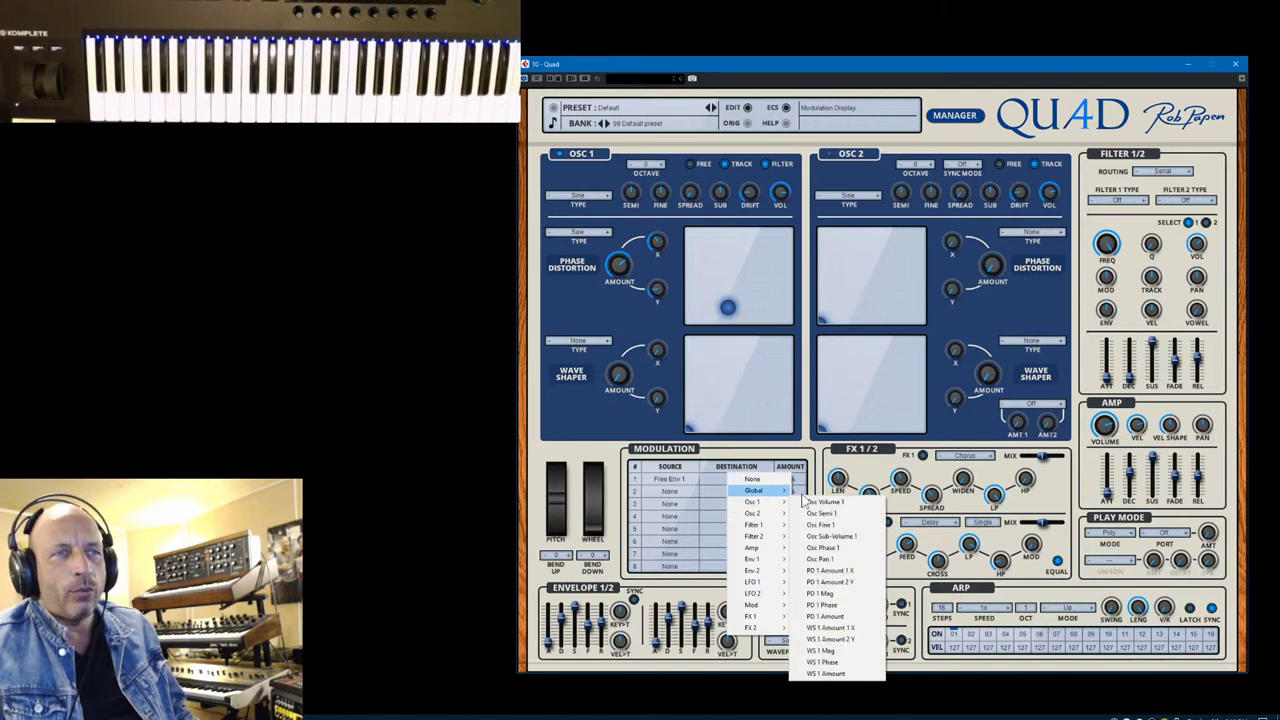
{"action": "left_click", "coordinate": [831, 583]}
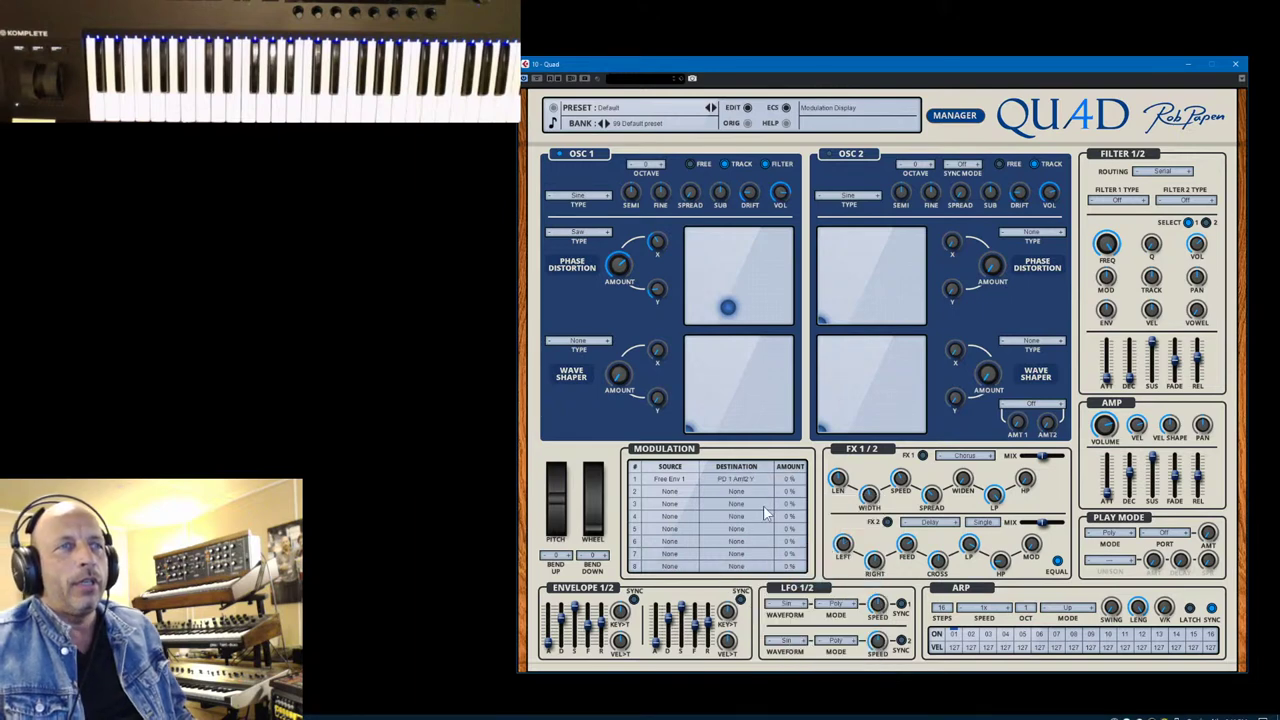
{"action": "left_click_drag", "start_coordinate": [792, 474], "coordinate": [792, 448]}
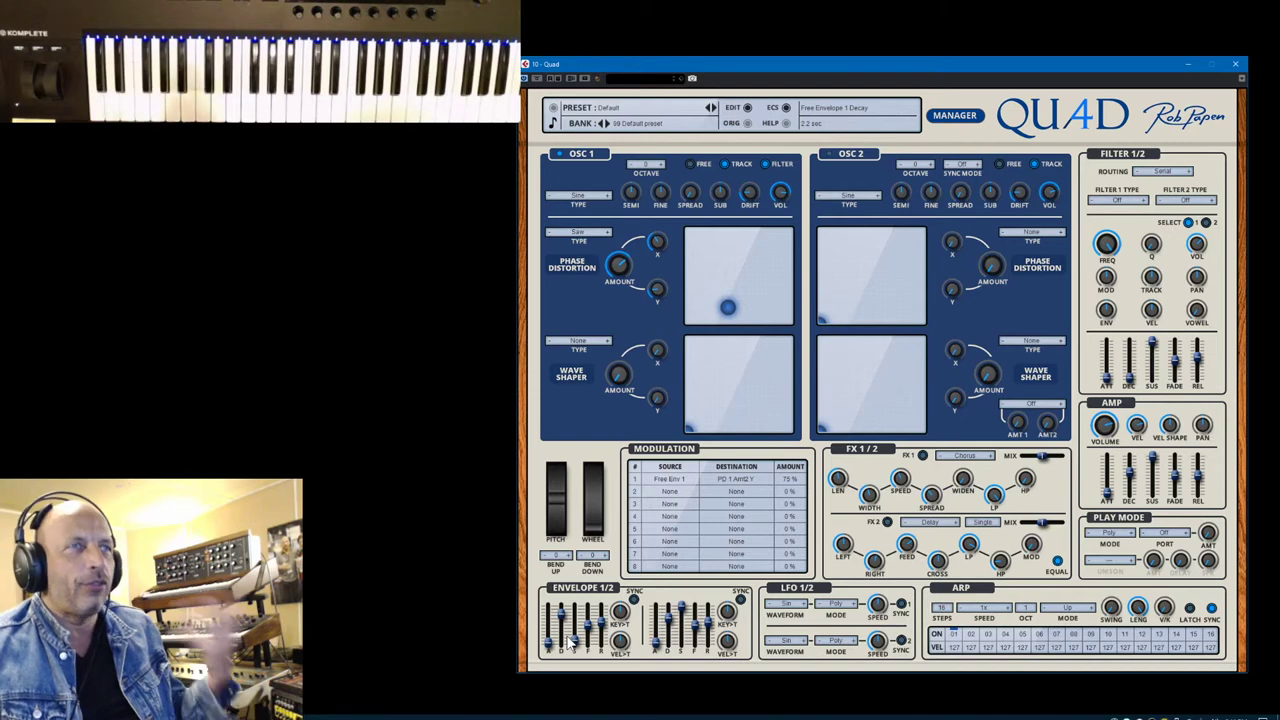
Turn OSC 1's phase distortion amount down to 0% and bring it back up to 58%.
{"action": "left_click_drag", "start_coordinate": [617, 267], "coordinate": [628, 333]}
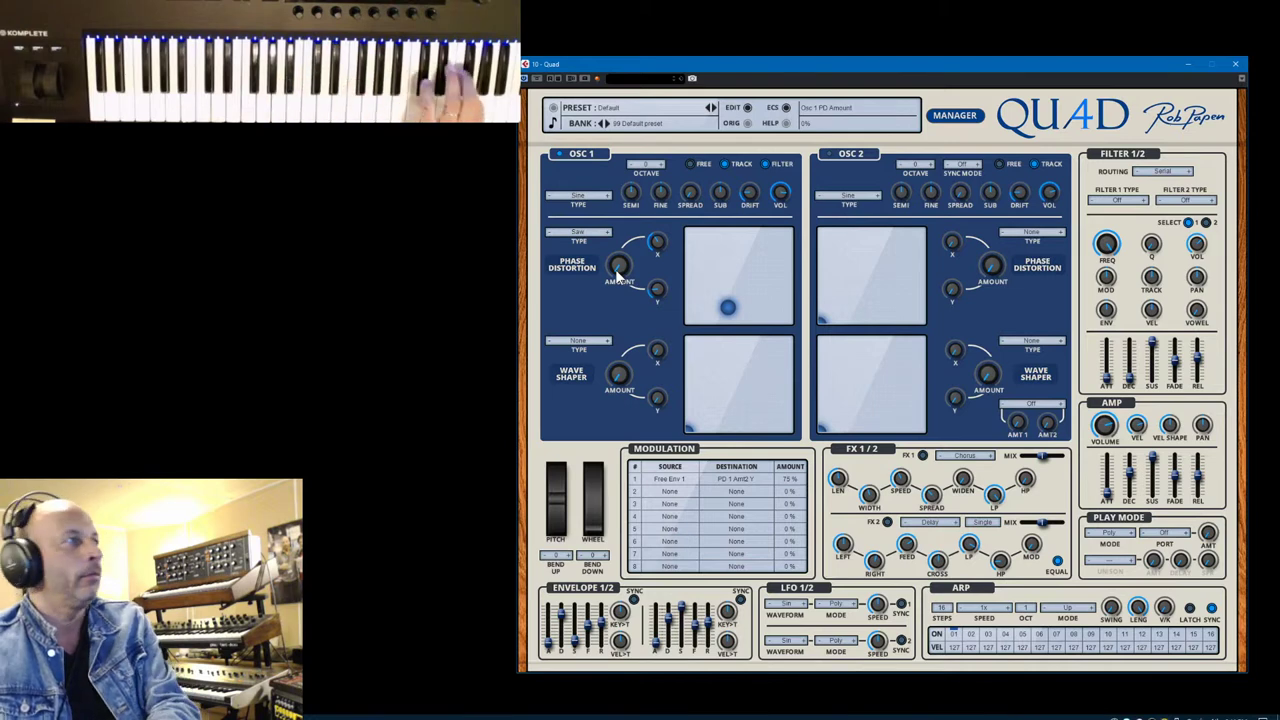
{"action": "scroll", "coordinate": [618, 265], "scroll_direction": "up", "scroll_amount": 1}
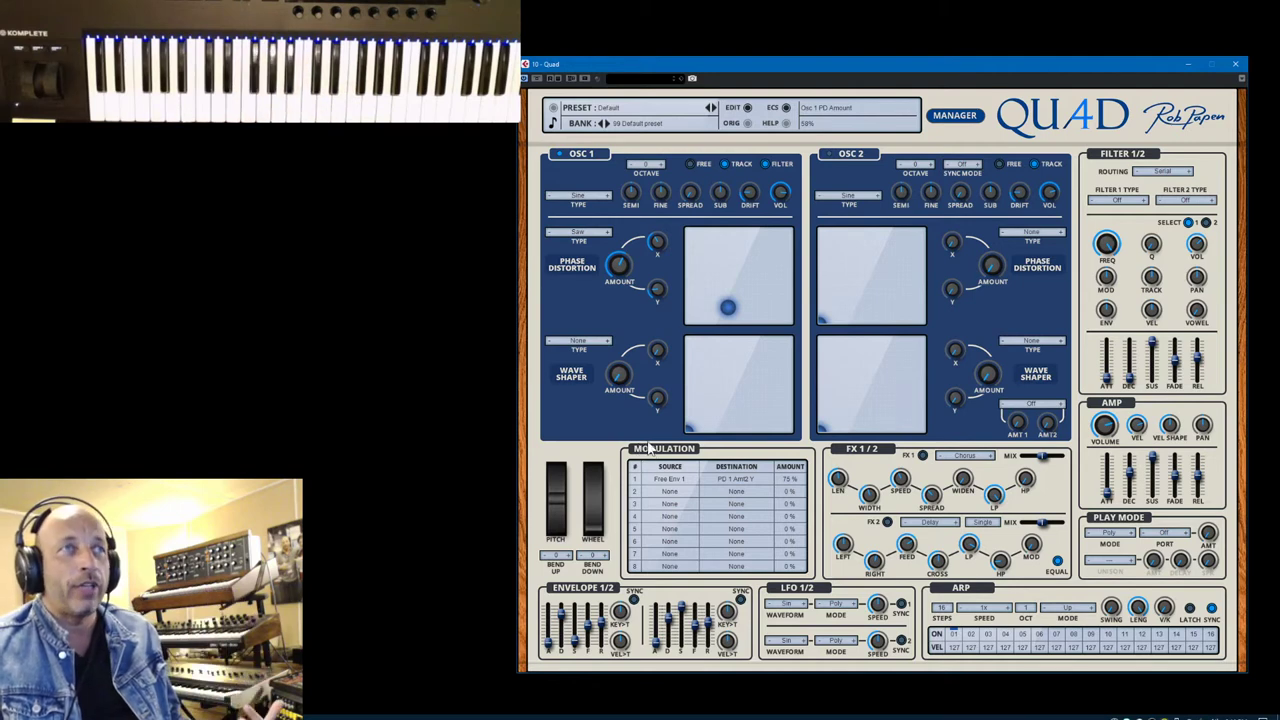
{"action": "mouse_move", "coordinate": [652, 245]}
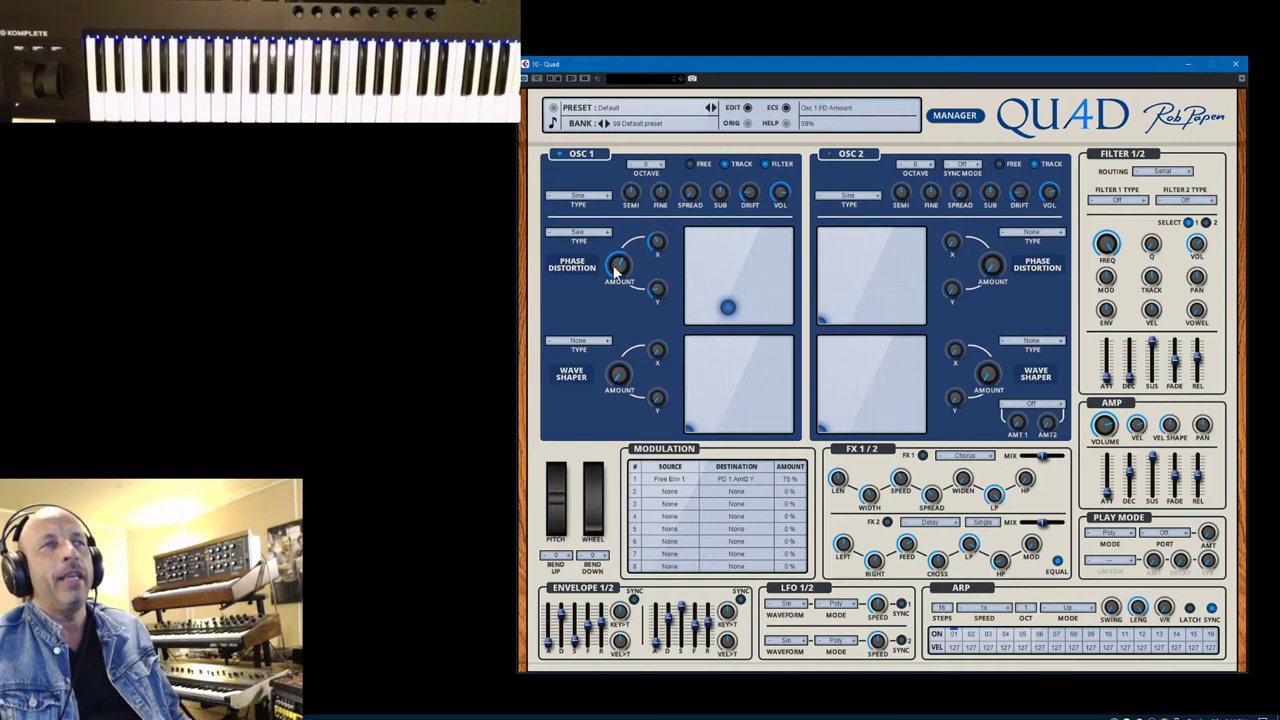
Set OSC 1's wave shaper to Fuzz at 89% with its XY point toward the pad's upper right, and lower OSC 1's octave to -1.
{"action": "left_click", "coordinate": [580, 340]}
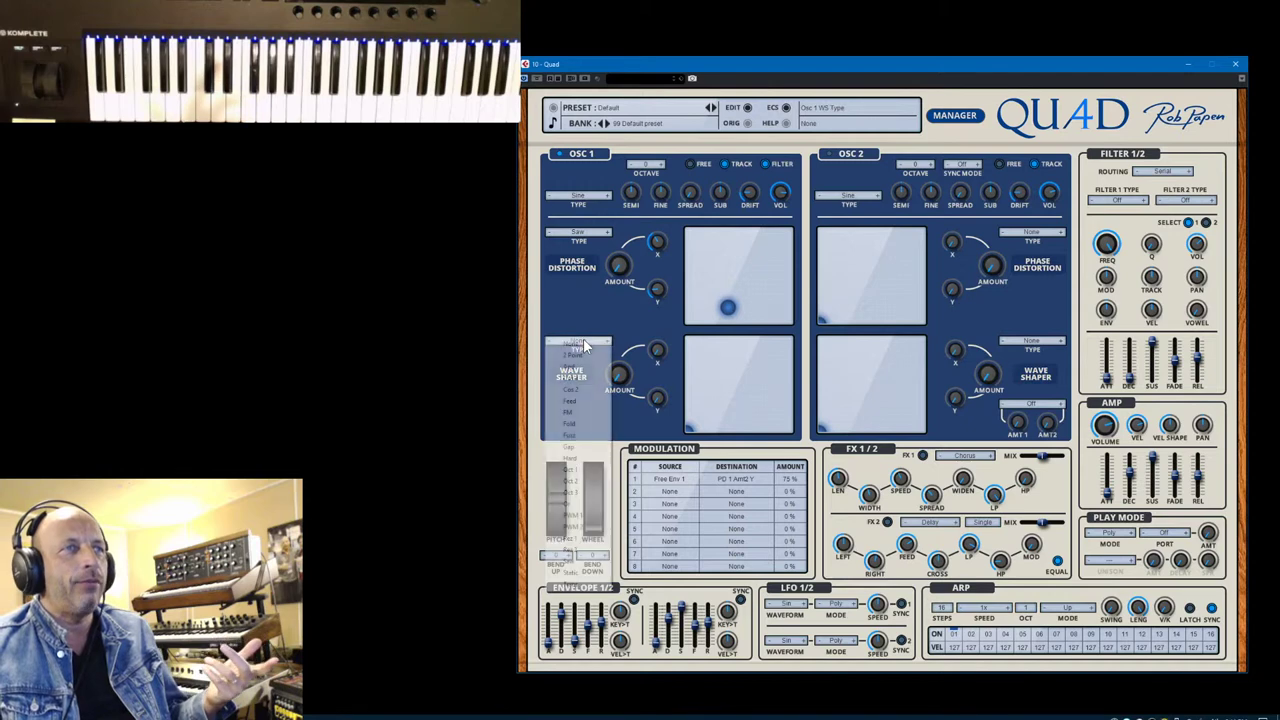
{"action": "left_click", "coordinate": [570, 436]}
{"action": "left_click_drag", "start_coordinate": [689, 427], "coordinate": [731, 394]}
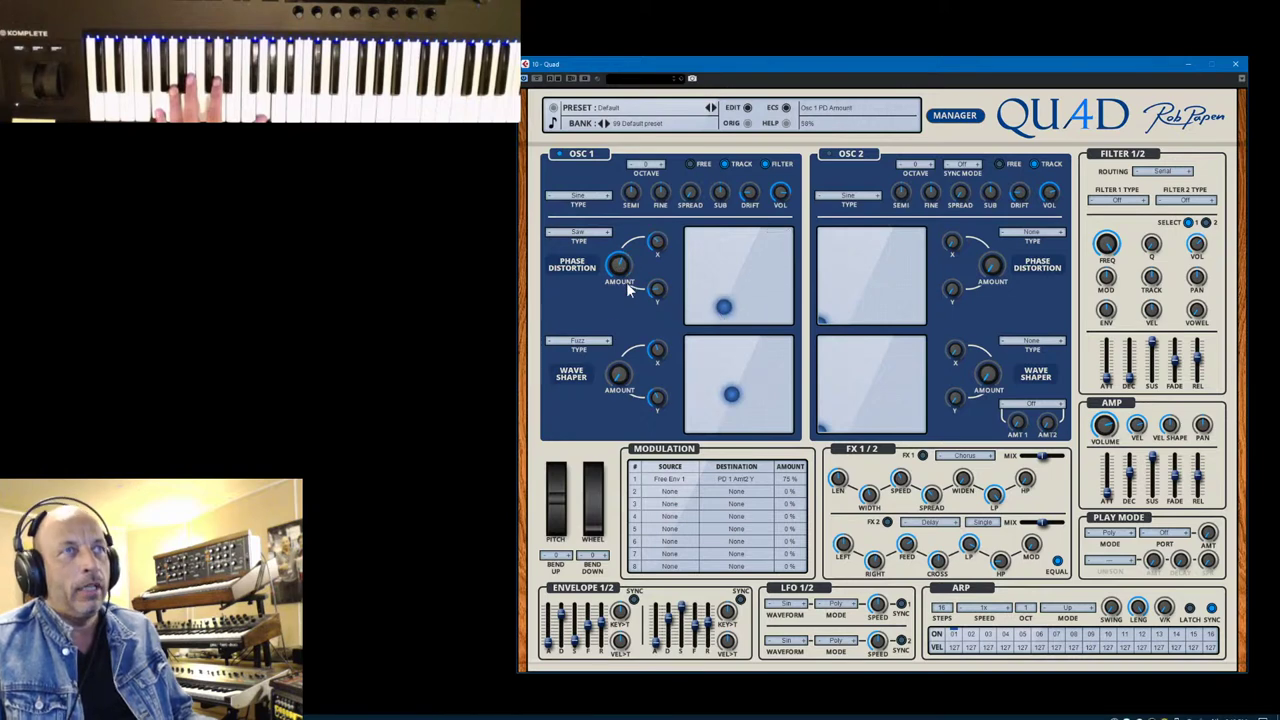
{"action": "mouse_move", "coordinate": [606, 383]}
{"action": "mouse_move", "coordinate": [620, 265]}
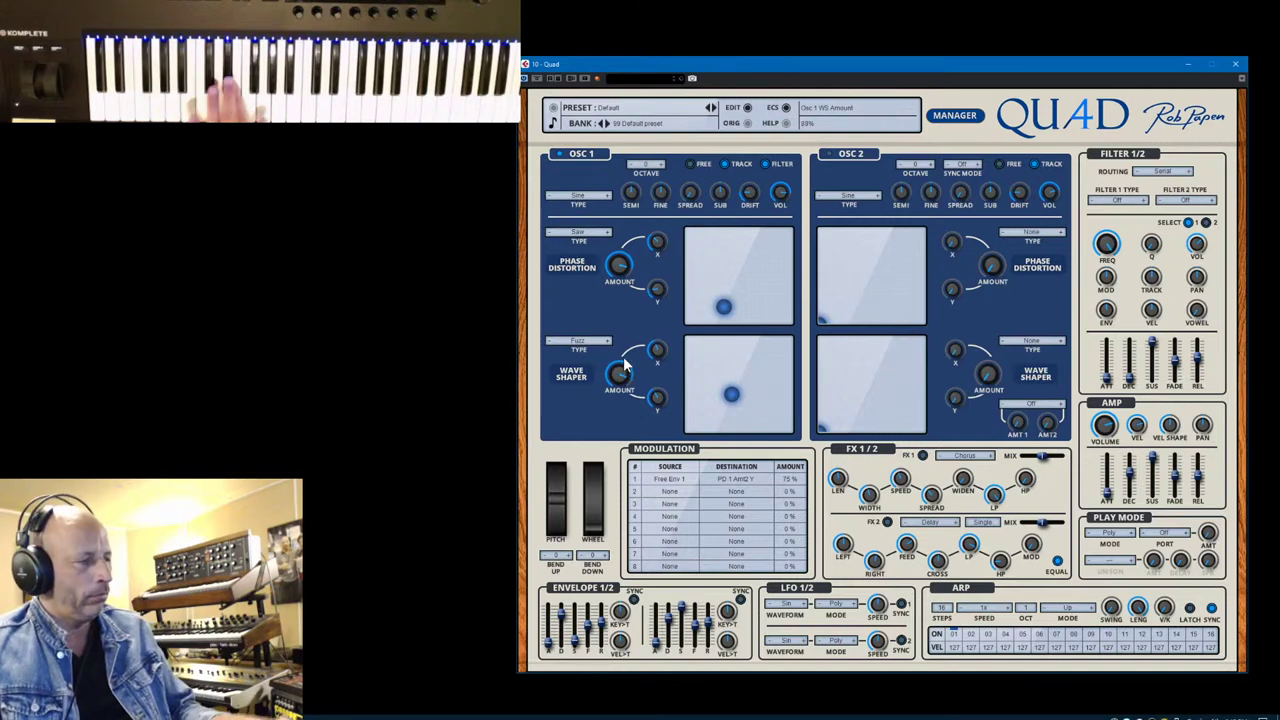
{"action": "left_click", "coordinate": [630, 164]}
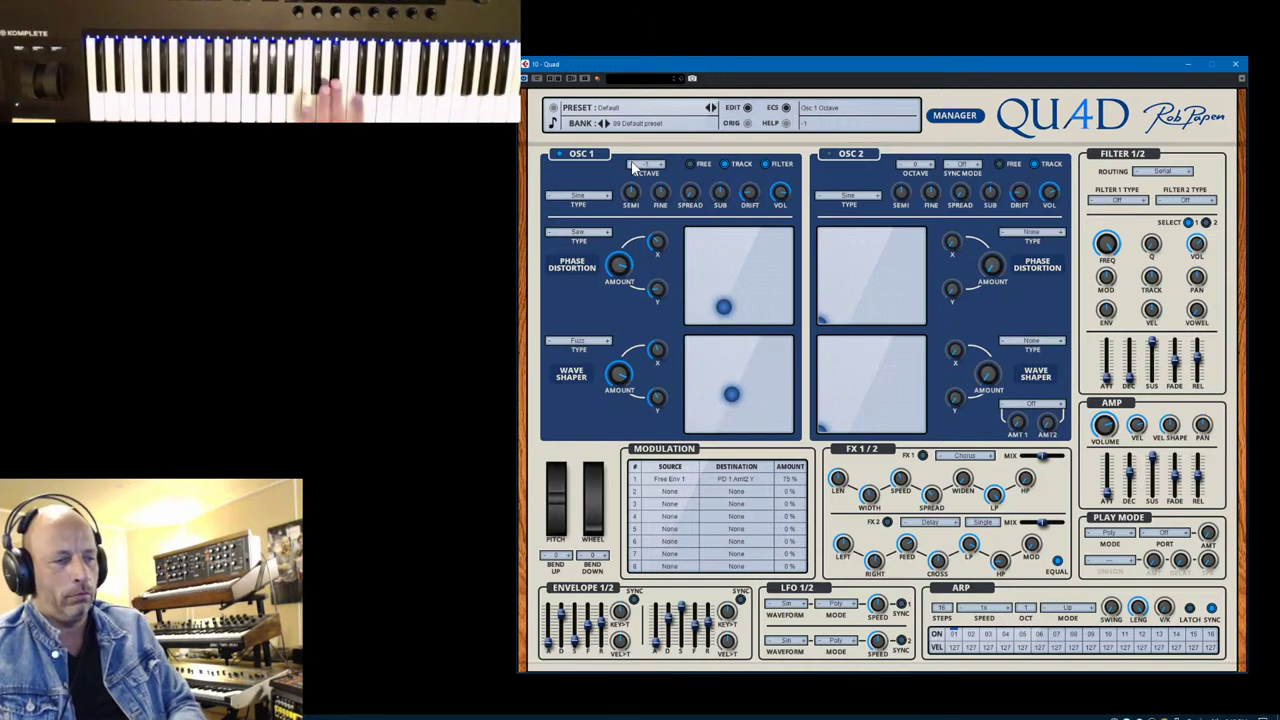
{"action": "left_click_drag", "start_coordinate": [731, 394], "coordinate": [774, 372]}
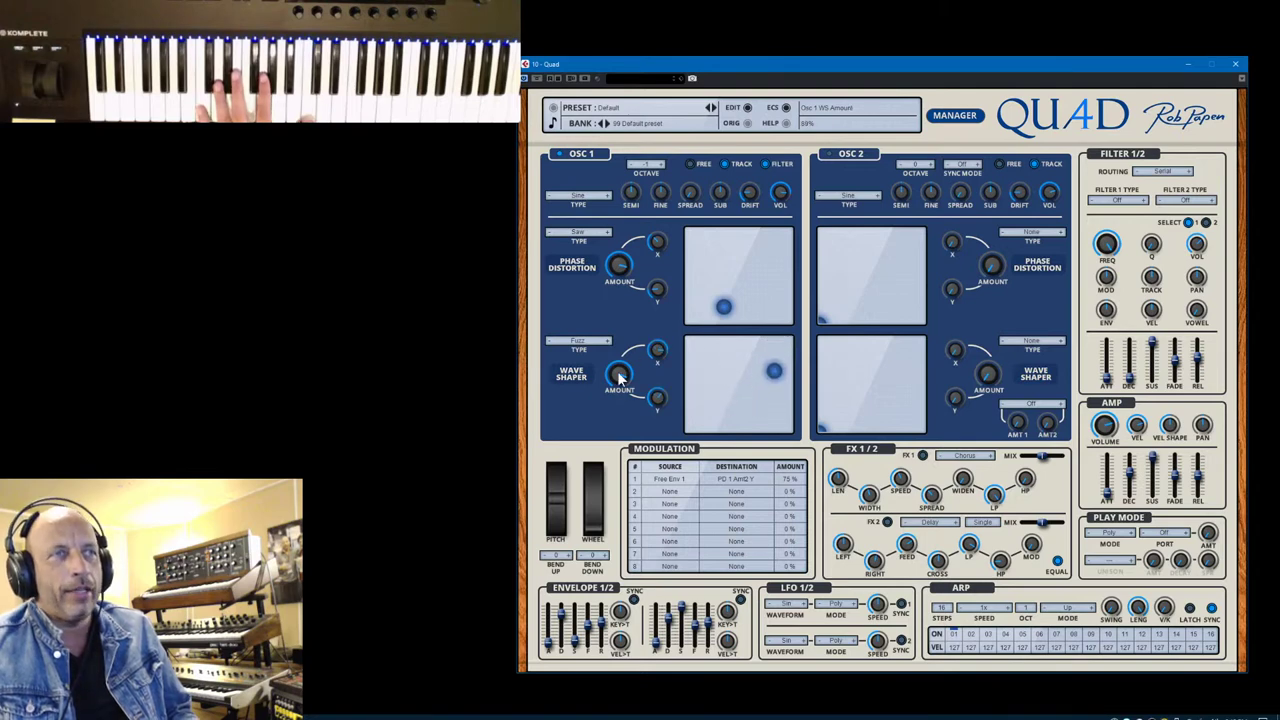
Set modulation slot 2 to route Free LFO 1 to WS 1 Amount 1 X with an amount of 96%.
{"action": "left_click", "coordinate": [662, 493]}
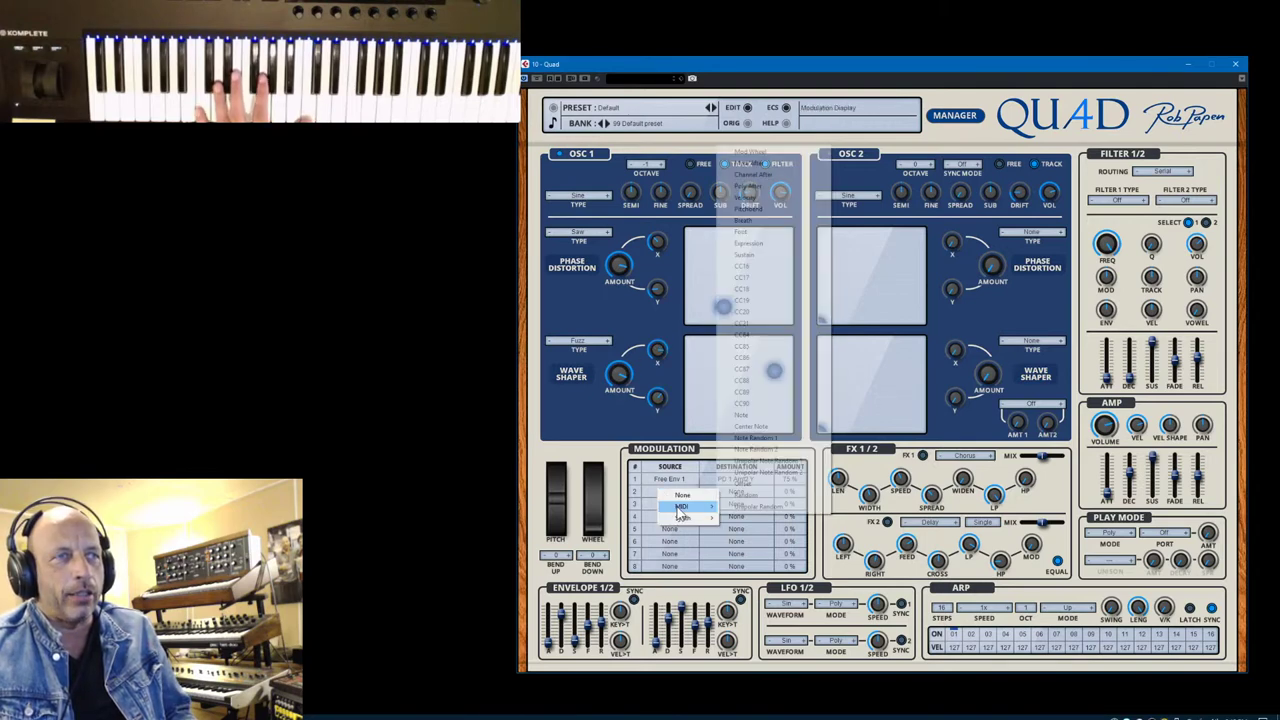
{"action": "mouse_move", "coordinate": [685, 520]}
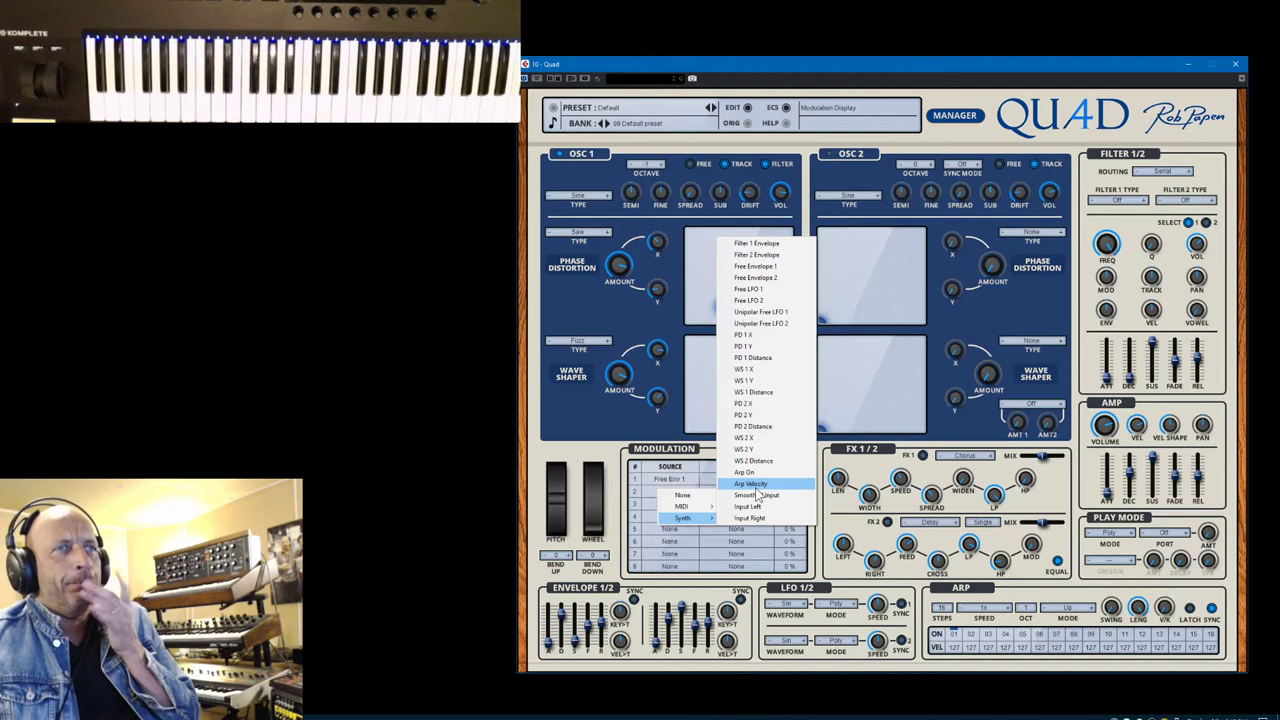
{"action": "left_click", "coordinate": [750, 289]}
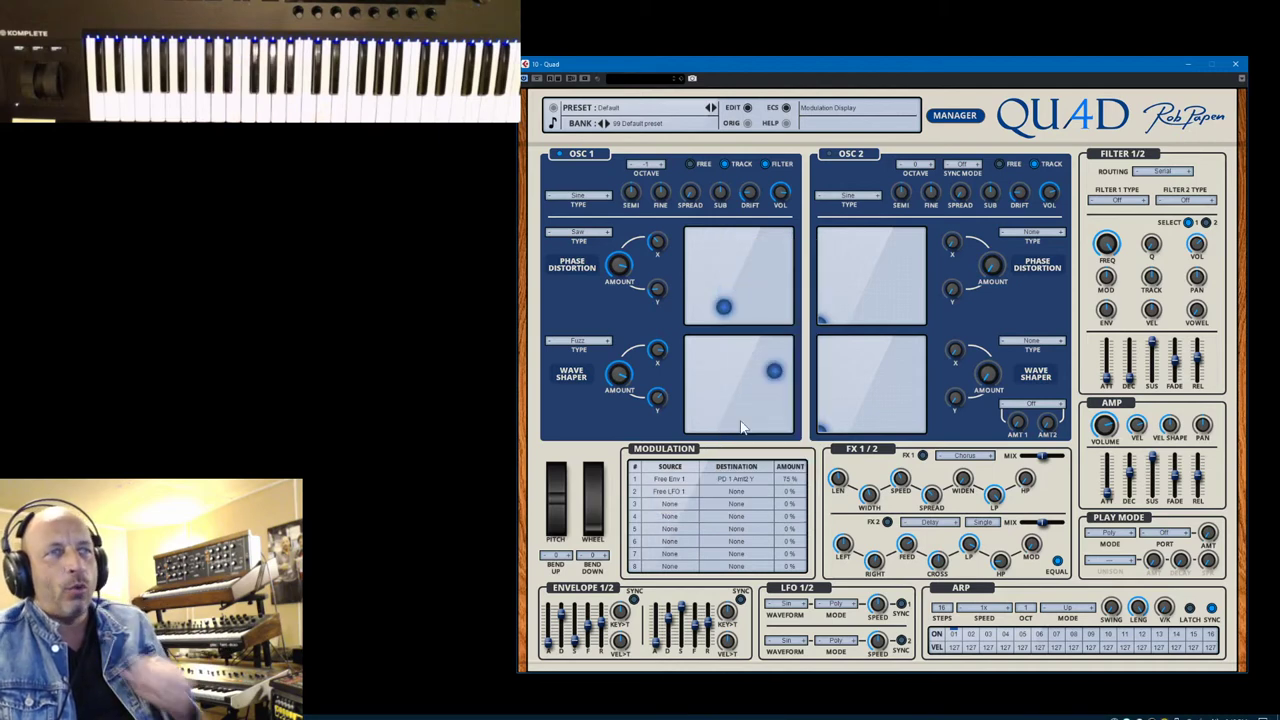
{"action": "left_click", "coordinate": [734, 493]}
{"action": "mouse_move", "coordinate": [770, 520]}
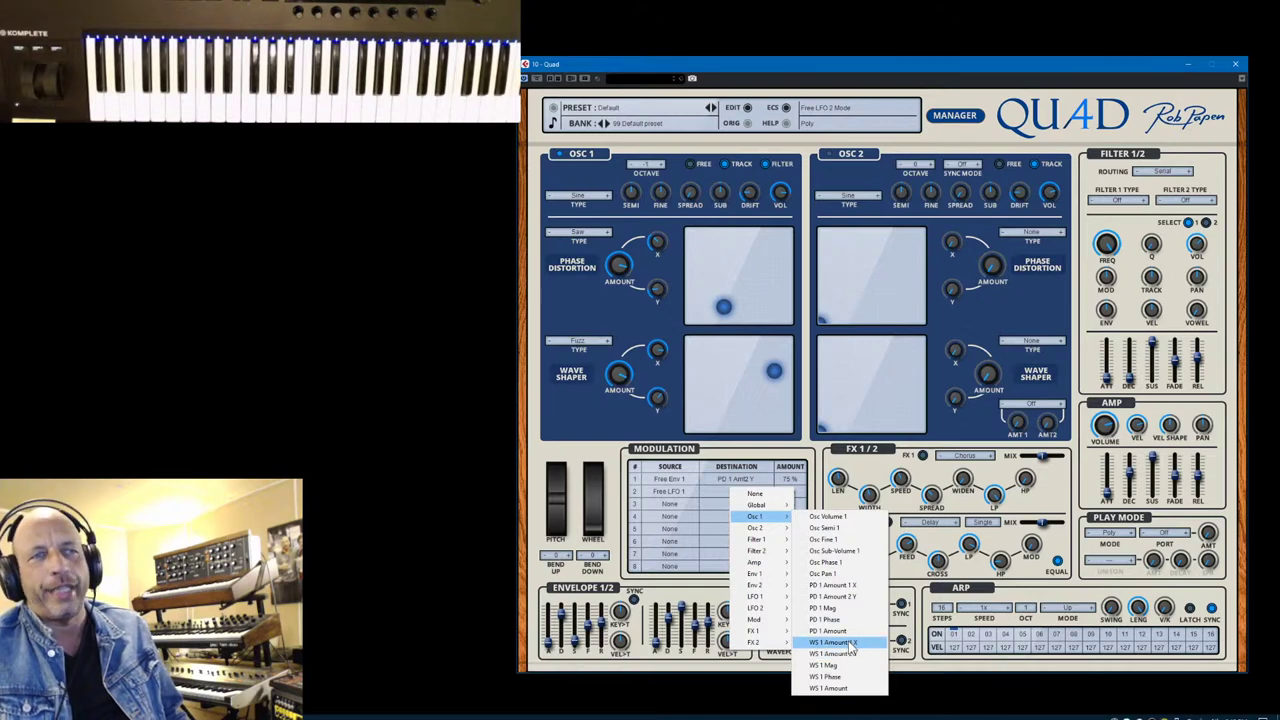
{"action": "left_click", "coordinate": [851, 645]}
{"action": "left_click_drag", "start_coordinate": [788, 500], "coordinate": [792, 478]}
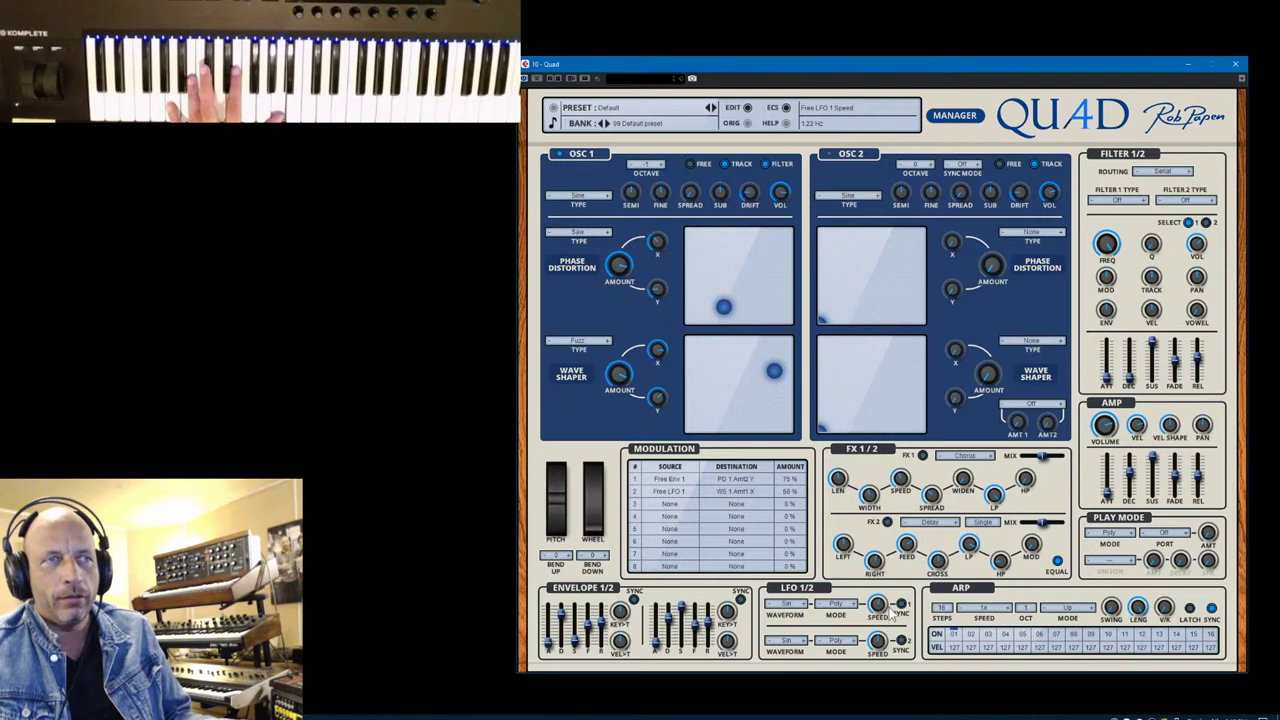
{"action": "left_click_drag", "start_coordinate": [787, 490], "coordinate": [789, 472]}
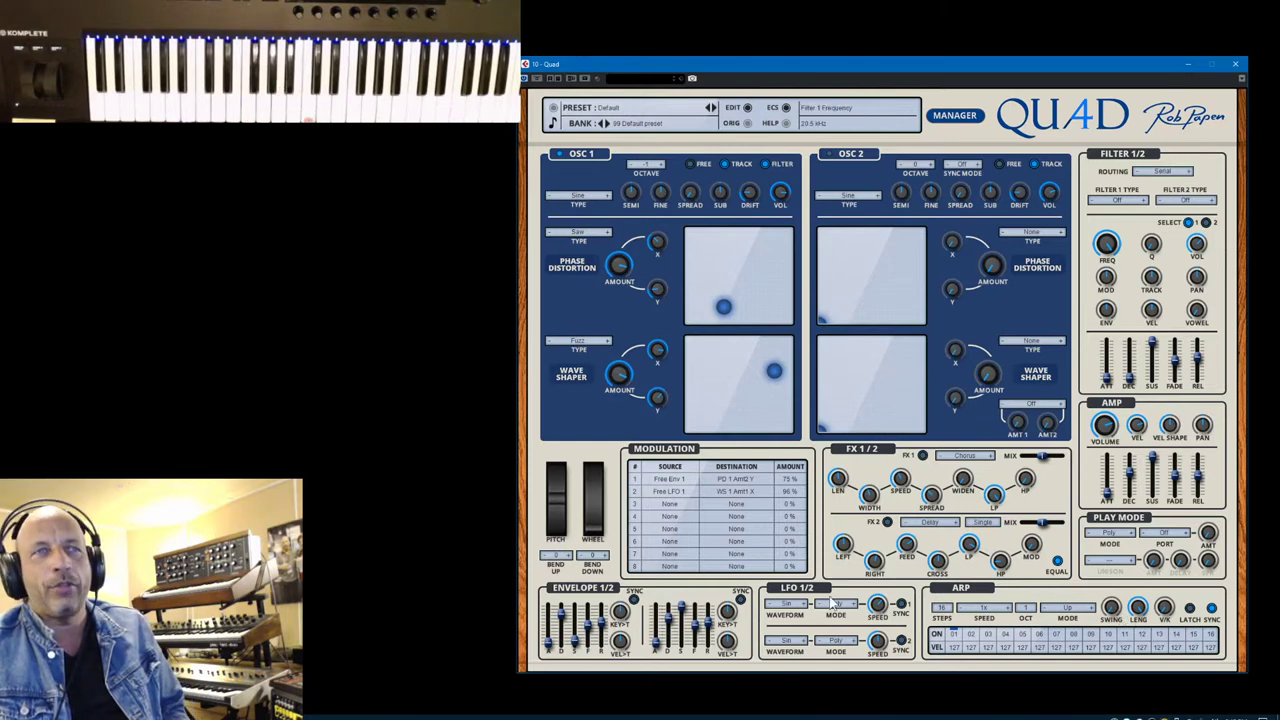
Set modulation slot 3 to route Free LFO 2 to Global Fine, trying 27% and reducing the amount to 1%.
{"action": "left_click", "coordinate": [669, 503]}
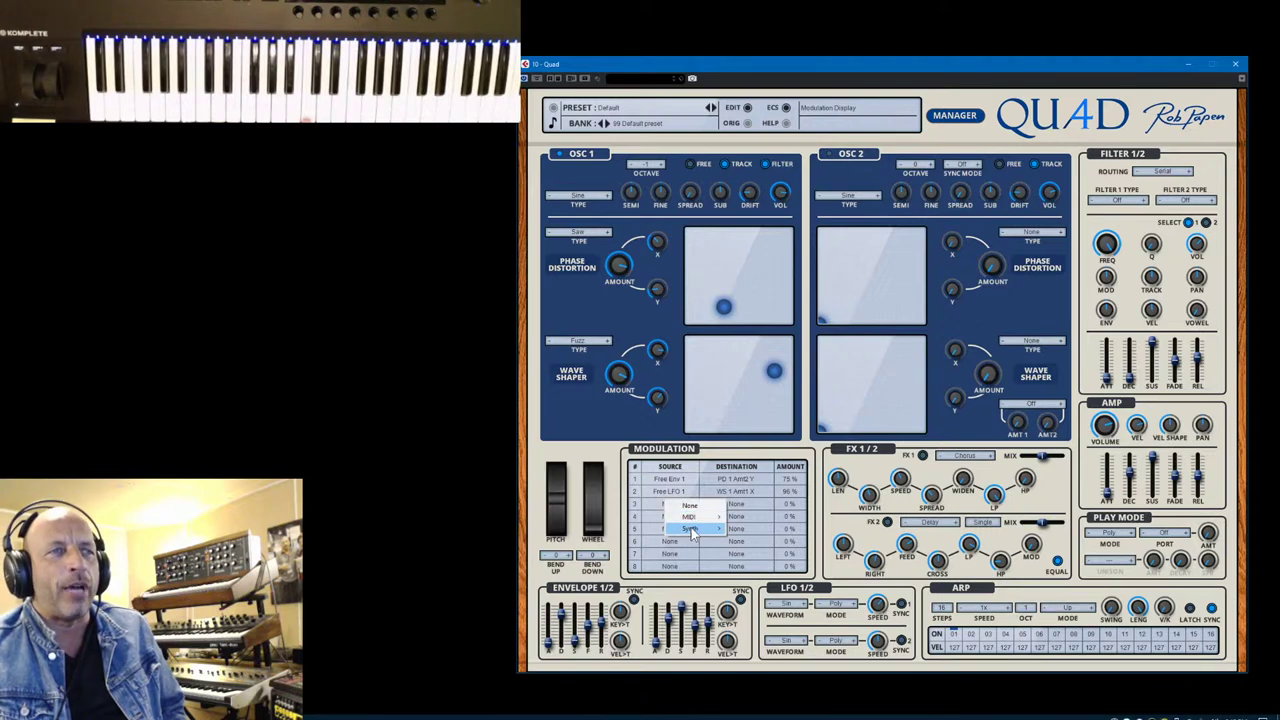
{"action": "mouse_move", "coordinate": [691, 527]}
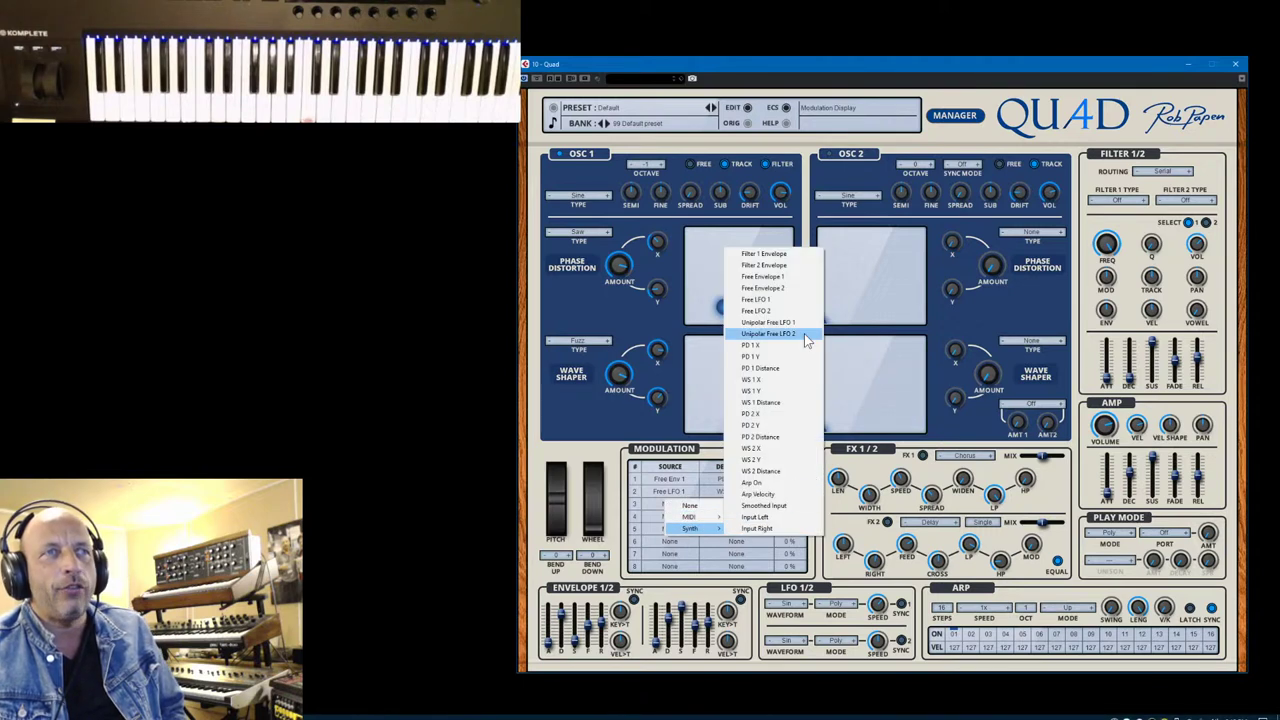
{"action": "left_click", "coordinate": [792, 311]}
{"action": "left_click", "coordinate": [736, 502]}
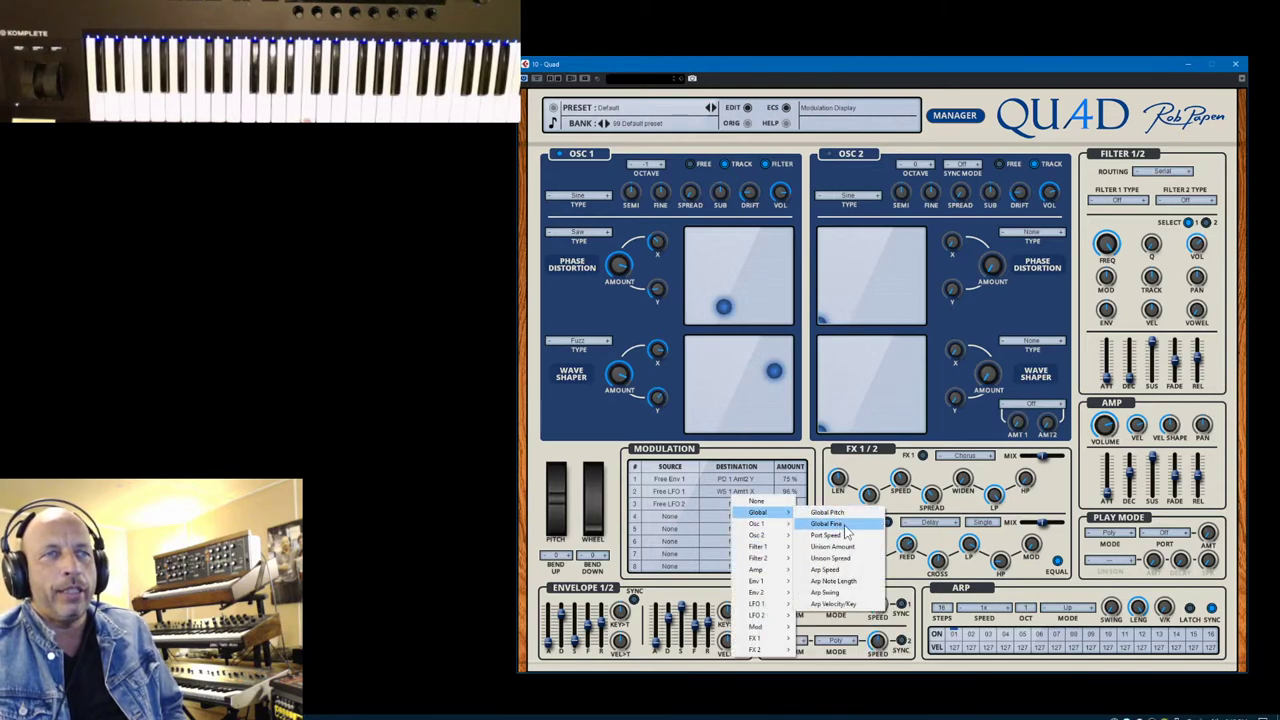
{"action": "left_click", "coordinate": [828, 524]}
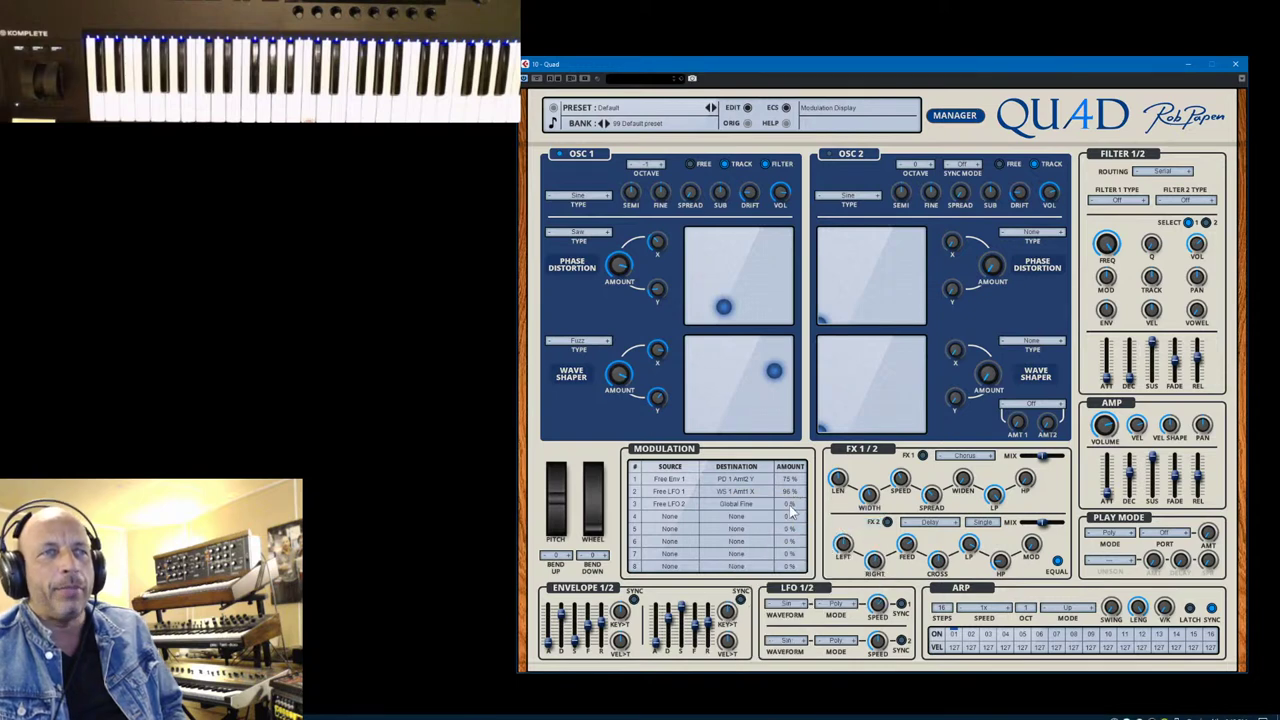
{"action": "left_click_drag", "start_coordinate": [786, 504], "coordinate": [790, 490]}
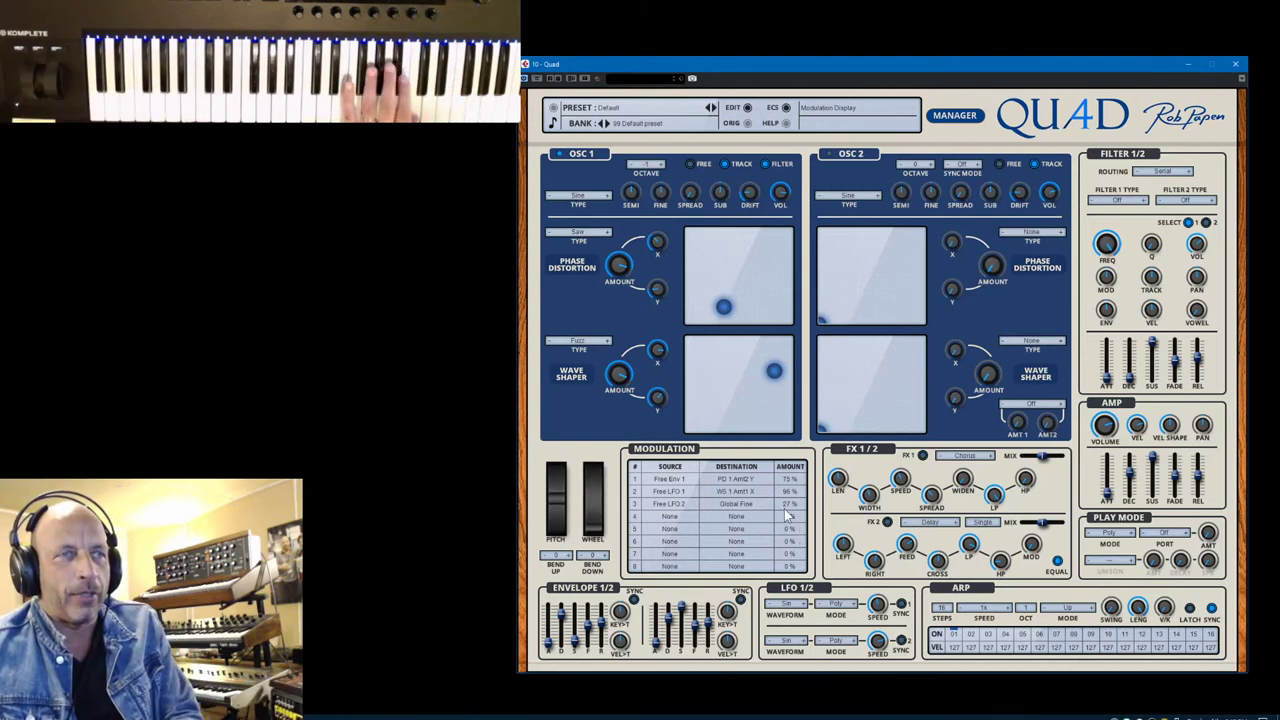
{"action": "left_click_drag", "start_coordinate": [790, 511], "coordinate": [792, 524]}
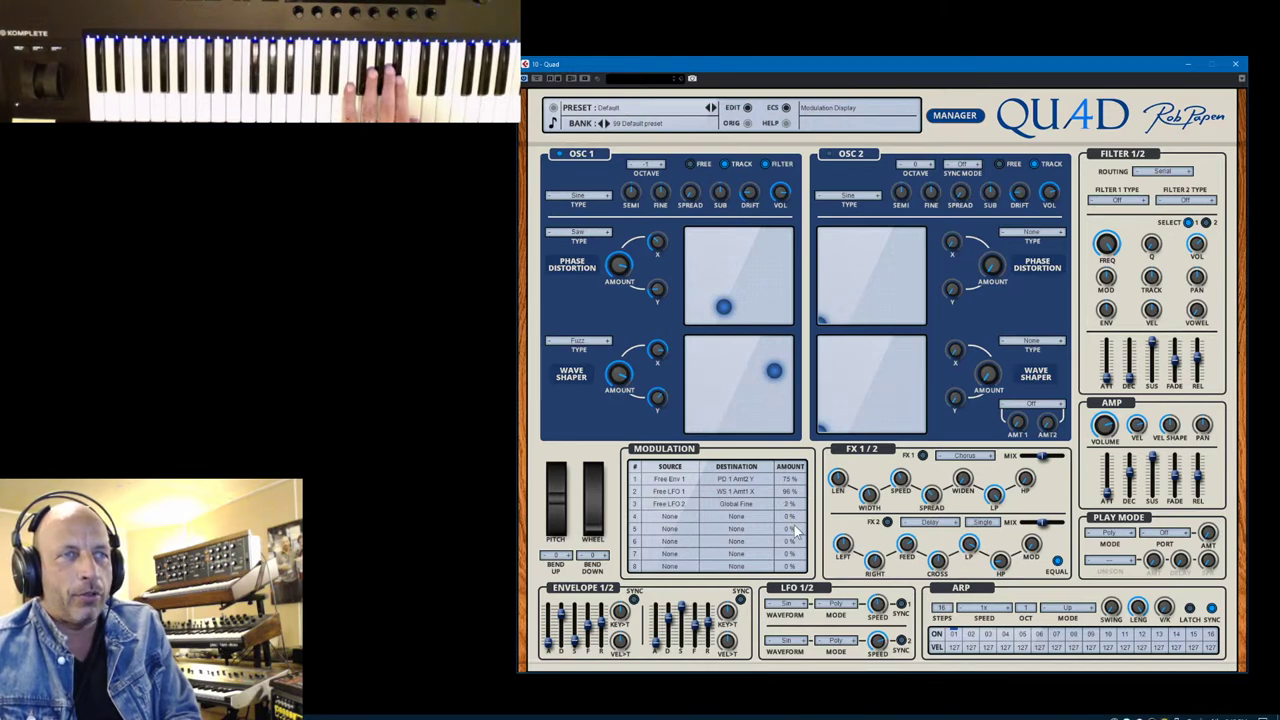
Set modulation slot 4 to route the Mod Wheel to Free Mod 3 with an amount of 100%.
{"action": "left_click", "coordinate": [674, 518]}
{"action": "mouse_move", "coordinate": [700, 530]}
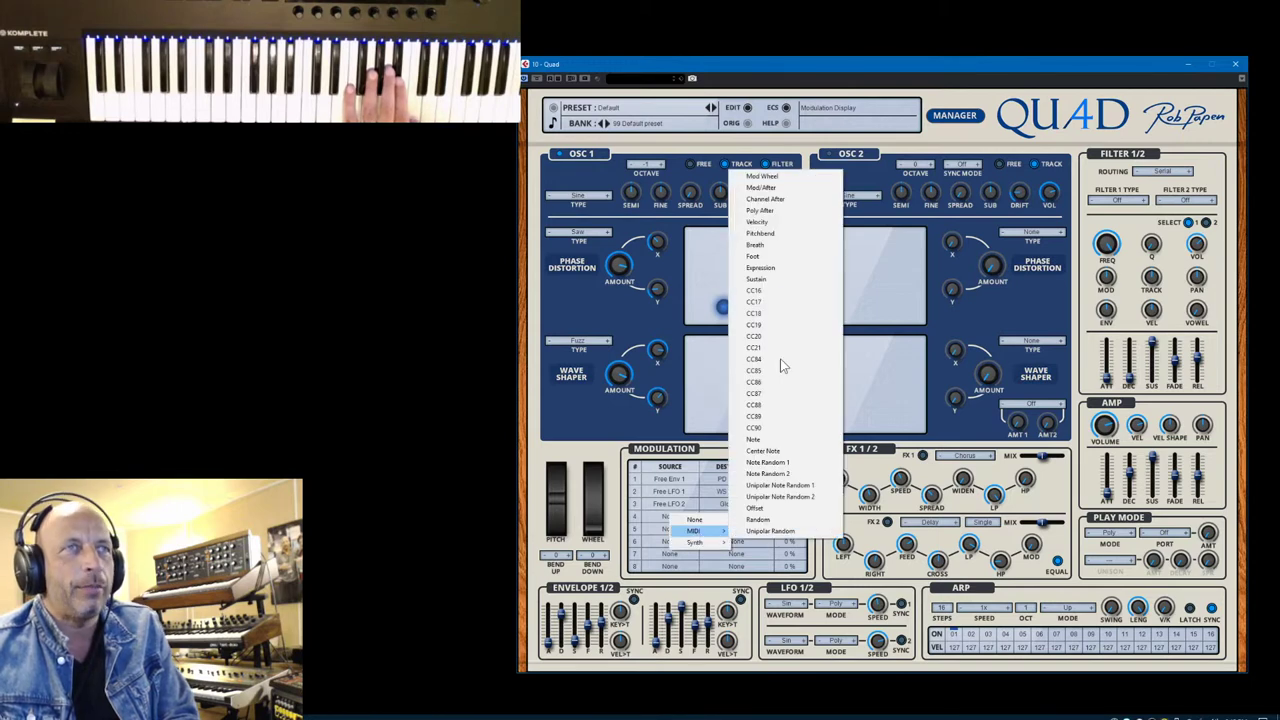
{"action": "left_click", "coordinate": [780, 177]}
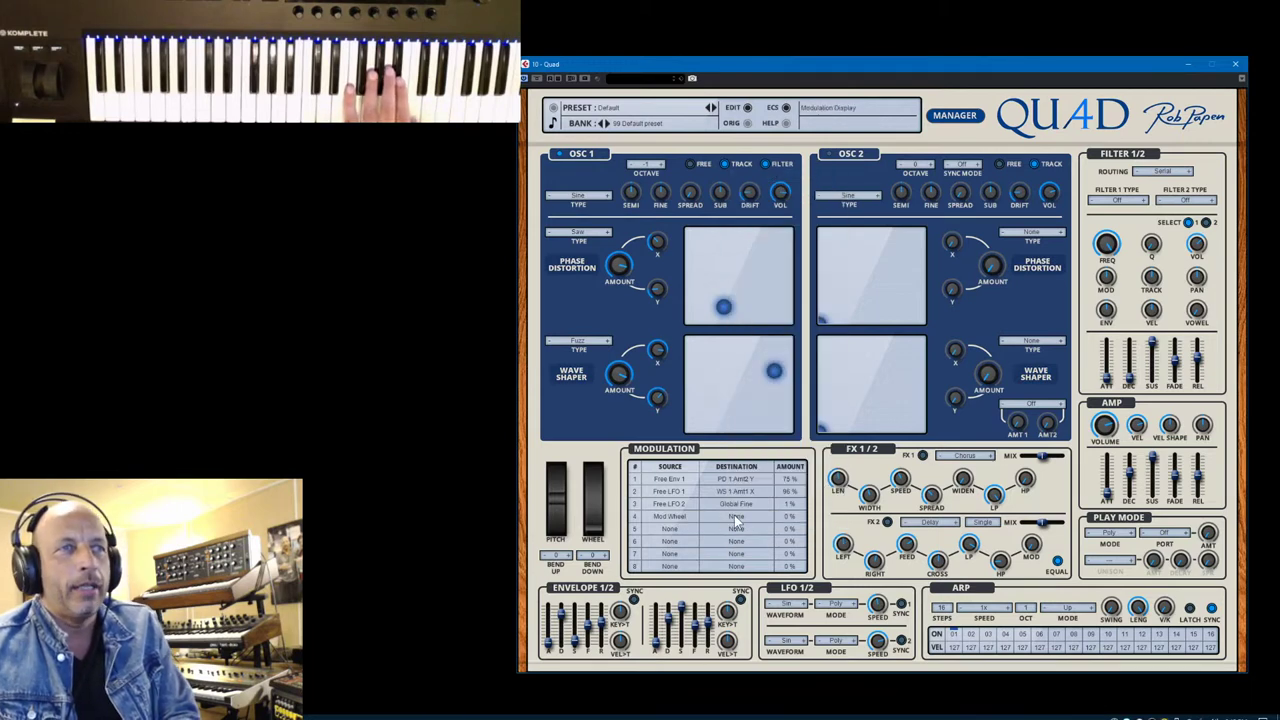
{"action": "left_click", "coordinate": [734, 515]}
{"action": "mouse_move", "coordinate": [770, 542]}
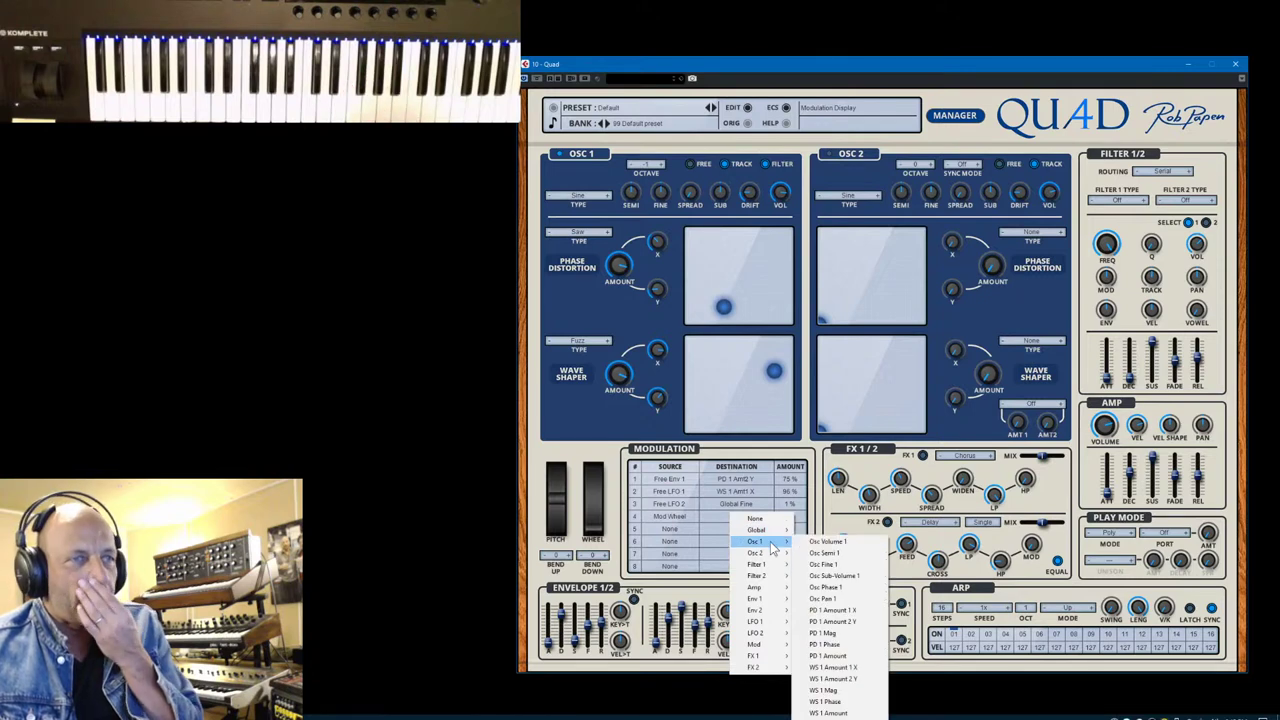
{"action": "mouse_move", "coordinate": [786, 646]}
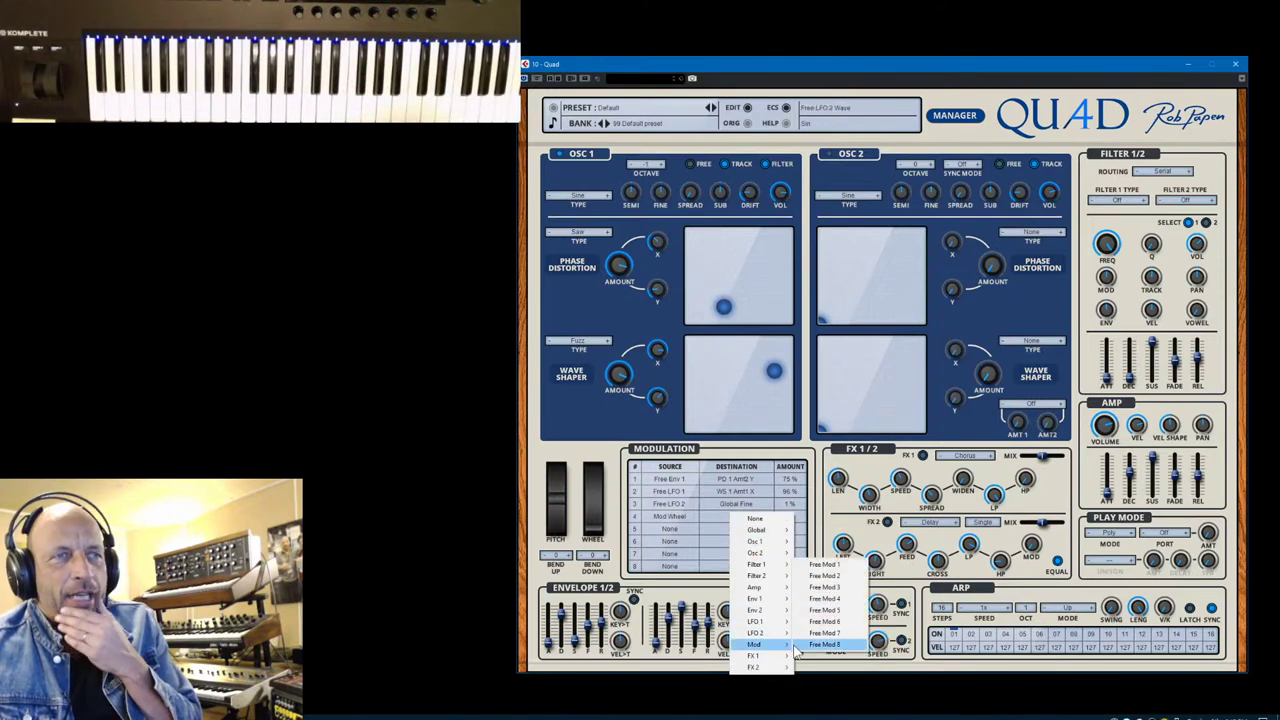
{"action": "left_click", "coordinate": [825, 587]}
{"action": "left_click_drag", "start_coordinate": [786, 517], "coordinate": [797, 435]}
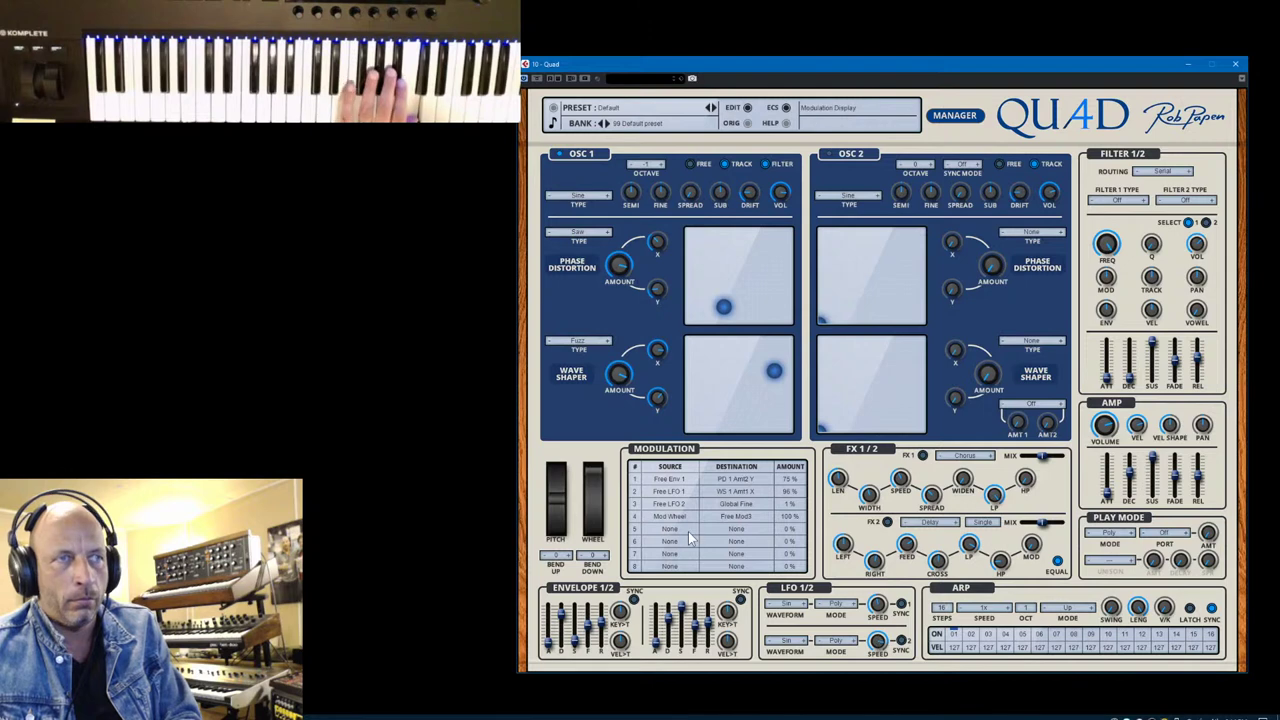
Adjust Free Envelope 1's fade and move OSC 1's phase distortion XY point to the lower-left corner of its pad.
{"action": "mouse_move", "coordinate": [790, 516]}
{"action": "left_mouse_down"}
{"action": "mouse_move", "coordinate": [788, 530]}
{"action": "mouse_move", "coordinate": [788, 518]}
{"action": "left_mouse_up"}
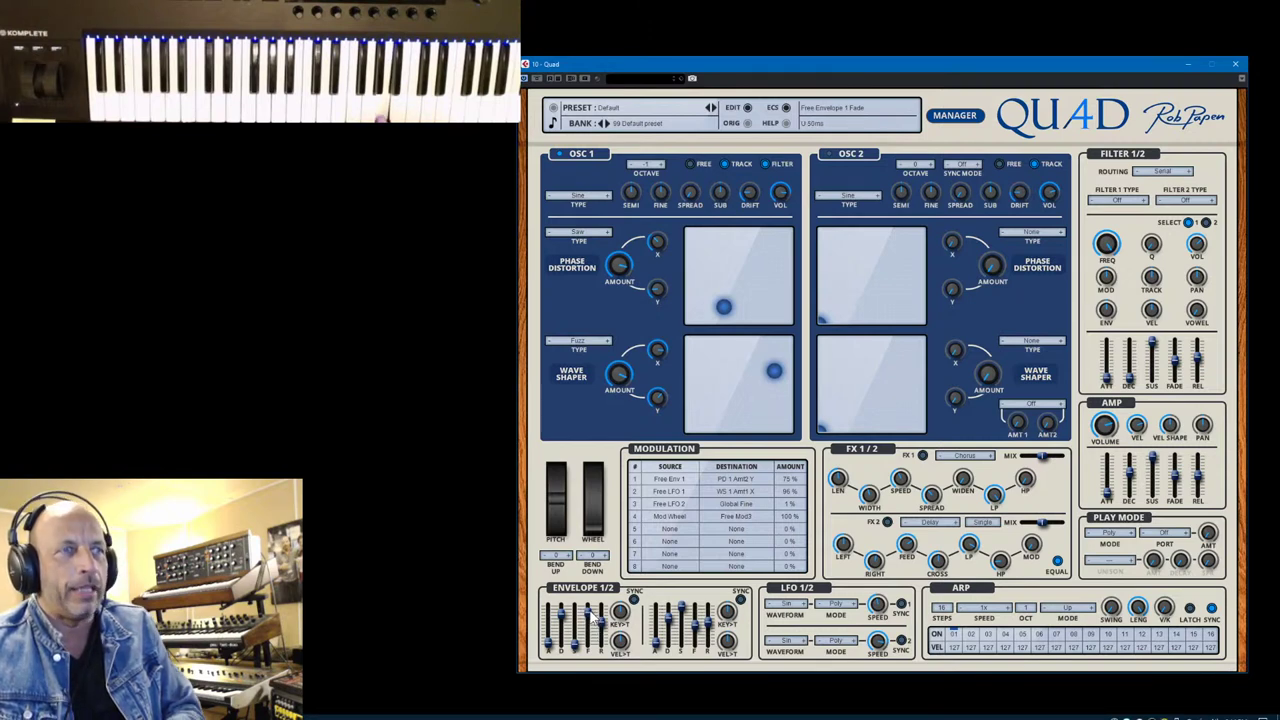
{"action": "left_click_drag", "start_coordinate": [591, 617], "coordinate": [592, 623]}
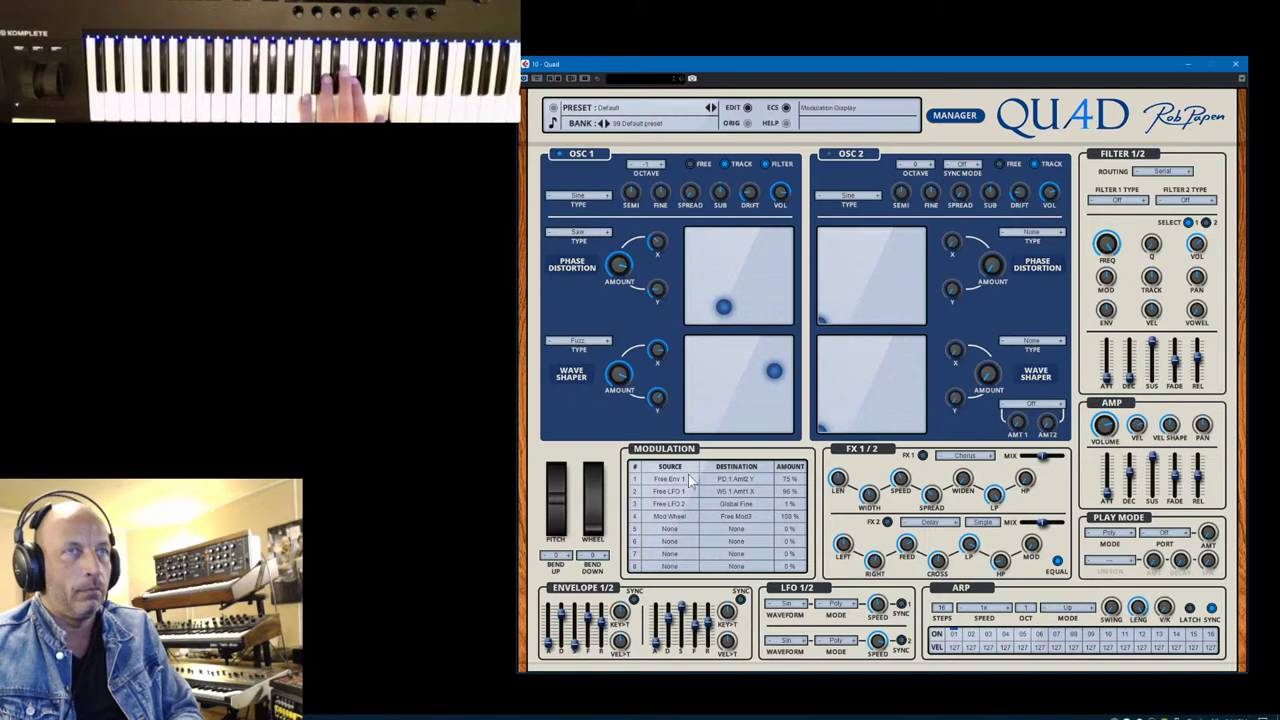
{"action": "left_click_drag", "start_coordinate": [725, 302], "coordinate": [688, 323]}
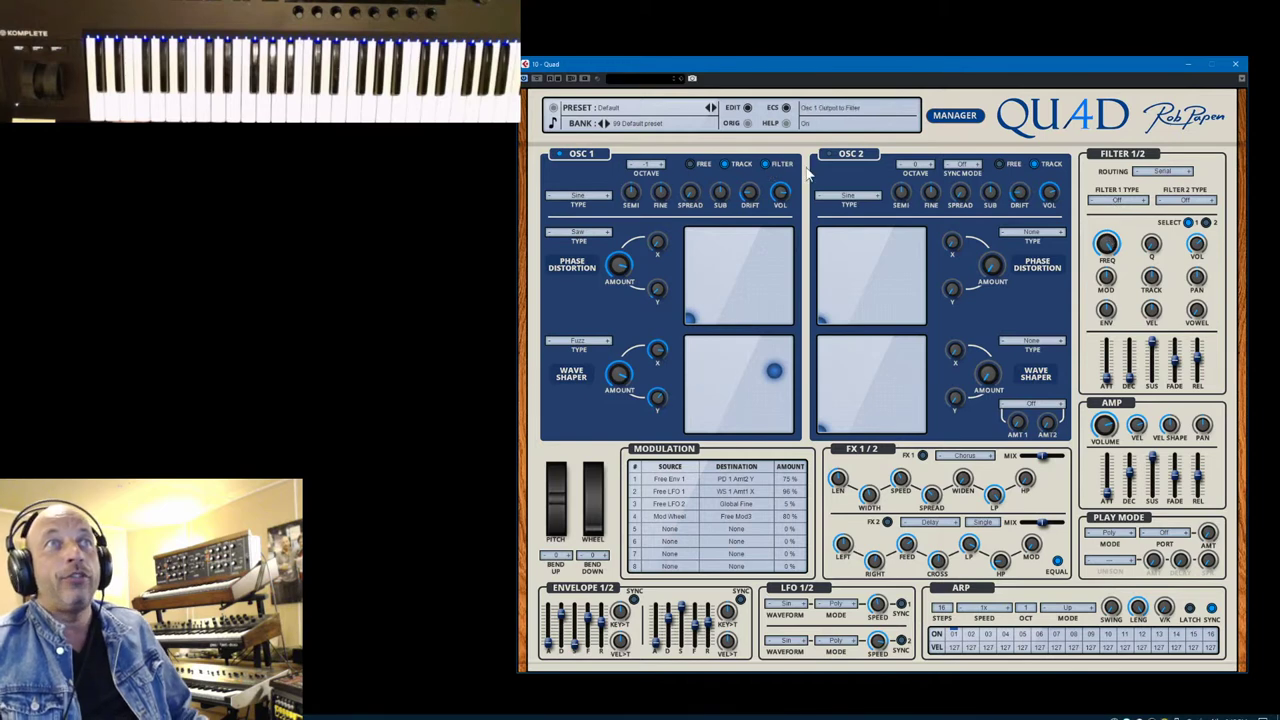
Set Filter 1 to 24dB LP2 with a reduced frequency, 100% envelope amount and a longer filter envelope decay.
{"action": "left_click", "coordinate": [1118, 200]}
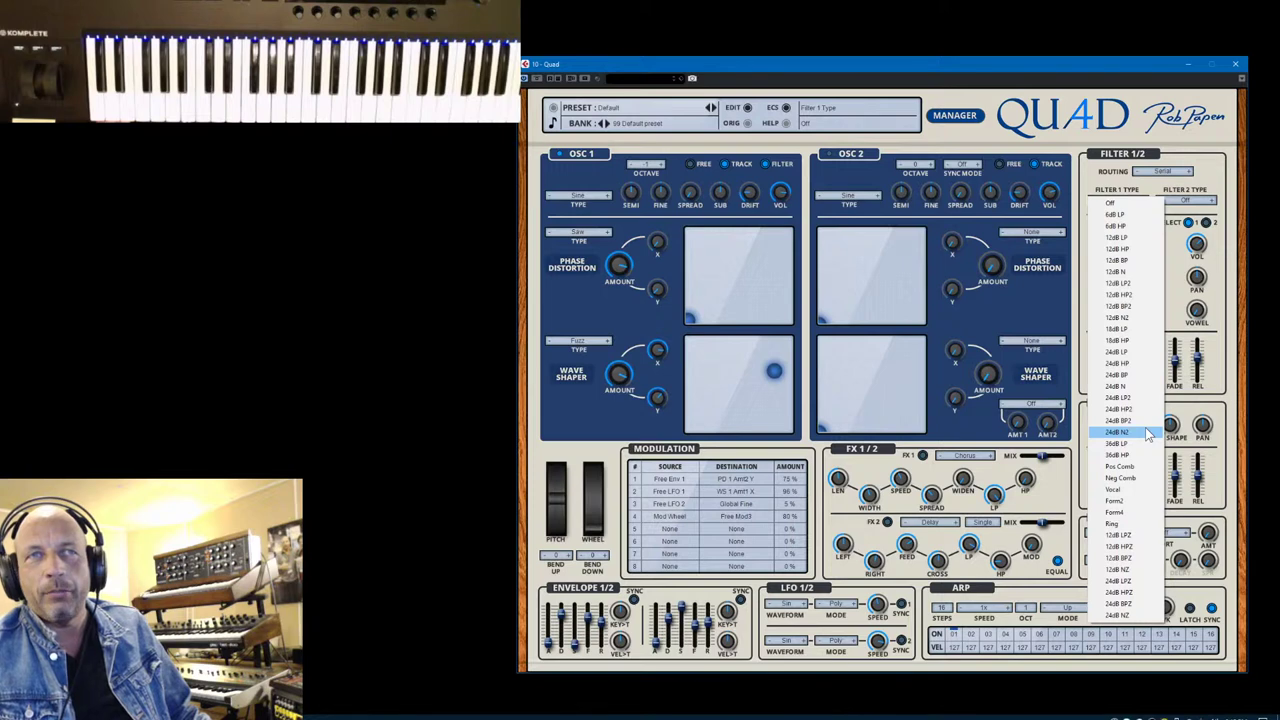
{"action": "left_click", "coordinate": [1120, 397]}
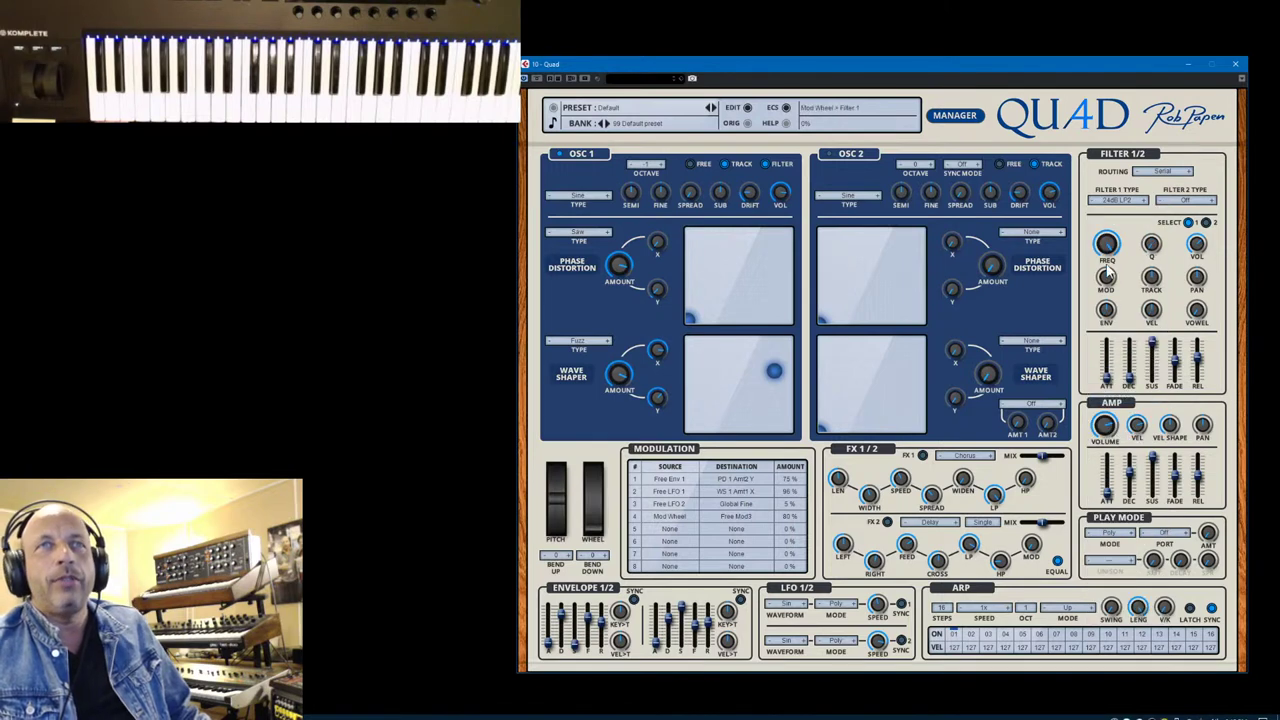
{"action": "left_click_drag", "start_coordinate": [1108, 243], "coordinate": [1114, 260]}
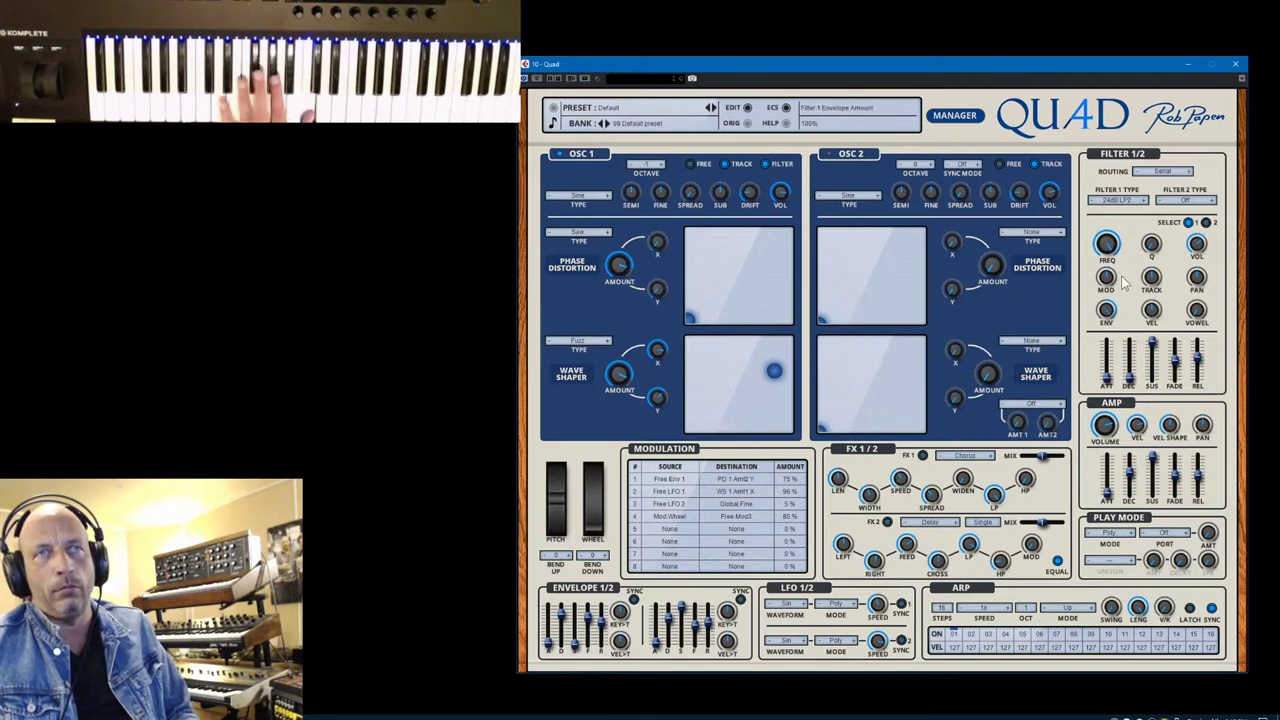
{"action": "left_click_drag", "start_coordinate": [1131, 380], "coordinate": [1150, 343]}
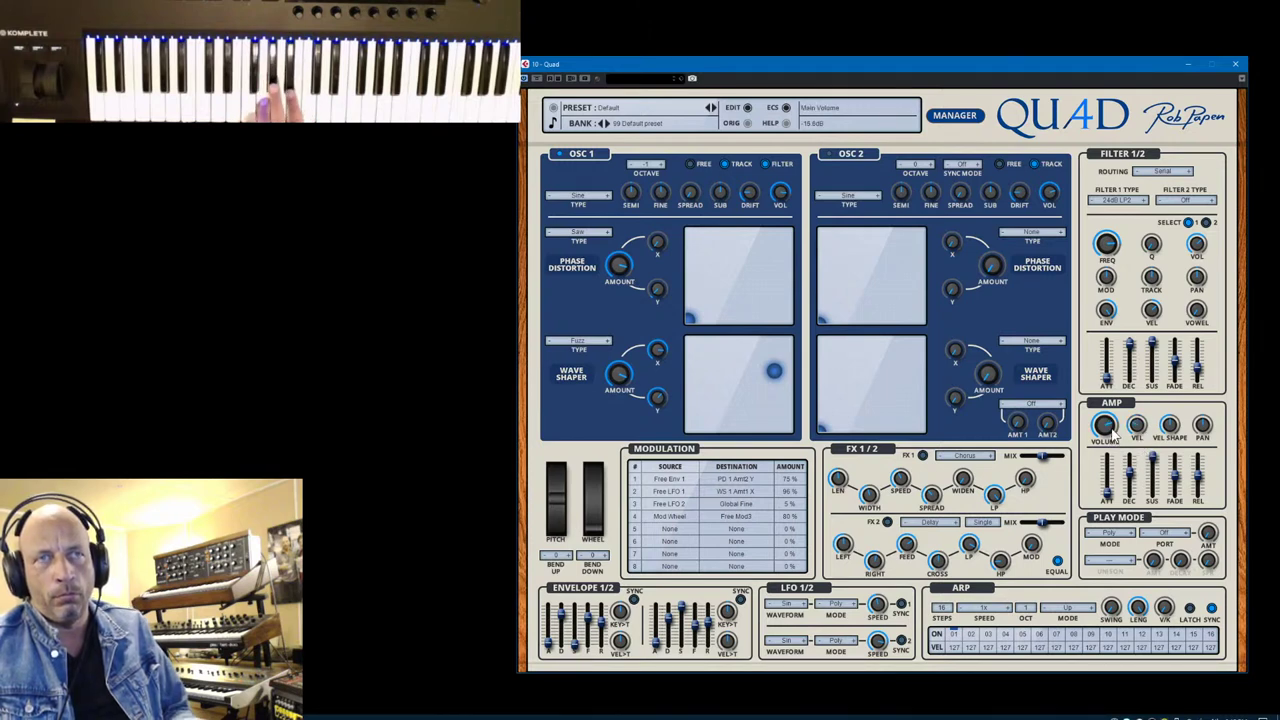
Set Free Envelope 1's decay to about 5.2 sec and enable the FX 2 delay with a lower mix.
{"action": "mouse_move", "coordinate": [566, 628]}
{"action": "left_mouse_down"}
{"action": "mouse_move", "coordinate": [566, 614]}
{"action": "mouse_move", "coordinate": [565, 640]}
{"action": "left_mouse_up"}
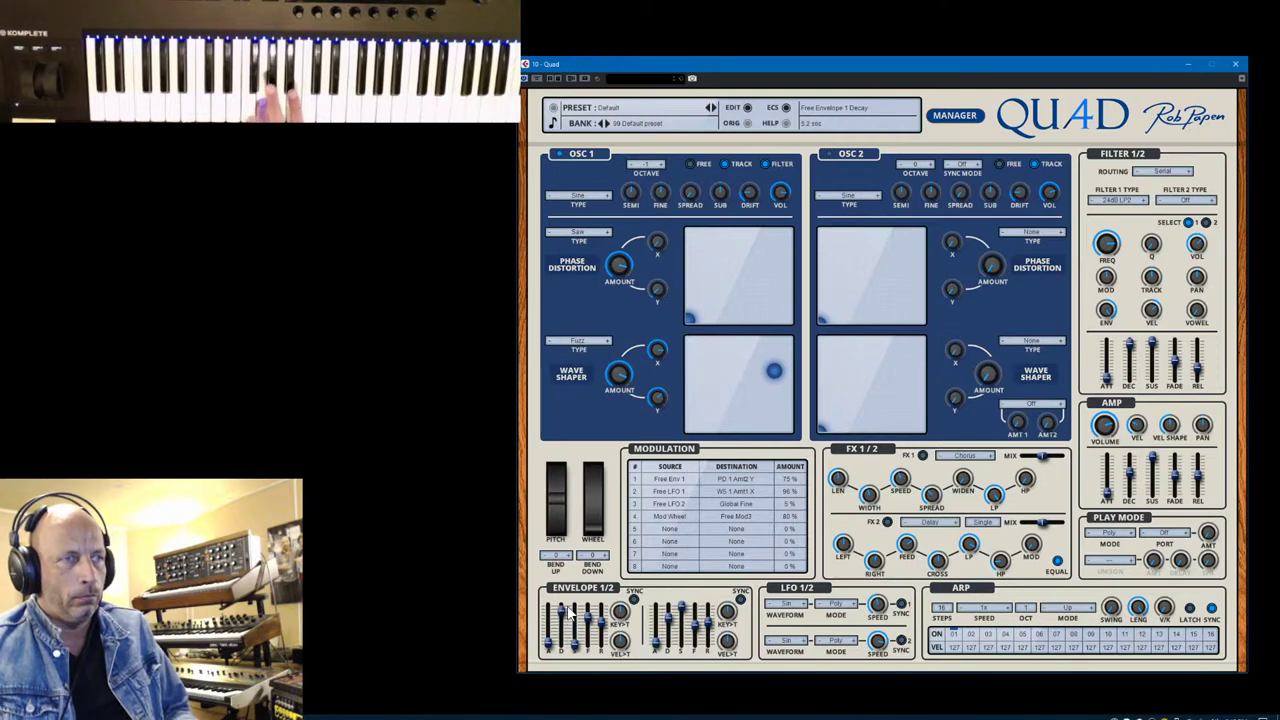
{"action": "scroll", "coordinate": [567, 617], "scroll_direction": "up", "scroll_amount": 1}
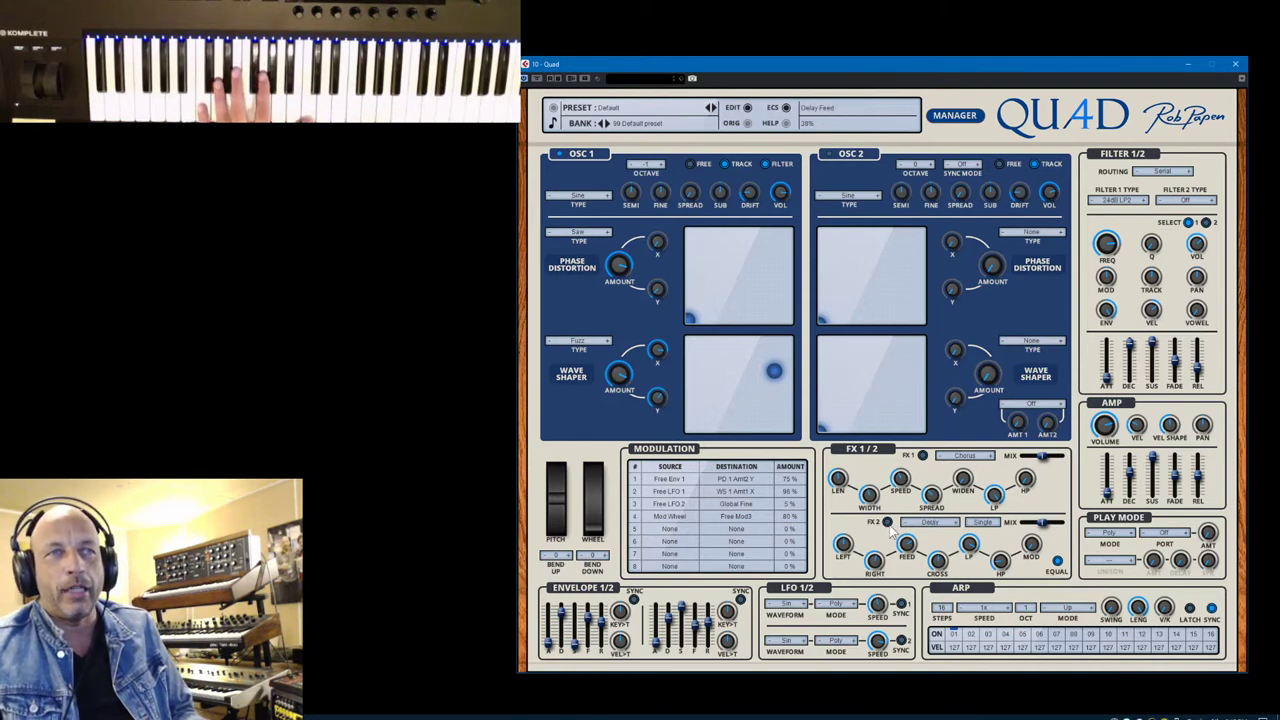
{"action": "left_click_drag", "start_coordinate": [1044, 530], "coordinate": [1027, 532]}
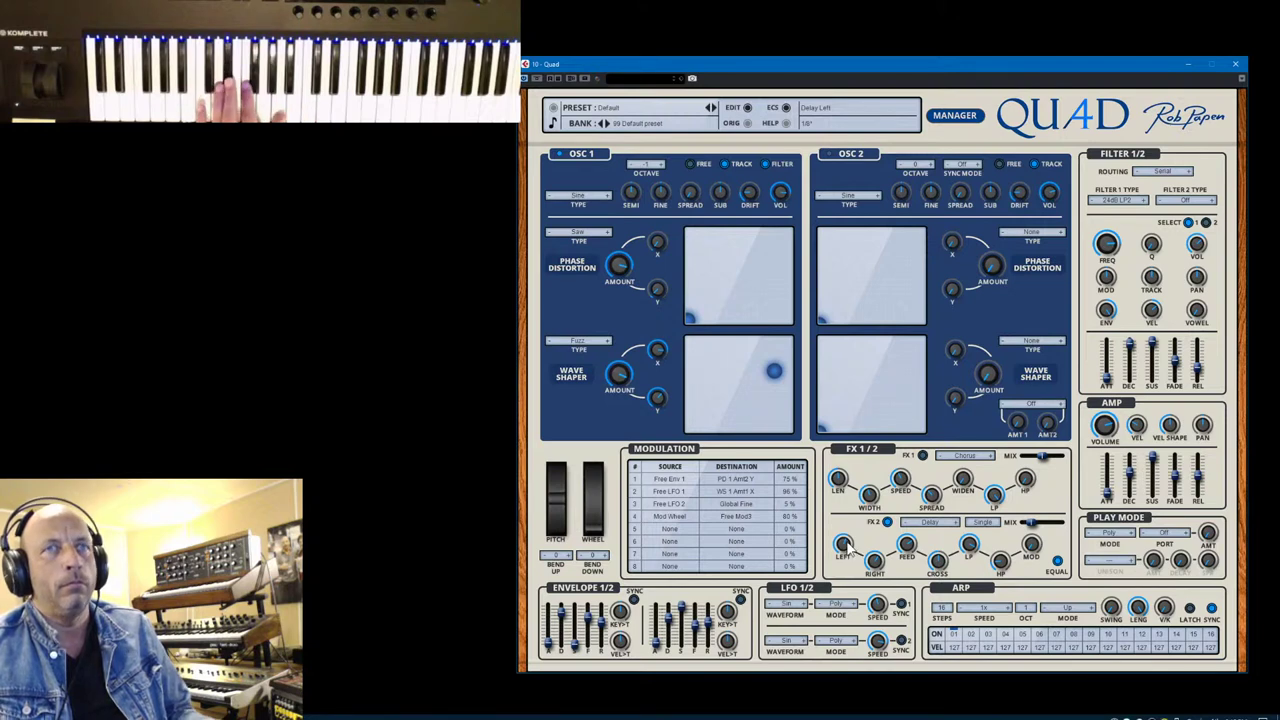
Switch the play mode to Legato and set the amp envelope's release to about 49 ms.
{"action": "left_click", "coordinate": [1114, 541]}
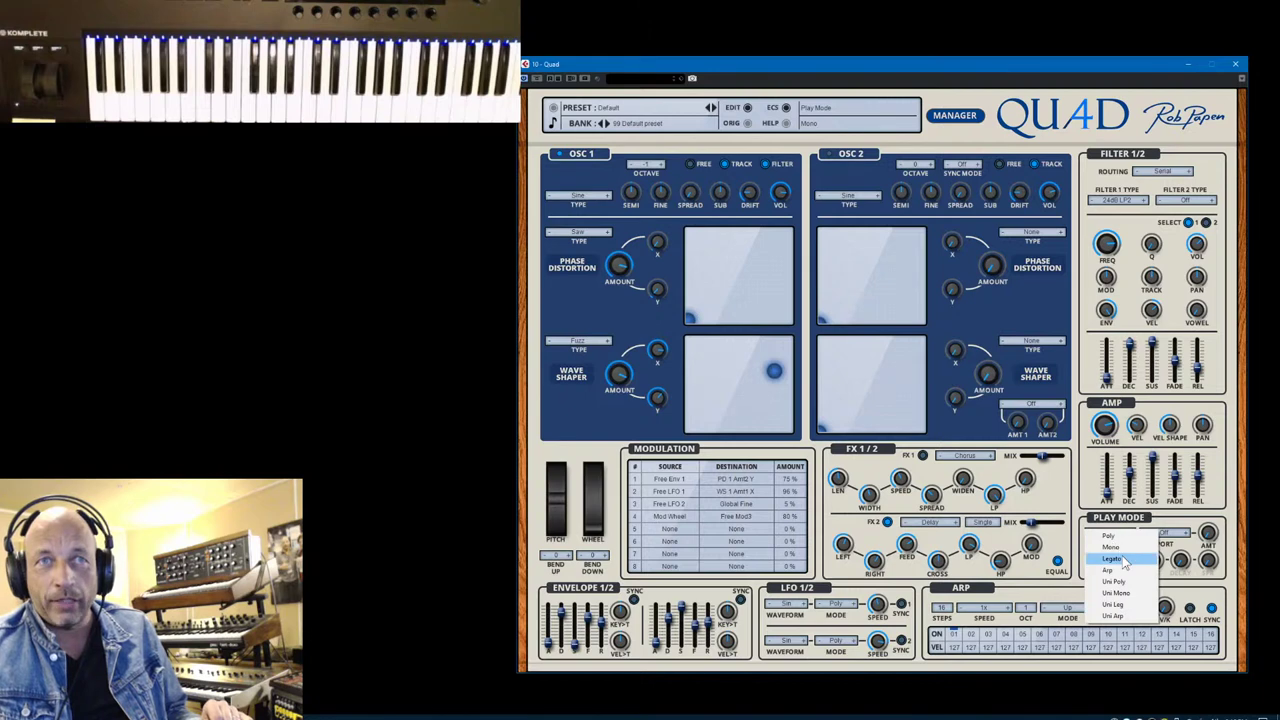
{"action": "left_click", "coordinate": [1125, 560]}
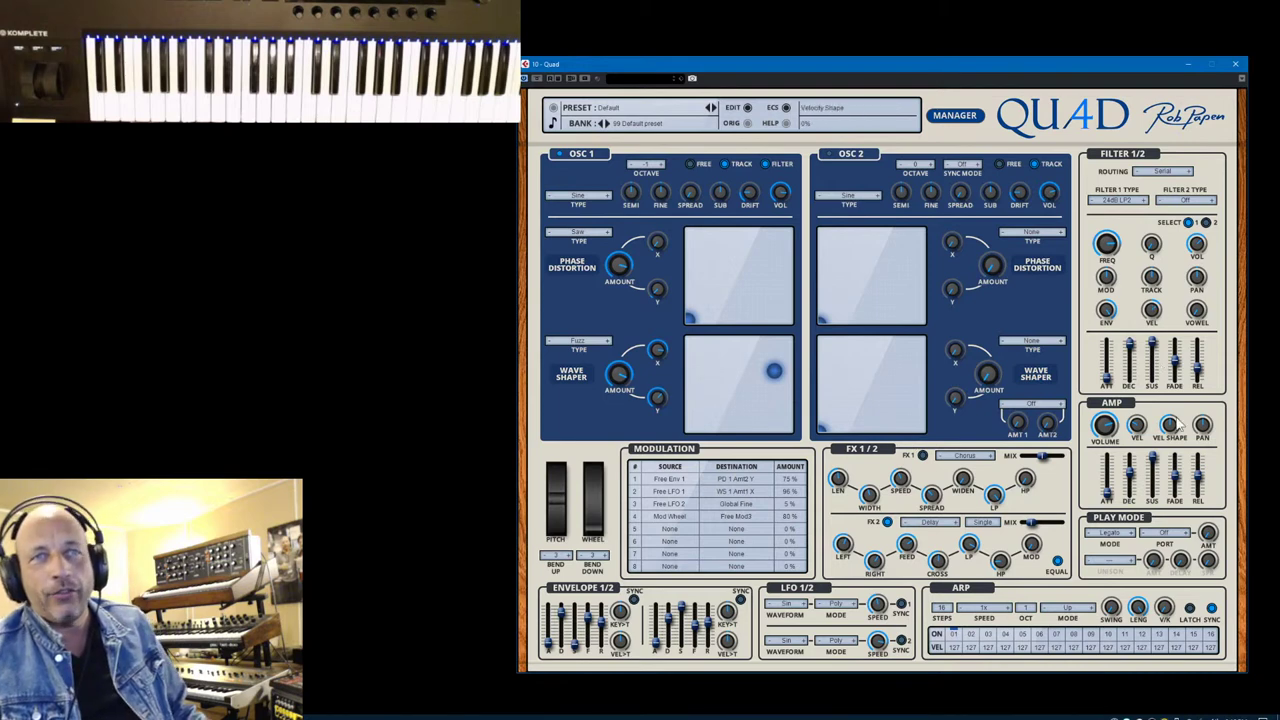
{"action": "left_click_drag", "start_coordinate": [1203, 483], "coordinate": [1205, 490]}
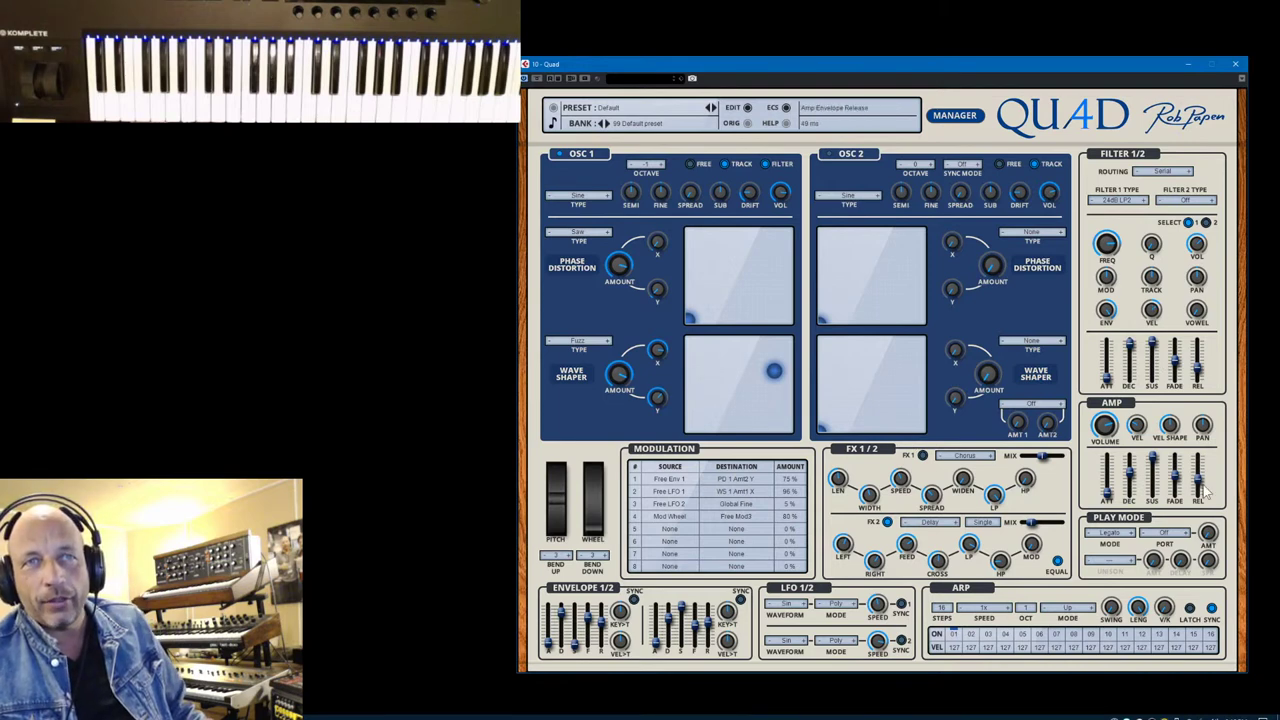
Set the portamento to H Rate and raise its amount.
{"action": "left_click", "coordinate": [1180, 533]}
{"action": "left_click", "coordinate": [1162, 571]}
{"action": "left_click_drag", "start_coordinate": [1210, 540], "coordinate": [1218, 510]}
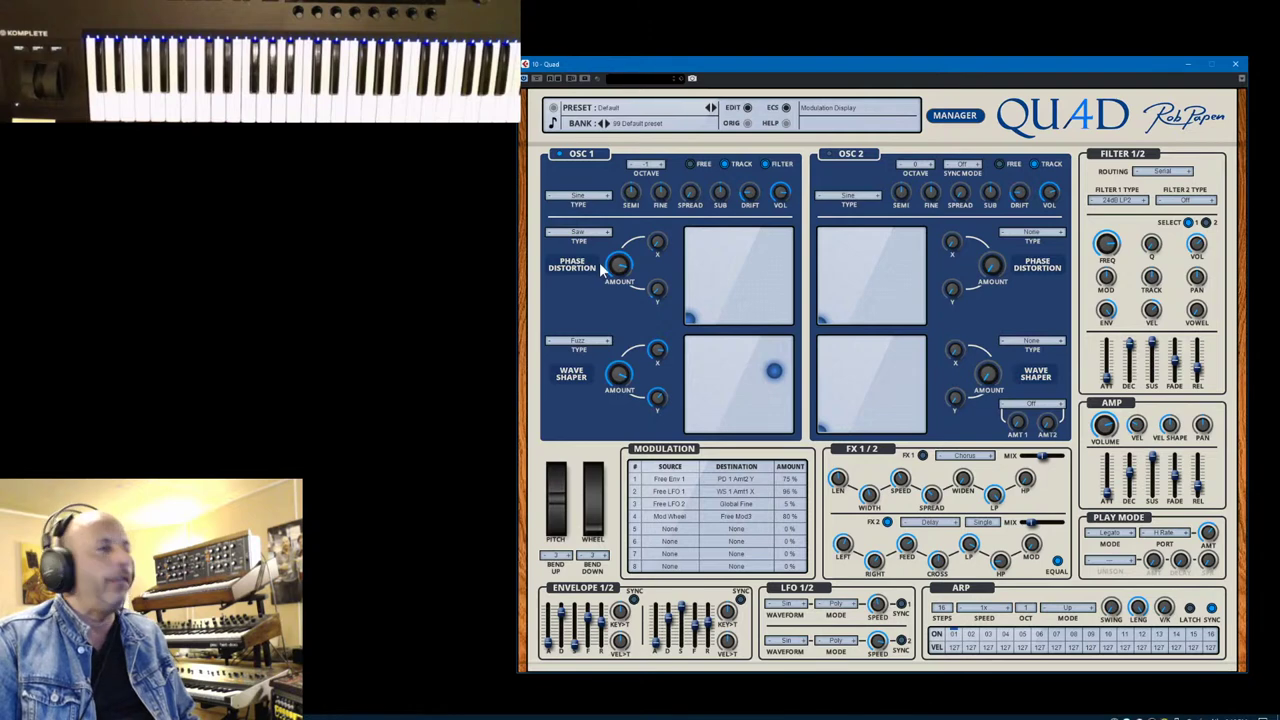
Save the preset in the bank folder 02 Synth sounds 01 under the name April Session Lead.
{"action": "left_click", "coordinate": [621, 113]}
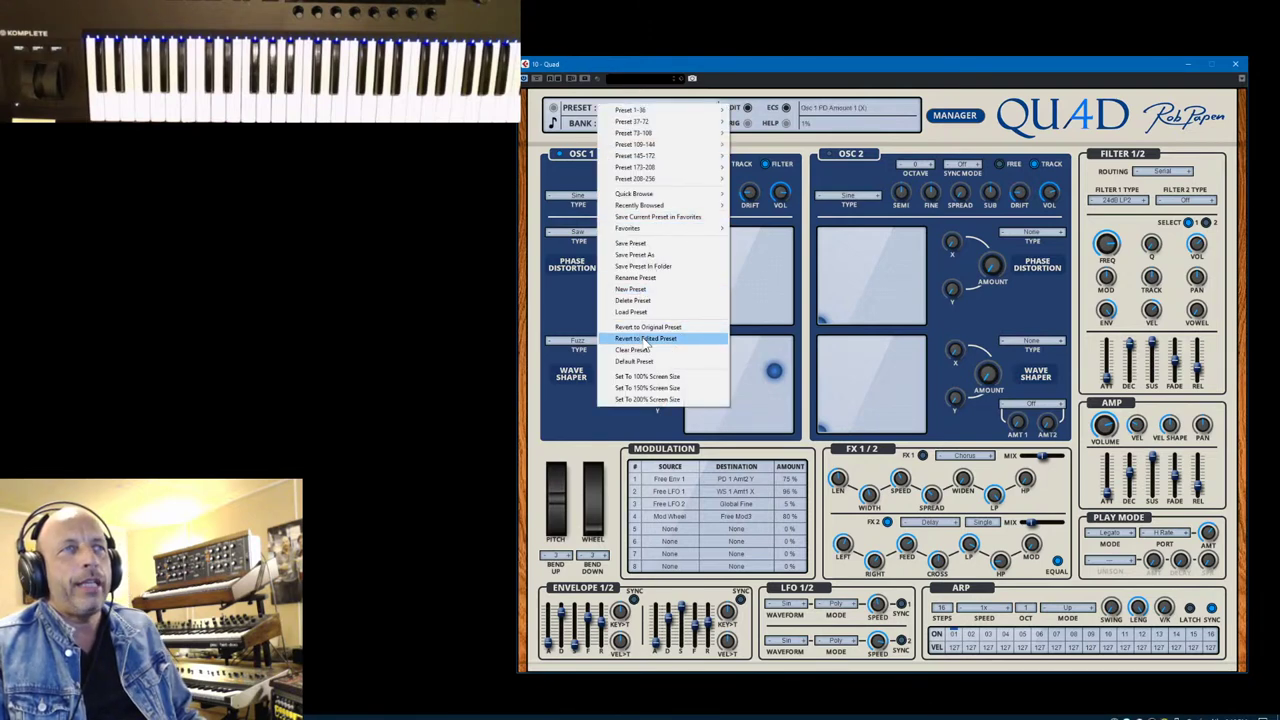
{"action": "left_click", "coordinate": [636, 266]}
{"action": "left_click_drag", "start_coordinate": [463, 278], "coordinate": [947, 238]}
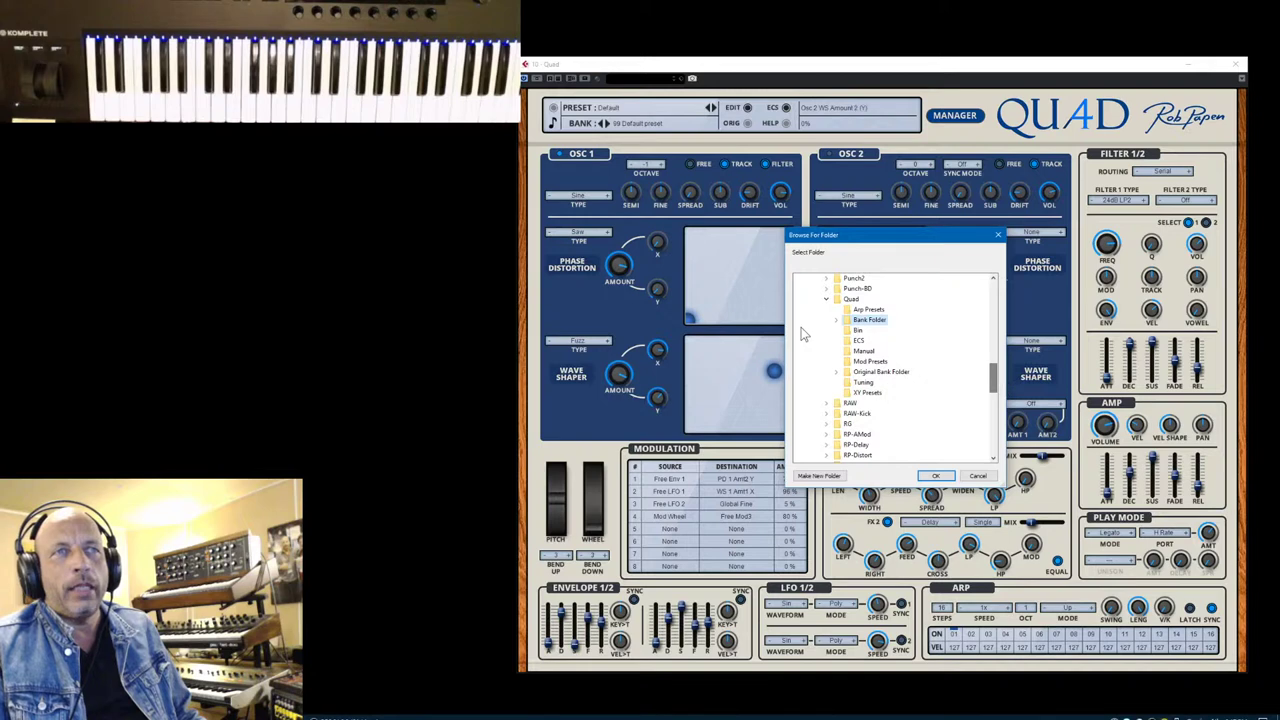
{"action": "left_click", "coordinate": [837, 320]}
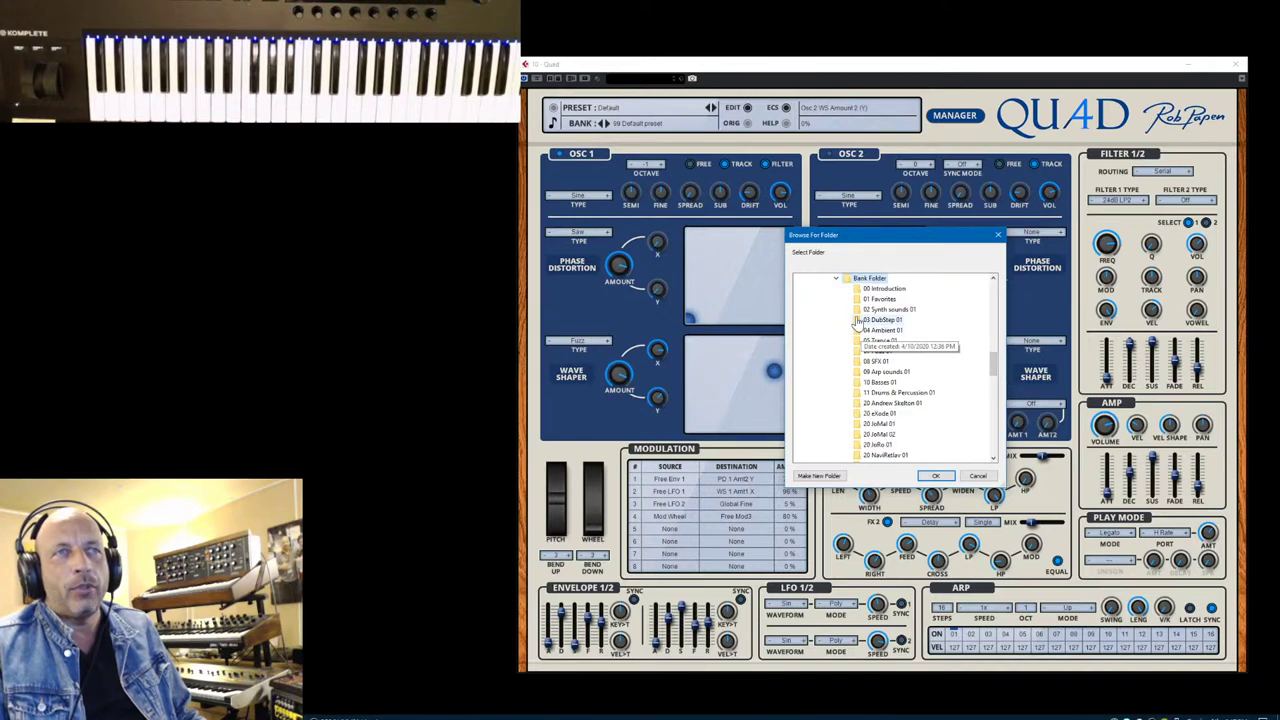
{"action": "left_click", "coordinate": [887, 309]}
{"action": "left_click", "coordinate": [935, 476]}
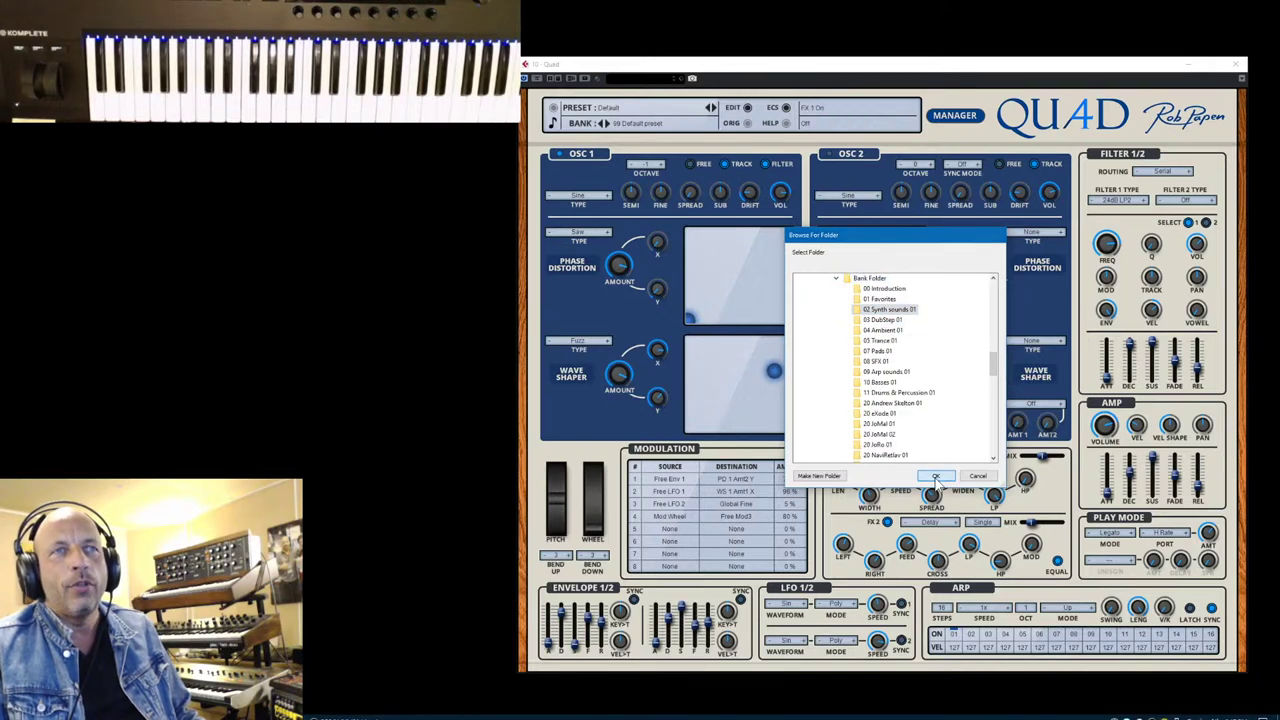
{"action": "left_click_drag", "start_coordinate": [418, 332], "coordinate": [930, 308]}
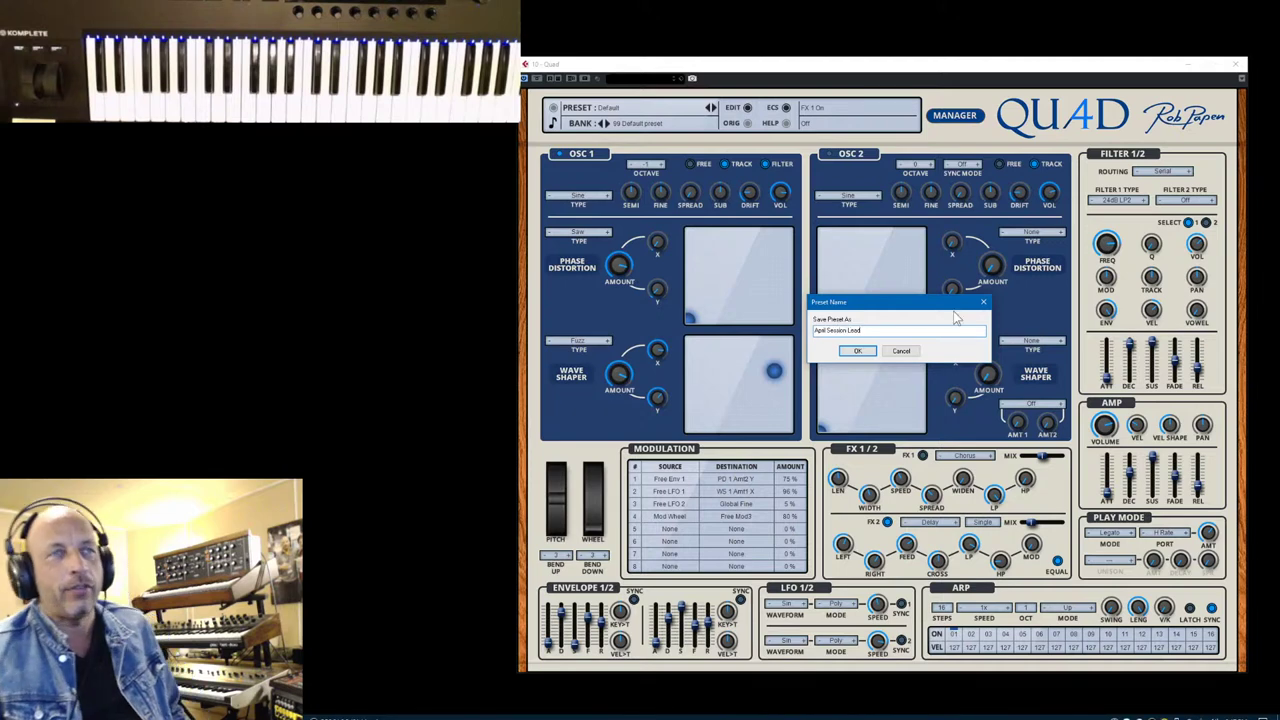
{"action": "left_click", "coordinate": [857, 350]}
Tag the April Session Lead preset as Lead, Bright, FX, Mod Wheel Timbre Change and Legato Mode, and return to the synth view.
{"action": "left_click", "coordinate": [954, 117]}
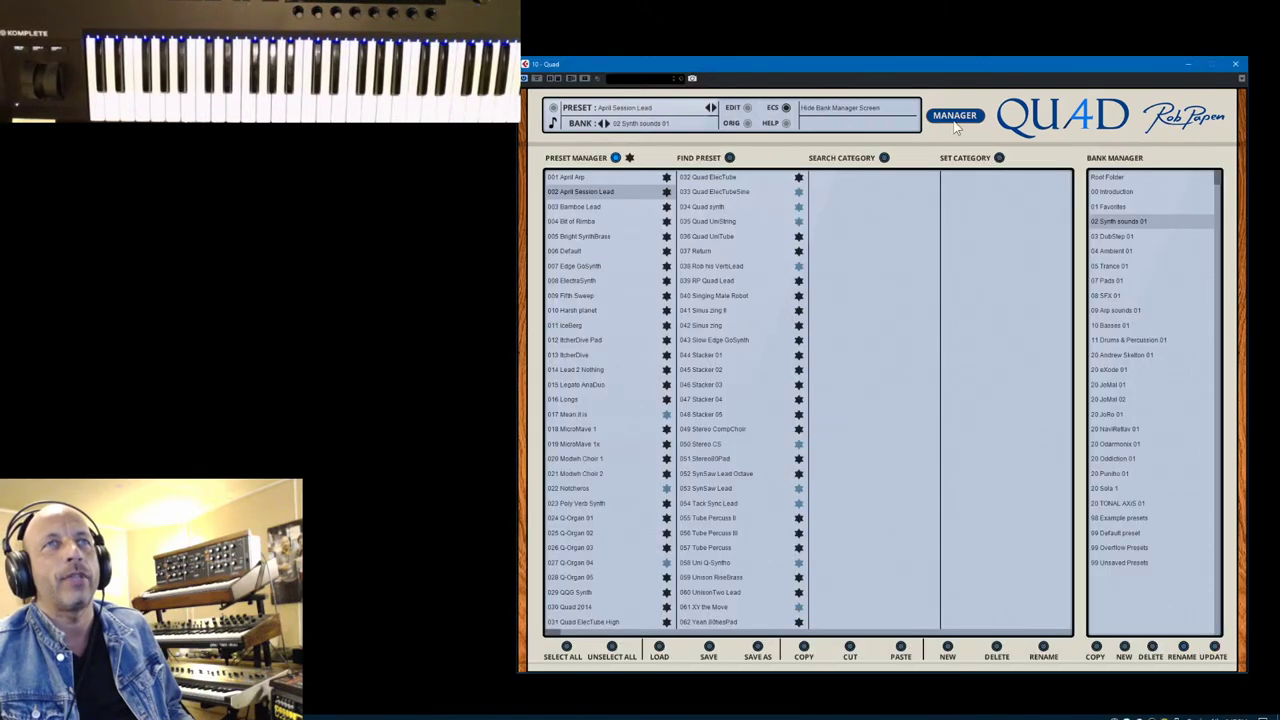
{"action": "left_click", "coordinate": [999, 158]}
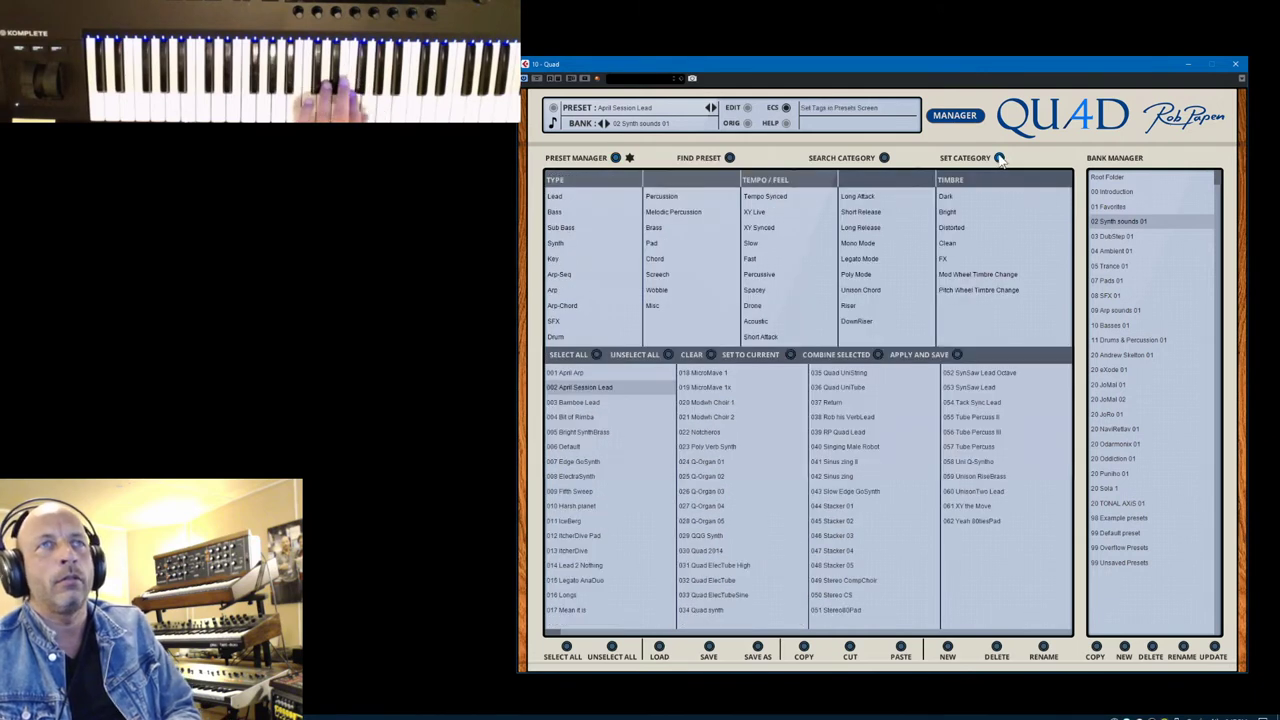
{"action": "left_click", "coordinate": [550, 197]}
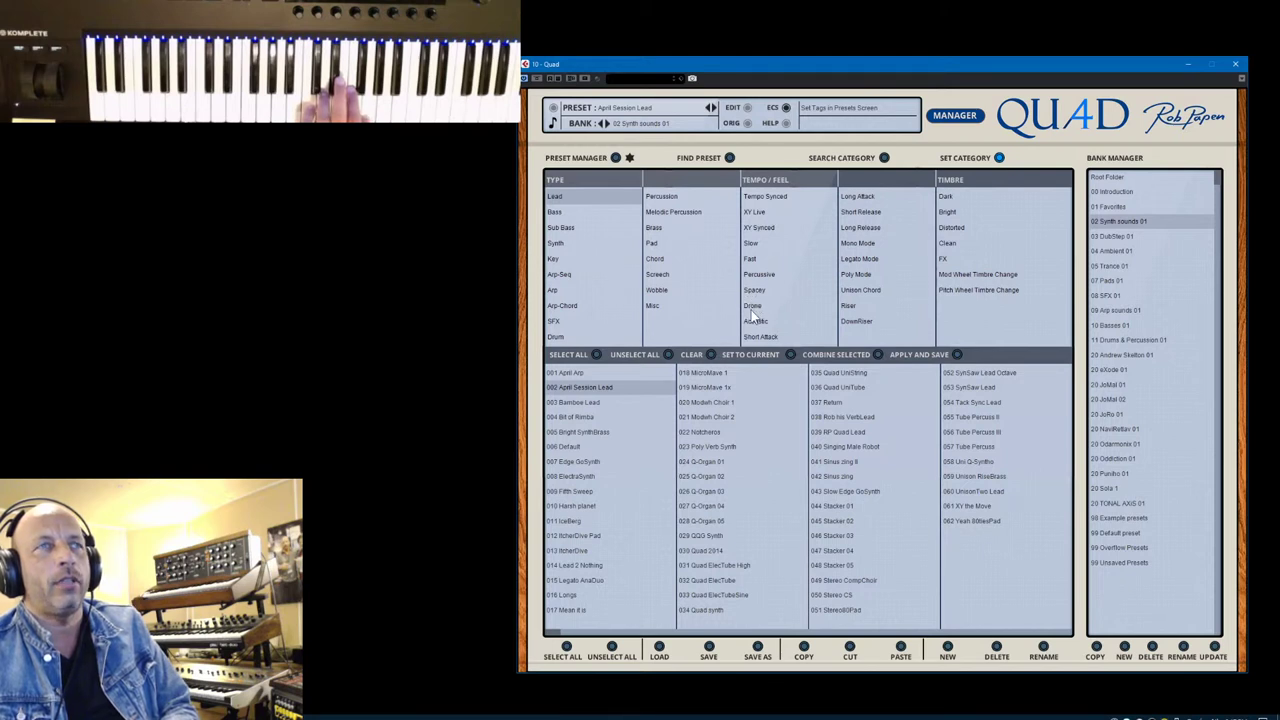
{"action": "left_click", "coordinate": [955, 213]}
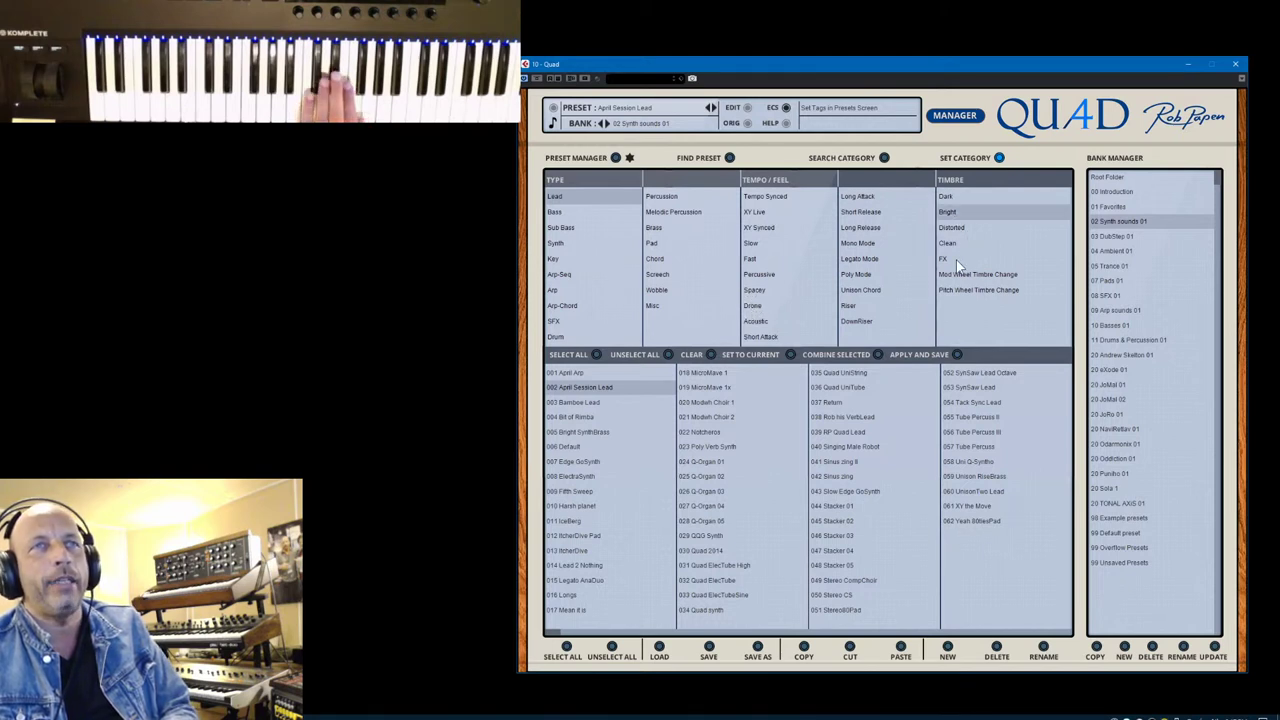
{"action": "left_click", "coordinate": [956, 260]}
{"action": "left_click", "coordinate": [959, 278]}
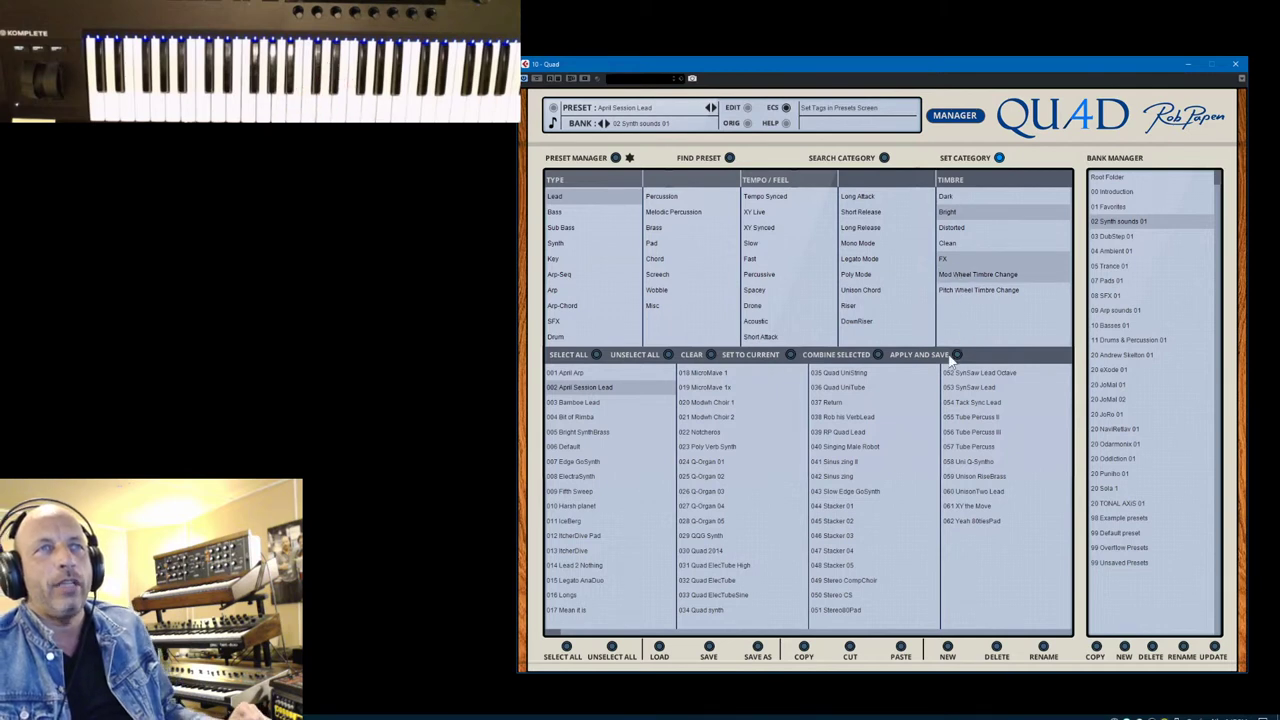
{"action": "left_click", "coordinate": [848, 259]}
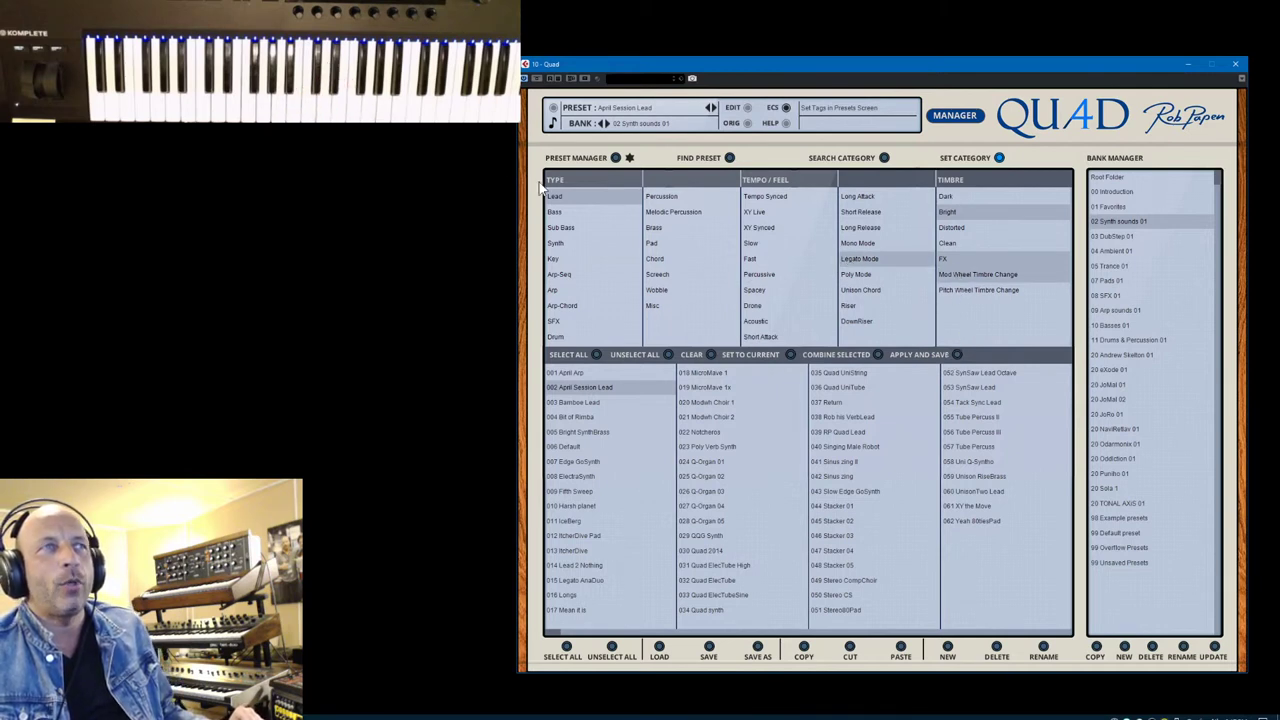
{"action": "left_click", "coordinate": [953, 120]}
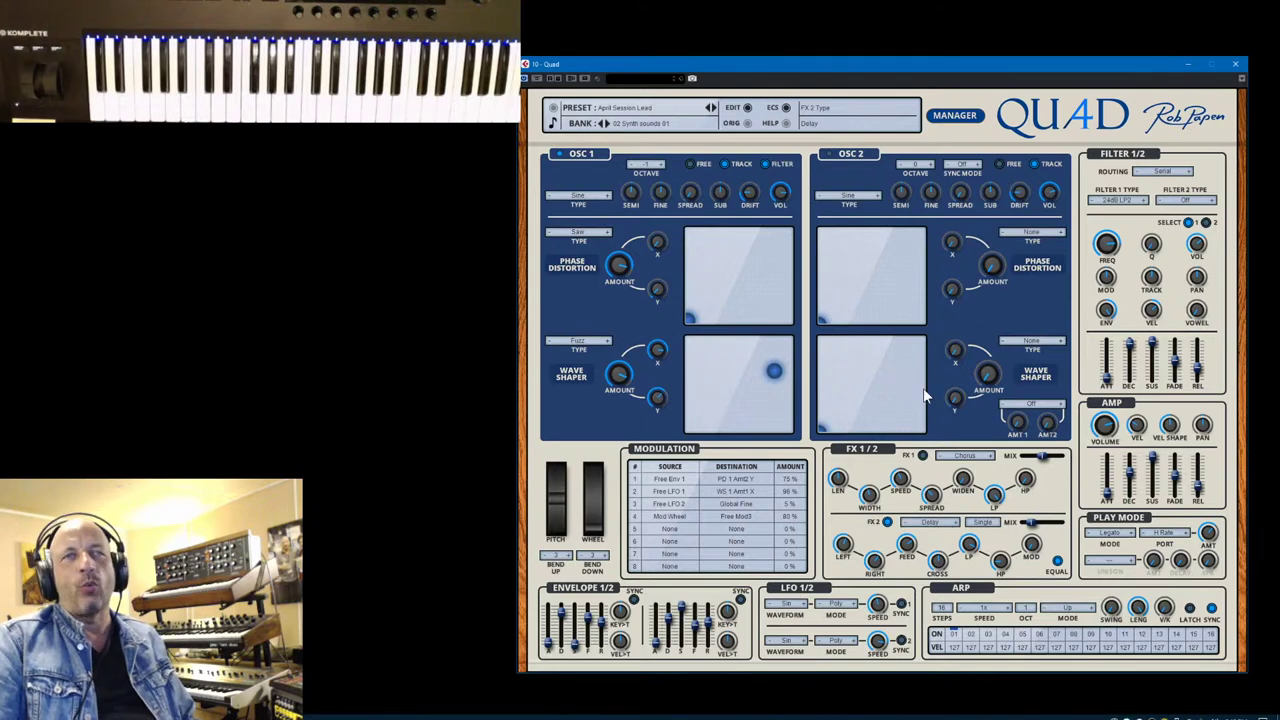
Load the preset Nepap SpaceTrumpet from the bank 04 Ambient 01 and show its synth settings.
{"action": "left_click", "coordinate": [953, 116]}
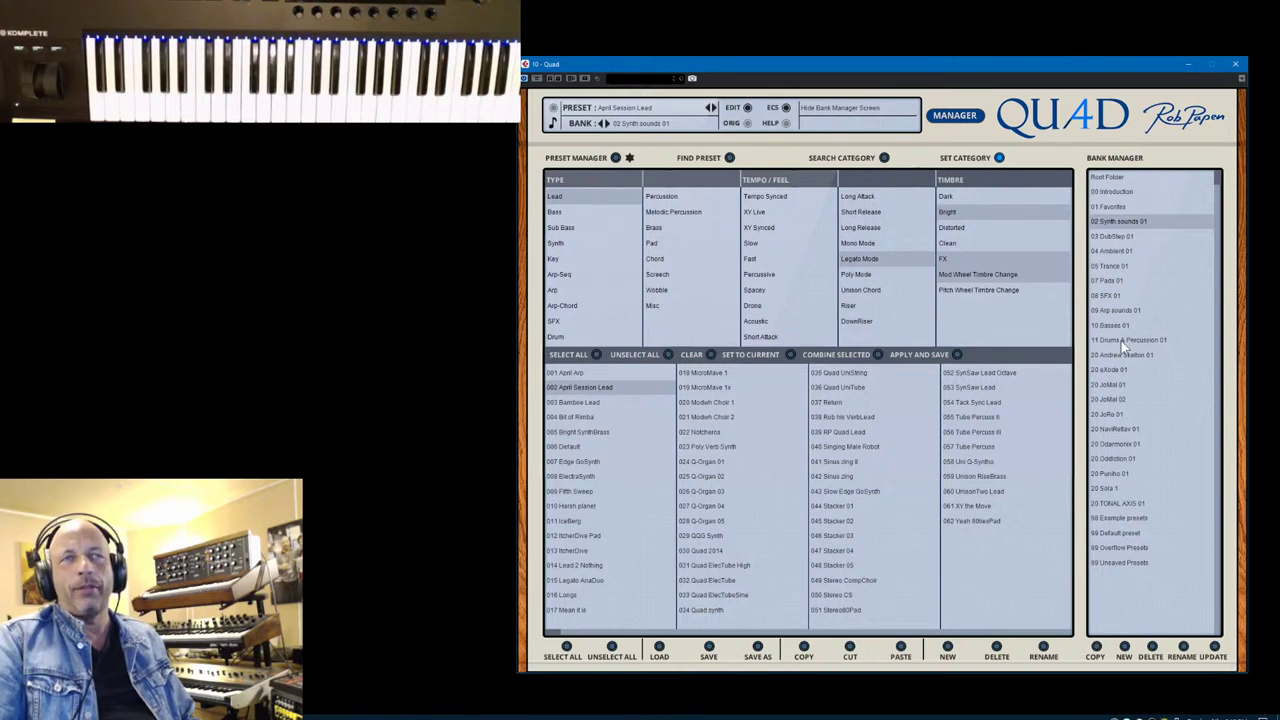
{"action": "left_click", "coordinate": [1111, 251]}
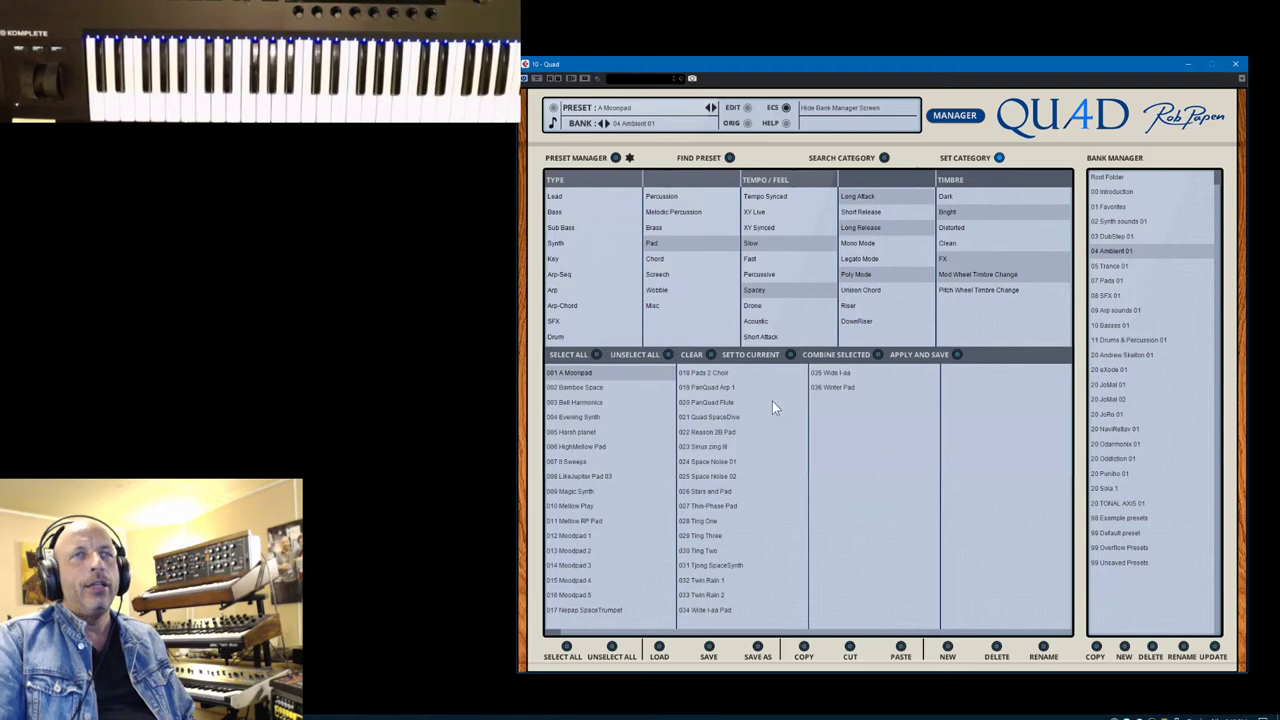
{"action": "left_click", "coordinate": [598, 609]}
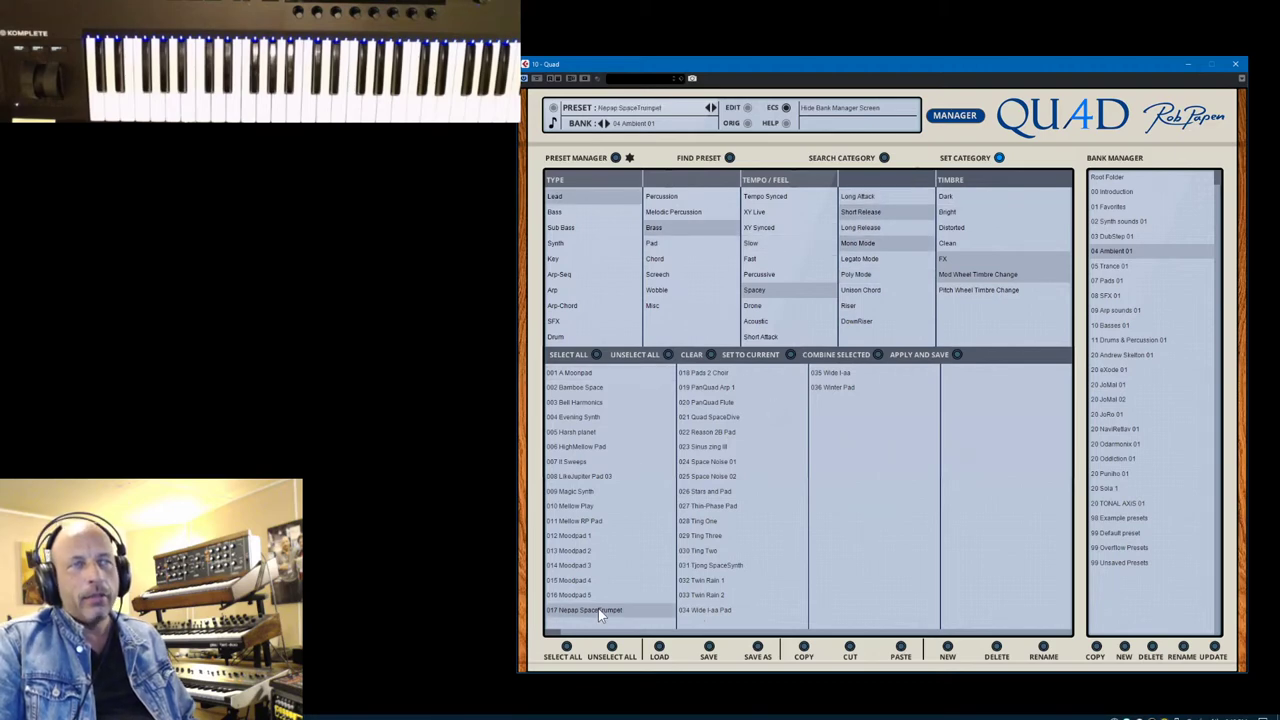
{"action": "left_click", "coordinate": [965, 117]}
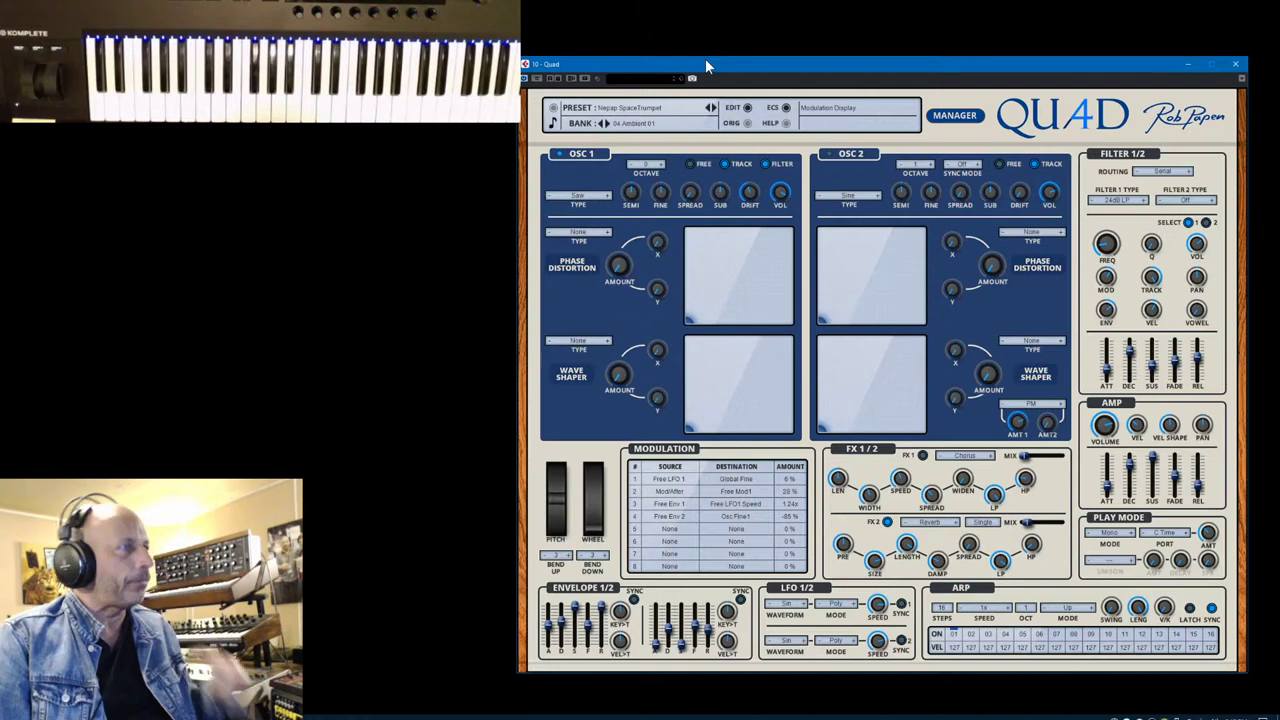
Load the Default preset from the bank 99 Default preset and return to the synth view.
{"action": "left_click", "coordinate": [955, 116]}
{"action": "left_click", "coordinate": [1110, 532]}
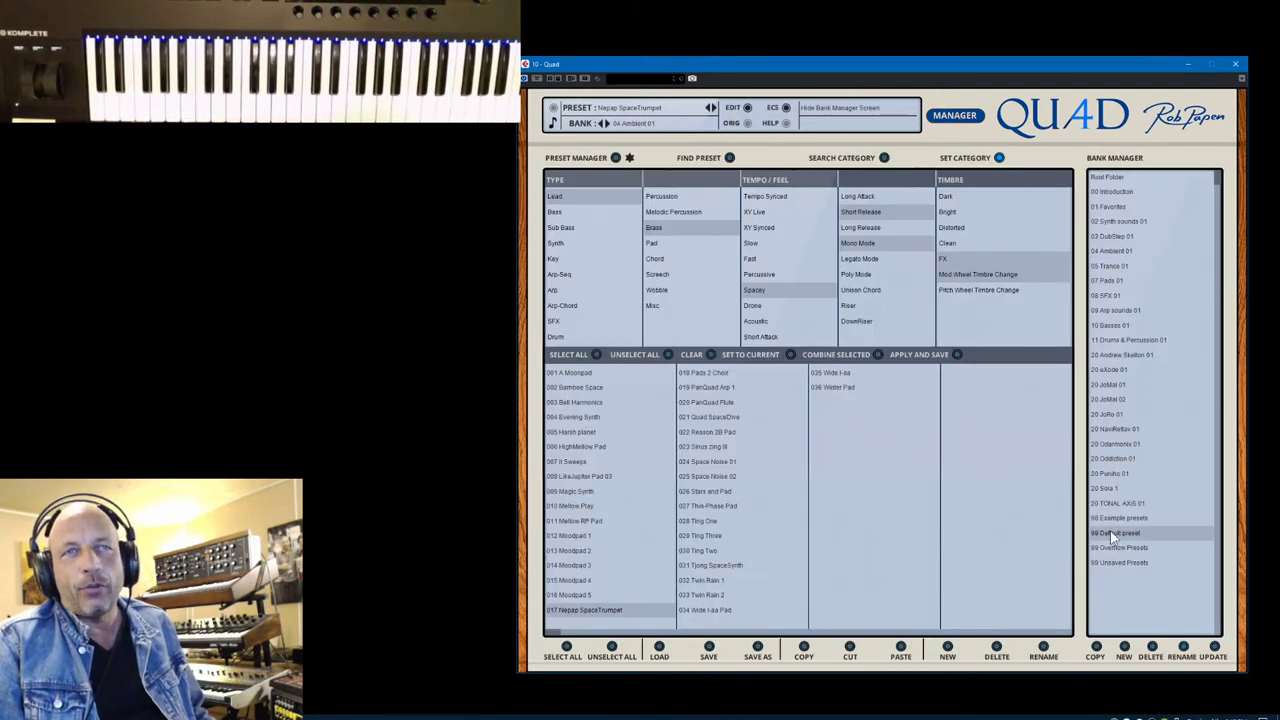
{"action": "left_click", "coordinate": [953, 116]}
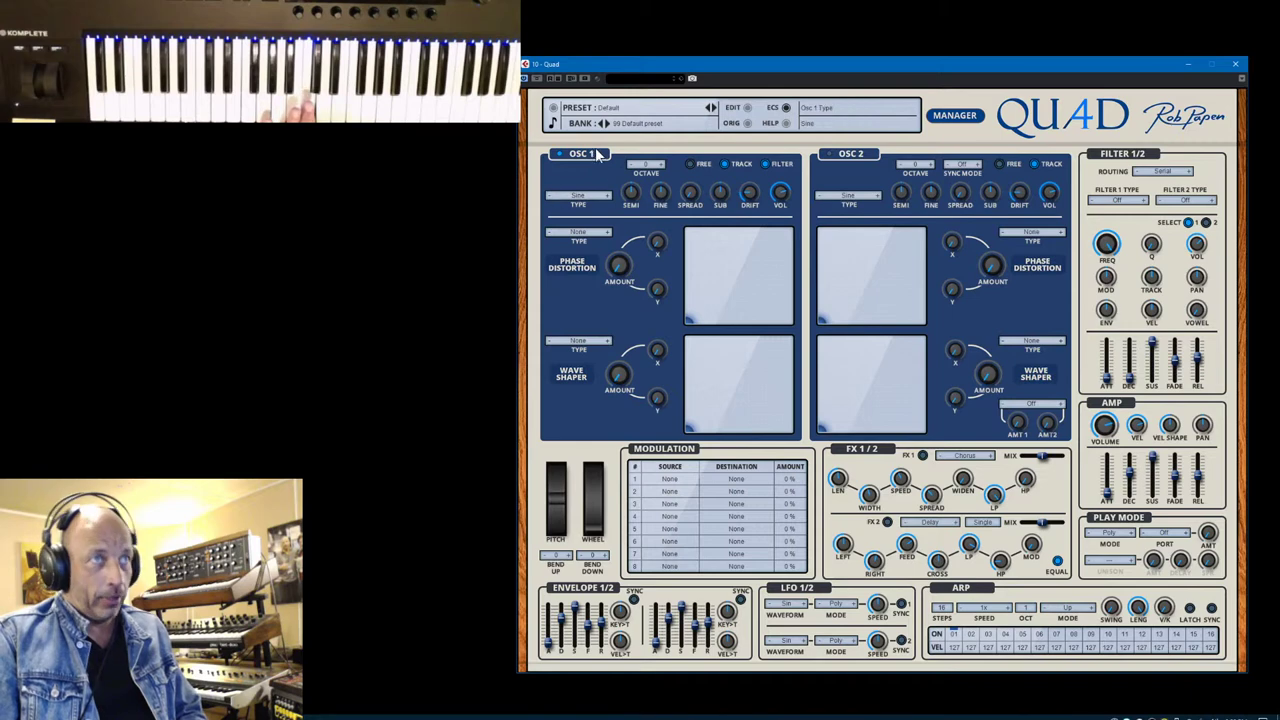
Set OSC 1's phase distortion to Fold, raise its amount and move its XY point toward the pad's lower left.
{"action": "left_click", "coordinate": [589, 236]}
{"action": "left_click", "coordinate": [580, 305]}
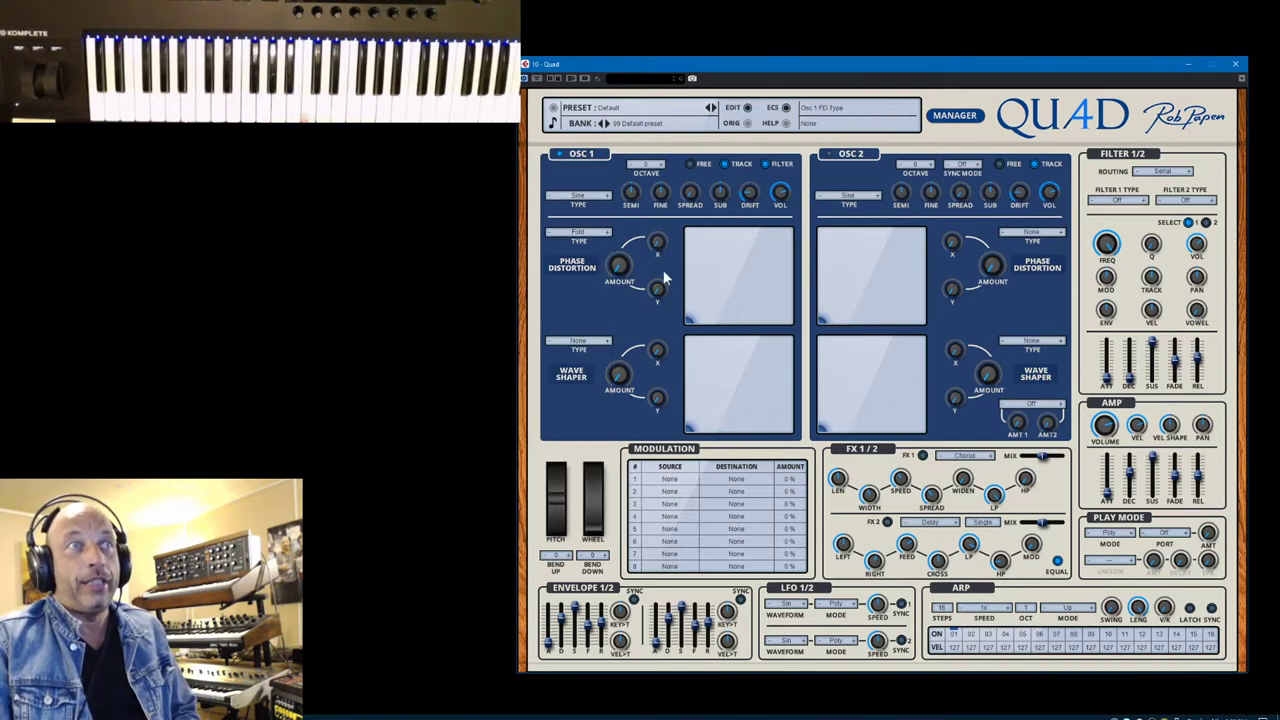
{"action": "left_click_drag", "start_coordinate": [693, 305], "coordinate": [723, 298]}
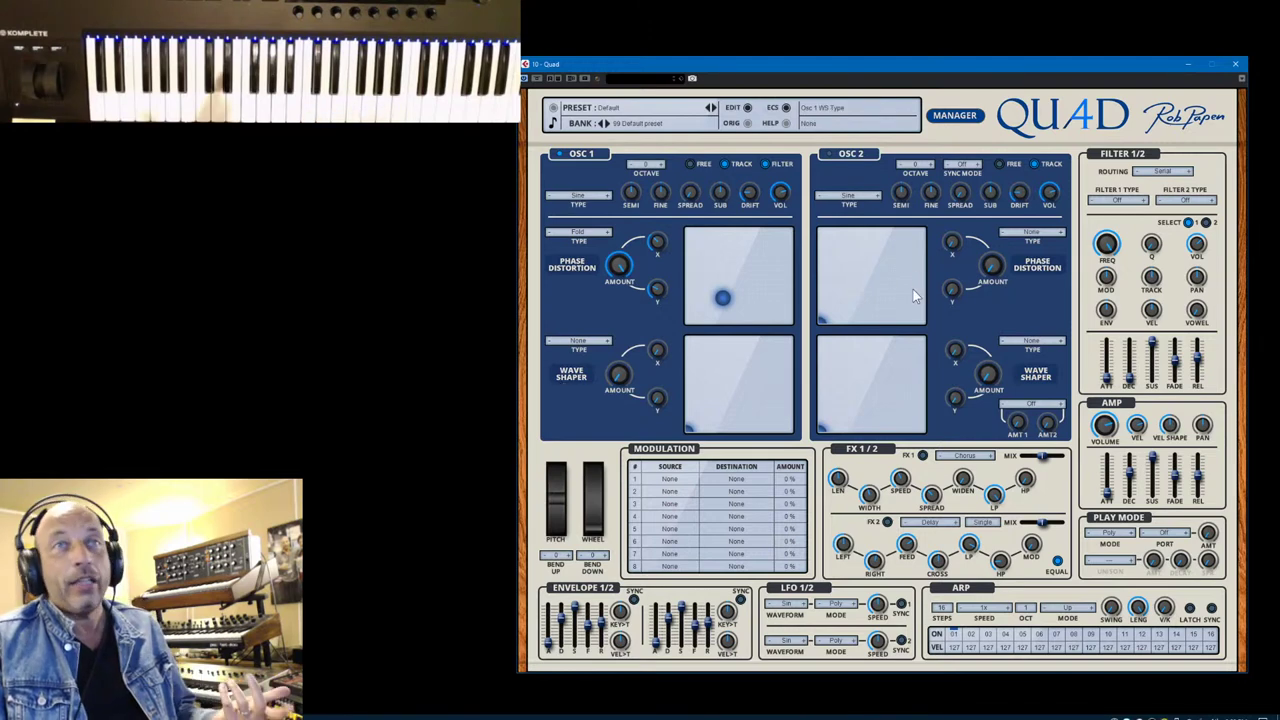
Set the oscillator modulation mode to FM1, switch off OSC 1's filter output and turn on OSC 2.
{"action": "left_click", "coordinate": [1031, 404]}
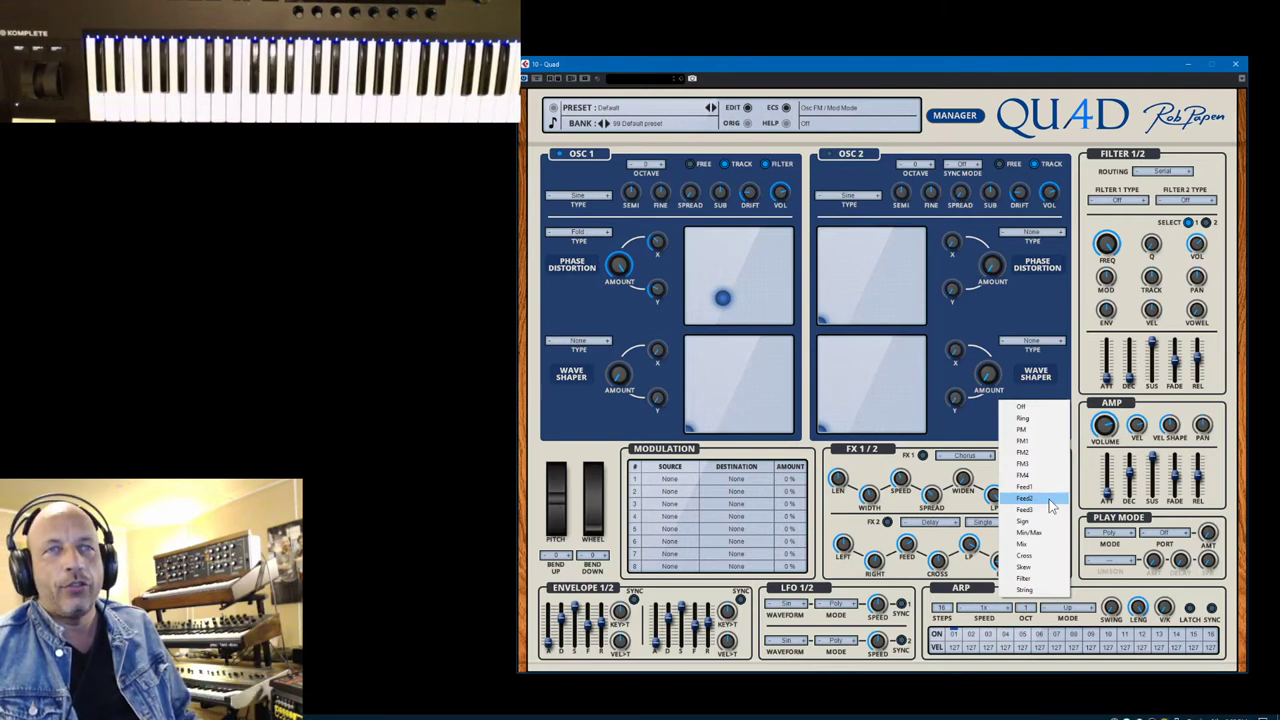
{"action": "left_click", "coordinate": [1031, 442]}
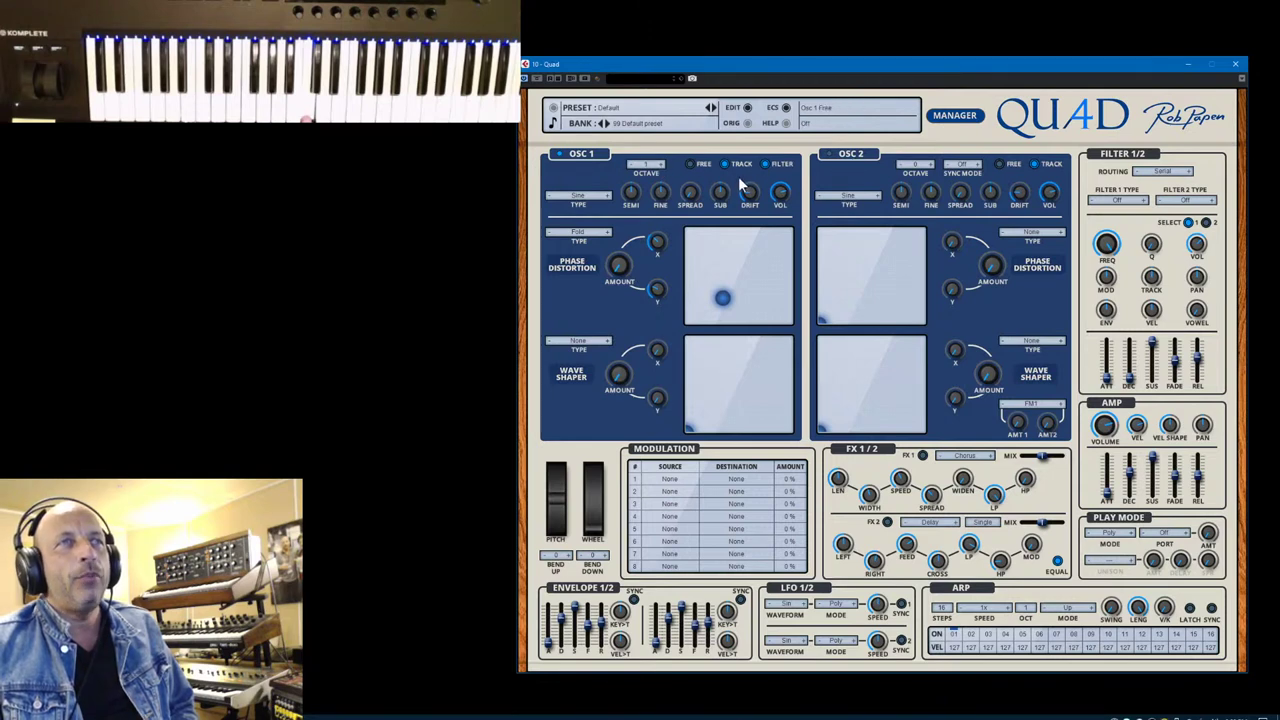
{"action": "left_click", "coordinate": [767, 163]}
{"action": "left_click", "coordinate": [828, 152]}
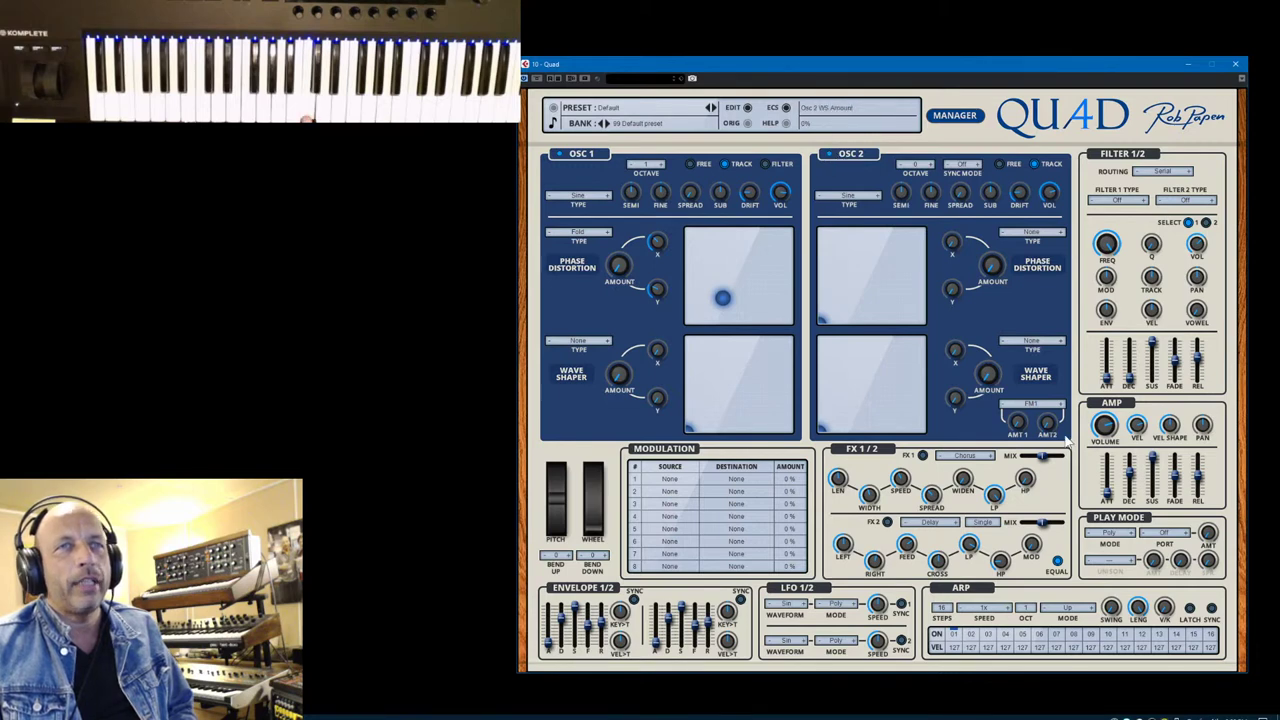
Vary modulation Amount 1 in FM1, switch the mode to PM with Amount 1 at about 49%, and set OSC 1's octave to 0.
{"action": "left_click_drag", "start_coordinate": [1022, 422], "coordinate": [1038, 390]}
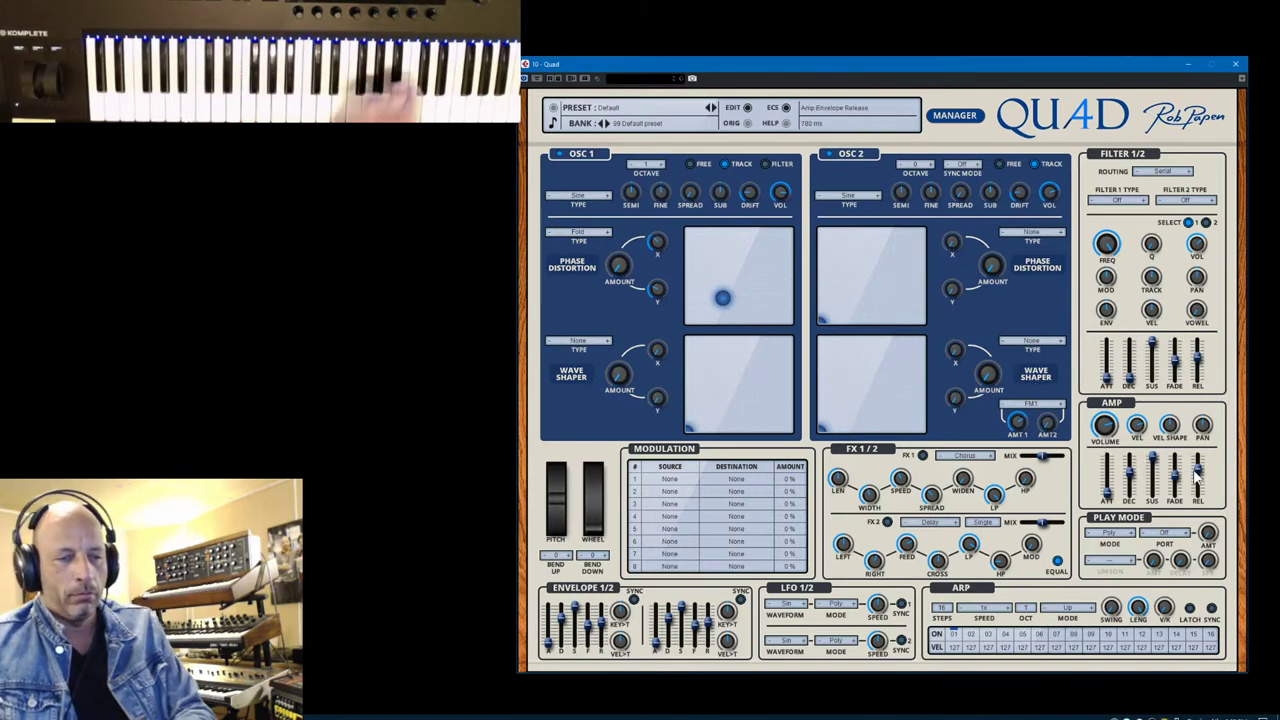
{"action": "left_click_drag", "start_coordinate": [1018, 431], "coordinate": [1024, 441]}
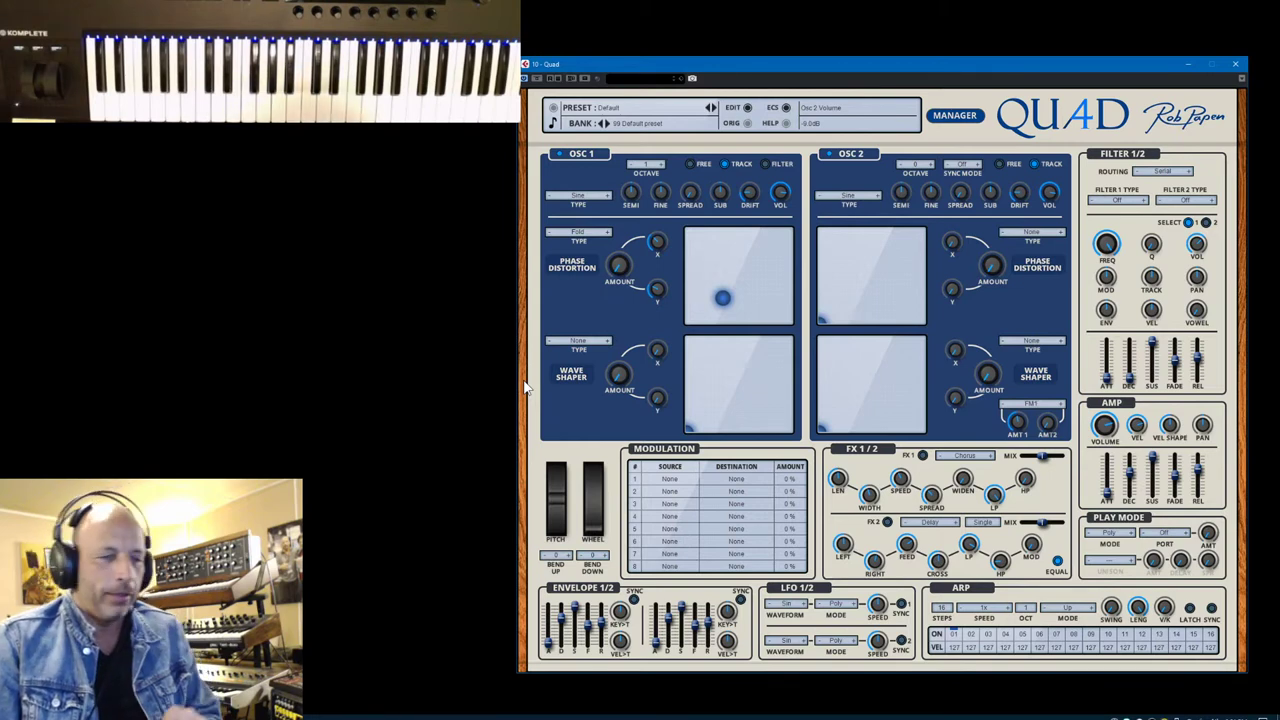
{"action": "left_click", "coordinate": [1061, 406]}
{"action": "left_click", "coordinate": [1007, 406]}
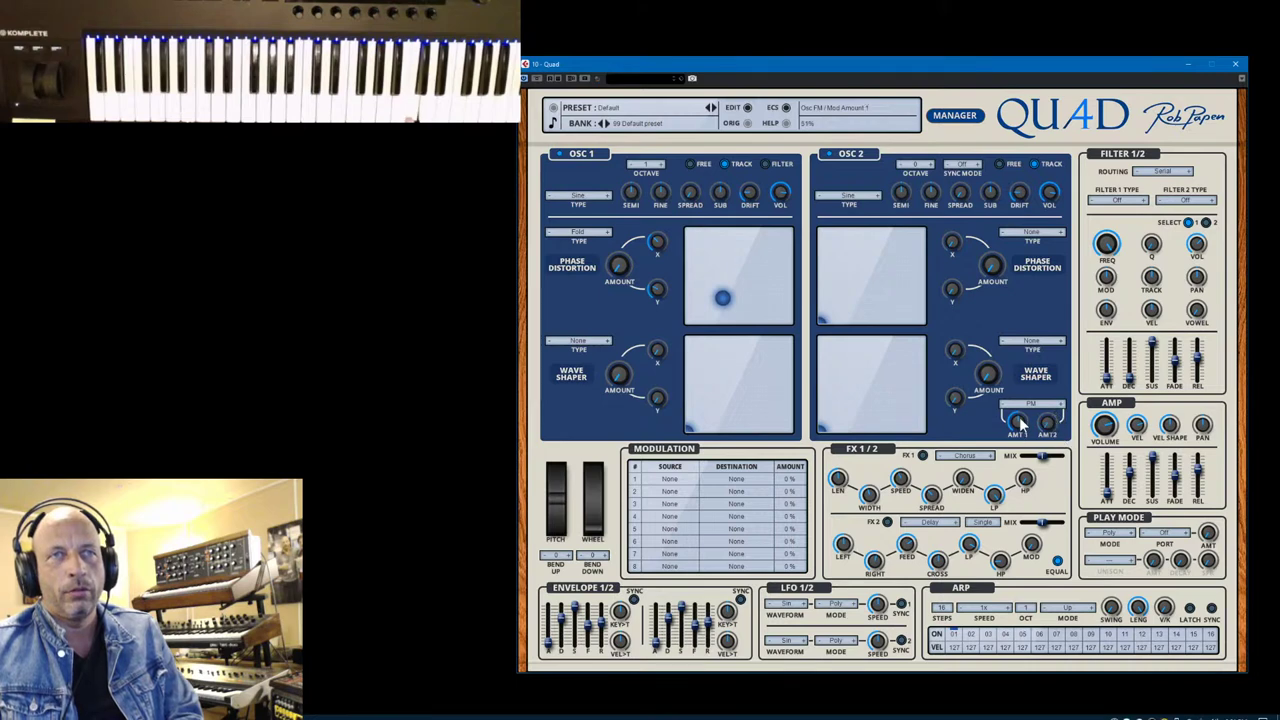
{"action": "left_click_drag", "start_coordinate": [1021, 424], "coordinate": [1024, 438]}
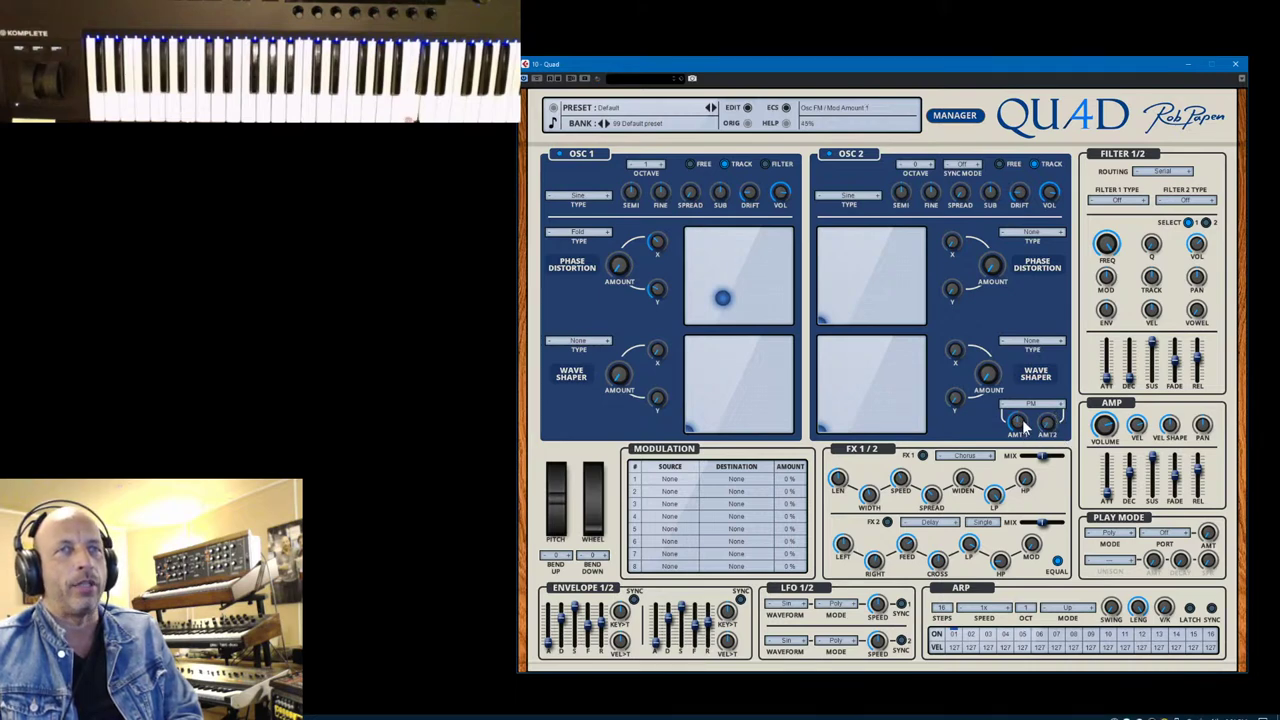
{"action": "left_click", "coordinate": [630, 169]}
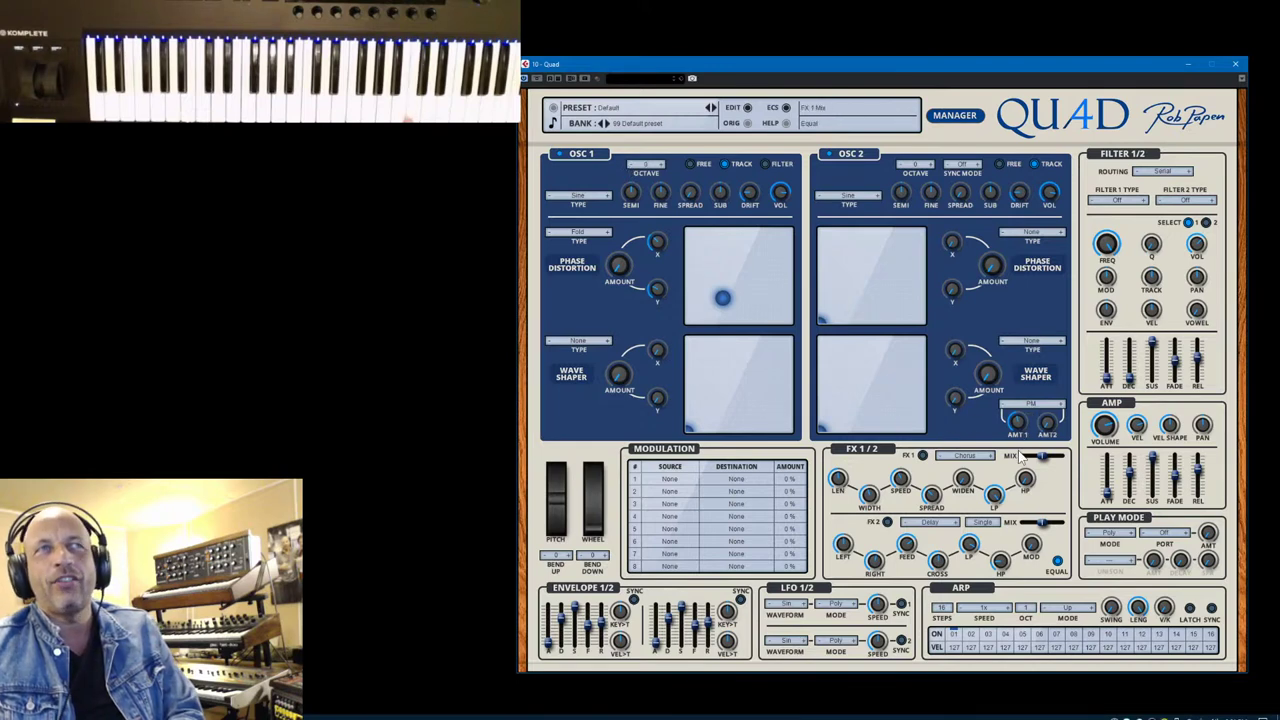
Assign Free Envelope 1 to Osc Volume 1 in the first modulation slot with an amount of 100%.
{"action": "left_click", "coordinate": [664, 482]}
{"action": "mouse_move", "coordinate": [699, 493]}
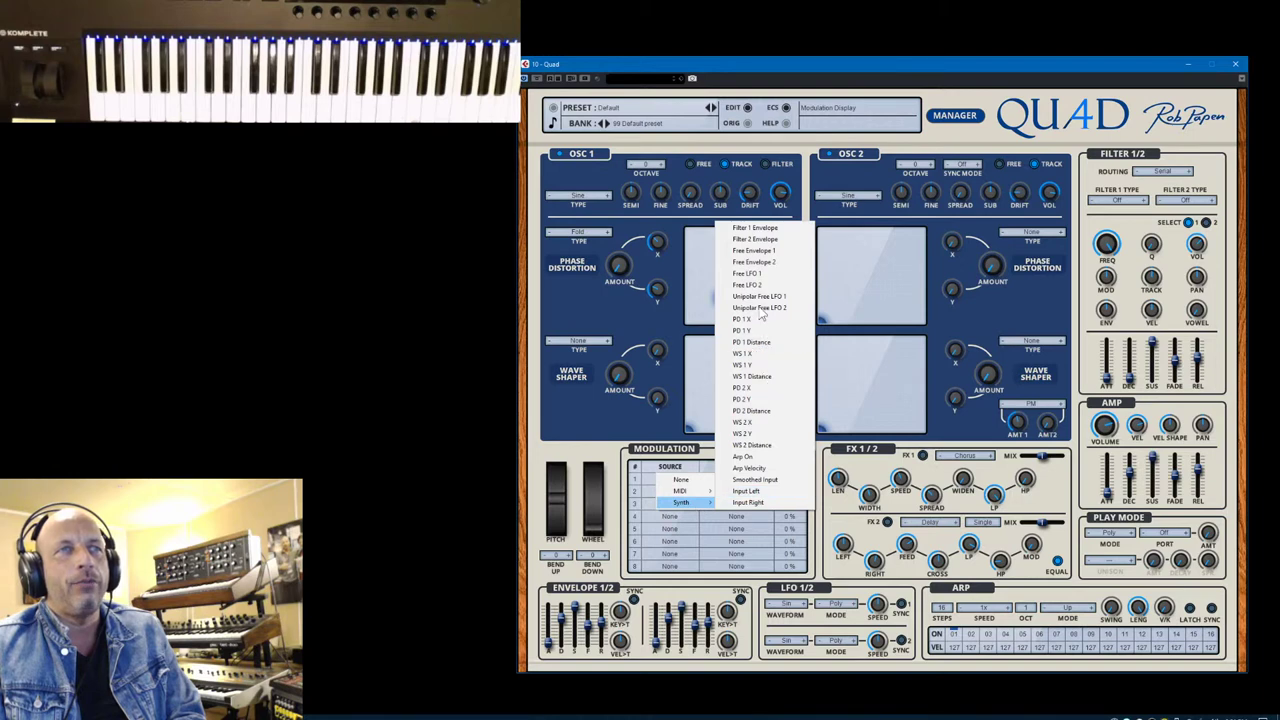
{"action": "left_click", "coordinate": [762, 251]}
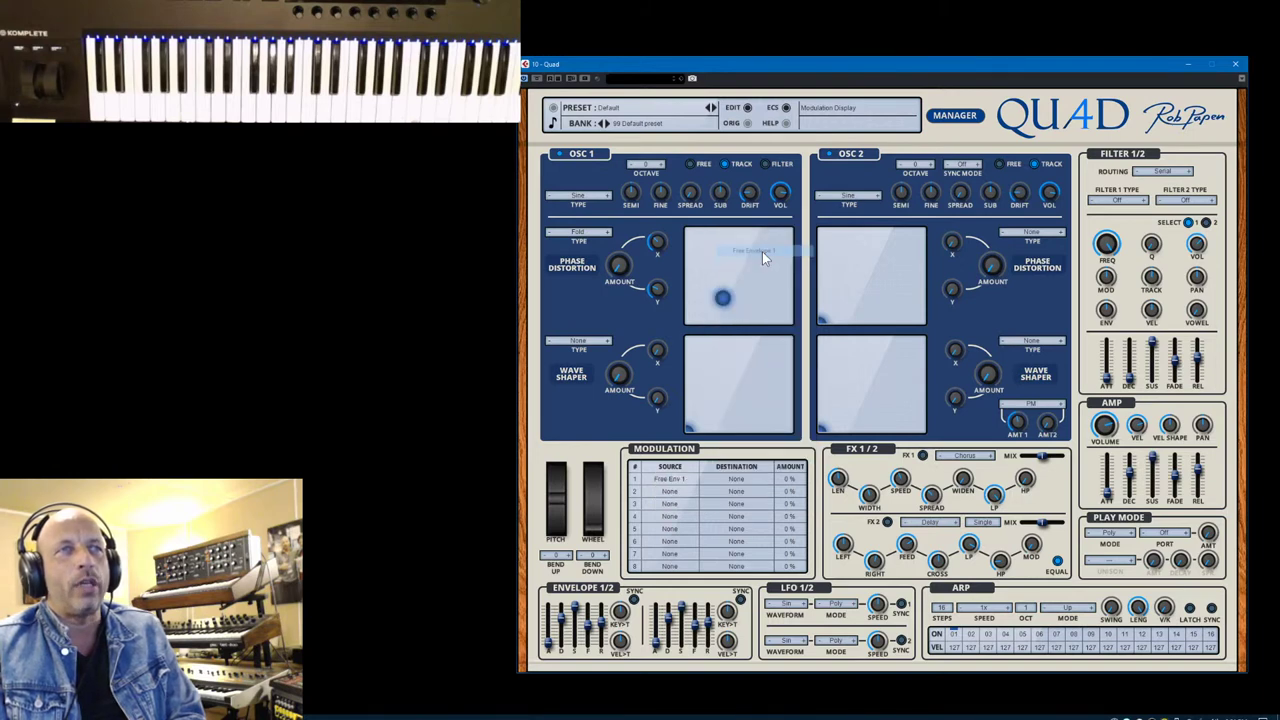
{"action": "left_click", "coordinate": [737, 482]}
{"action": "mouse_move", "coordinate": [770, 507]}
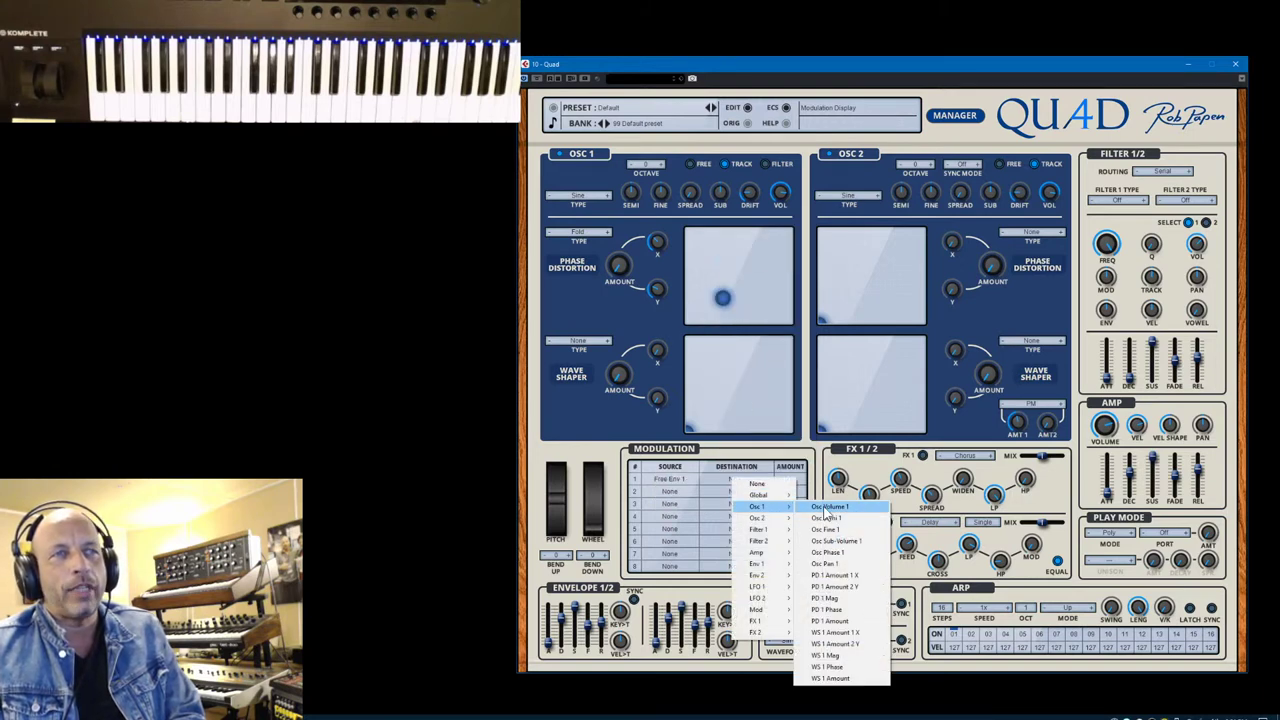
{"action": "left_click", "coordinate": [828, 508]}
{"action": "left_click_drag", "start_coordinate": [789, 480], "coordinate": [792, 374]}
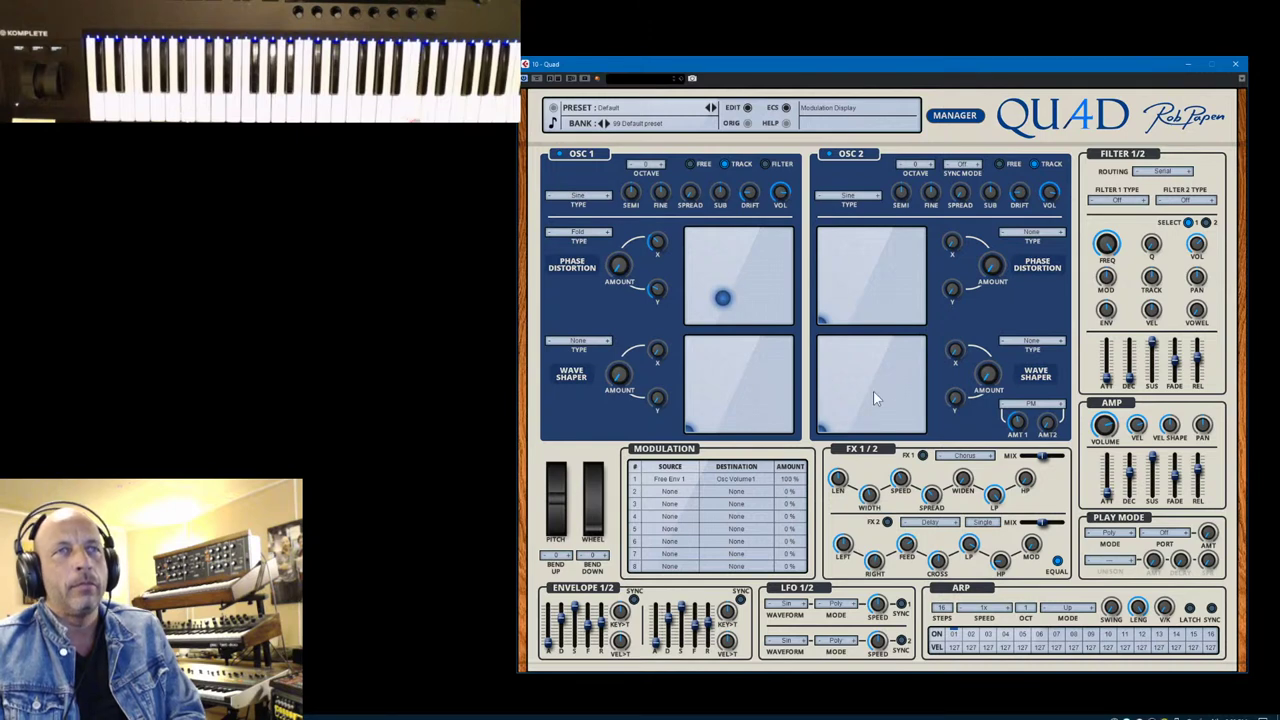
Shape Envelope 1's decay and sustain while varying OSC 1's volume under PM.
{"action": "mouse_move", "coordinate": [561, 620]}
{"action": "left_mouse_down"}
{"action": "mouse_move", "coordinate": [568, 646]}
{"action": "mouse_move", "coordinate": [565, 618]}
{"action": "left_mouse_up"}
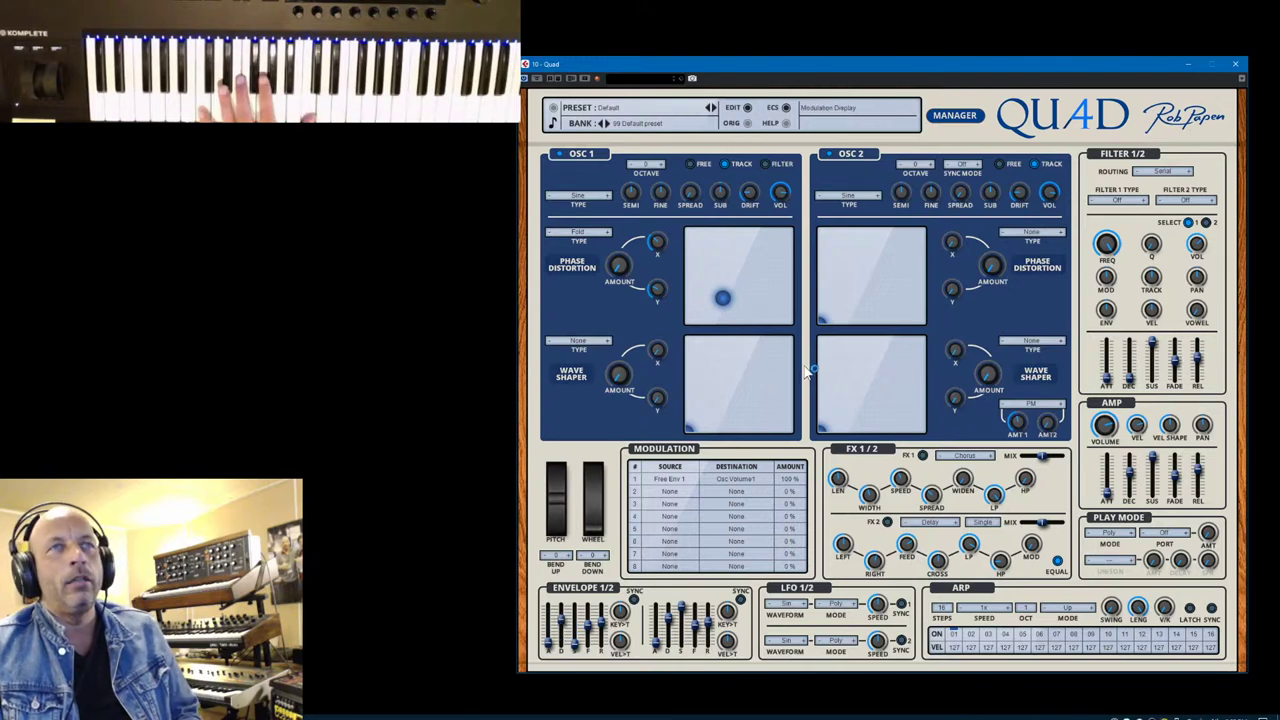
{"action": "mouse_move", "coordinate": [787, 198]}
{"action": "left_click_drag", "start_coordinate": [787, 198], "coordinate": [800, 226]}
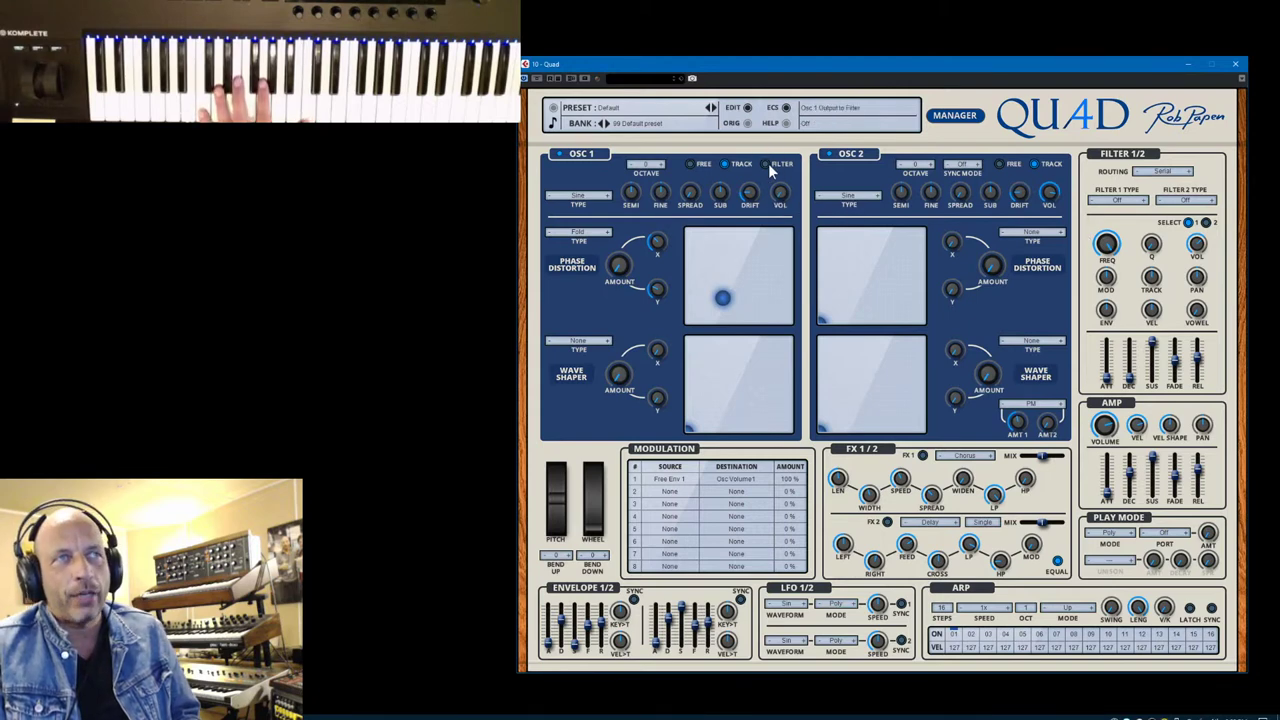
{"action": "mouse_move", "coordinate": [781, 194]}
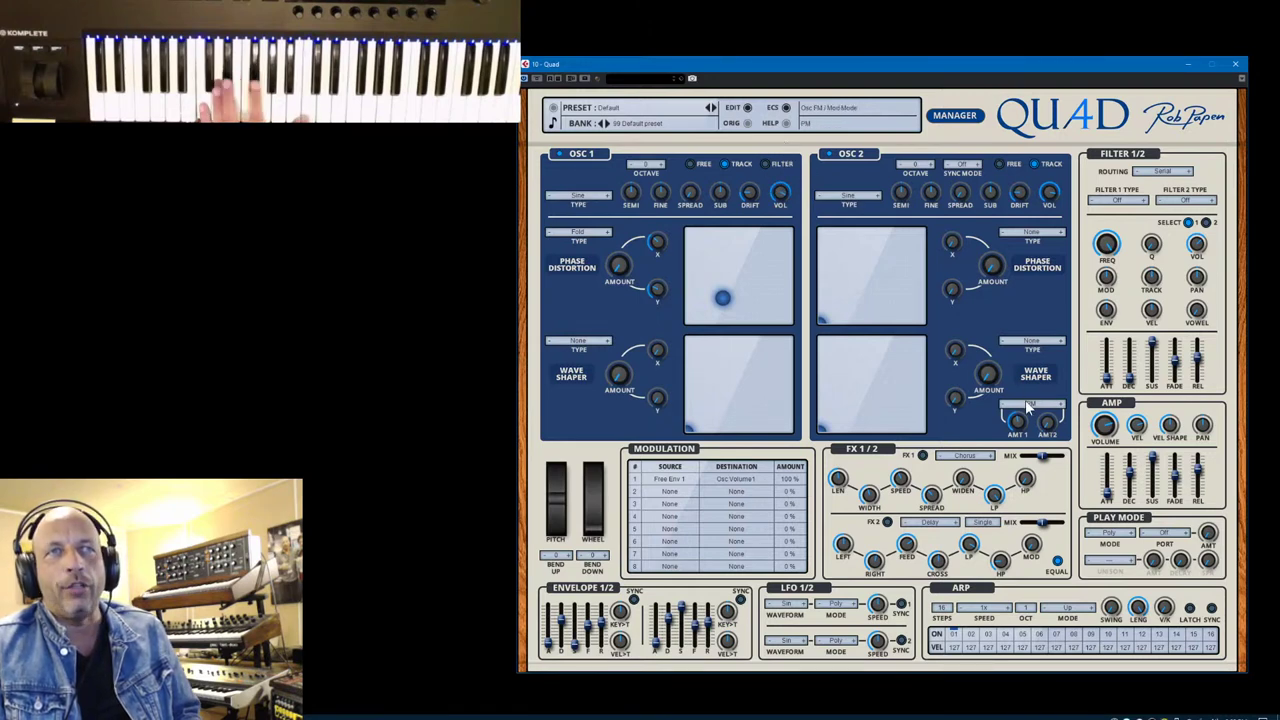
{"action": "left_click_drag", "start_coordinate": [1028, 403], "coordinate": [1041, 470]}
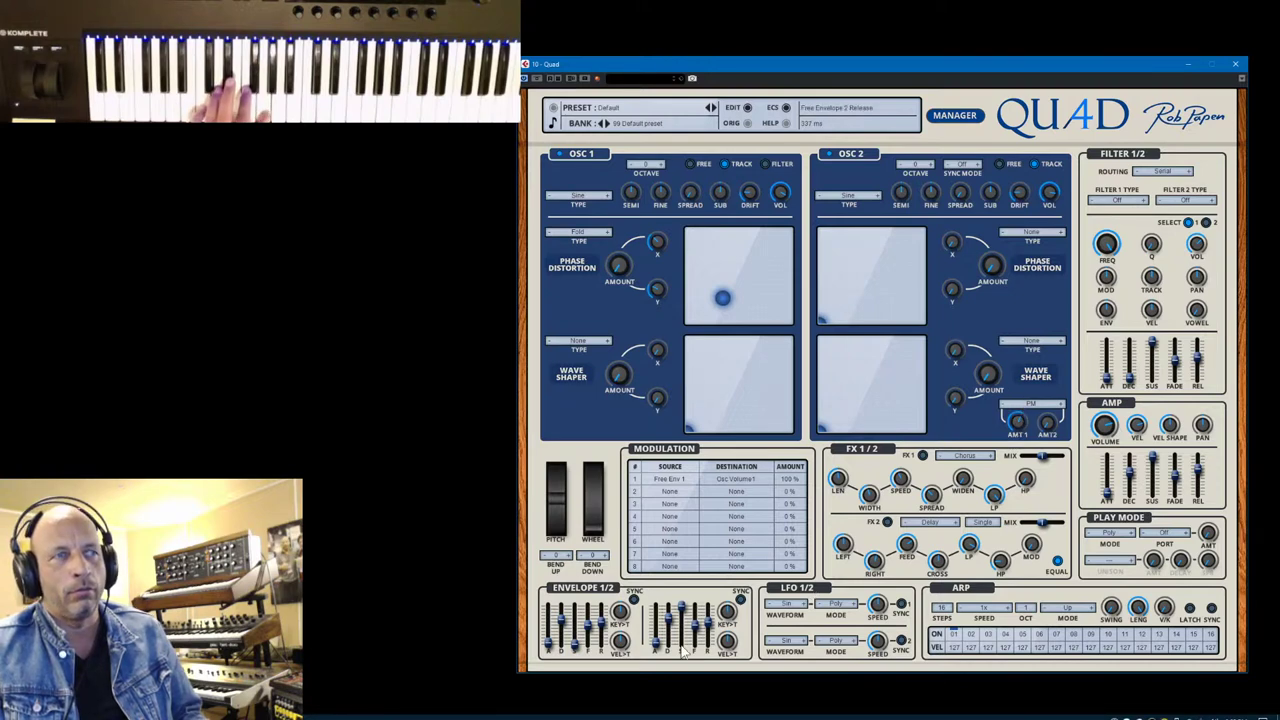
{"action": "left_click_drag", "start_coordinate": [562, 637], "coordinate": [565, 626]}
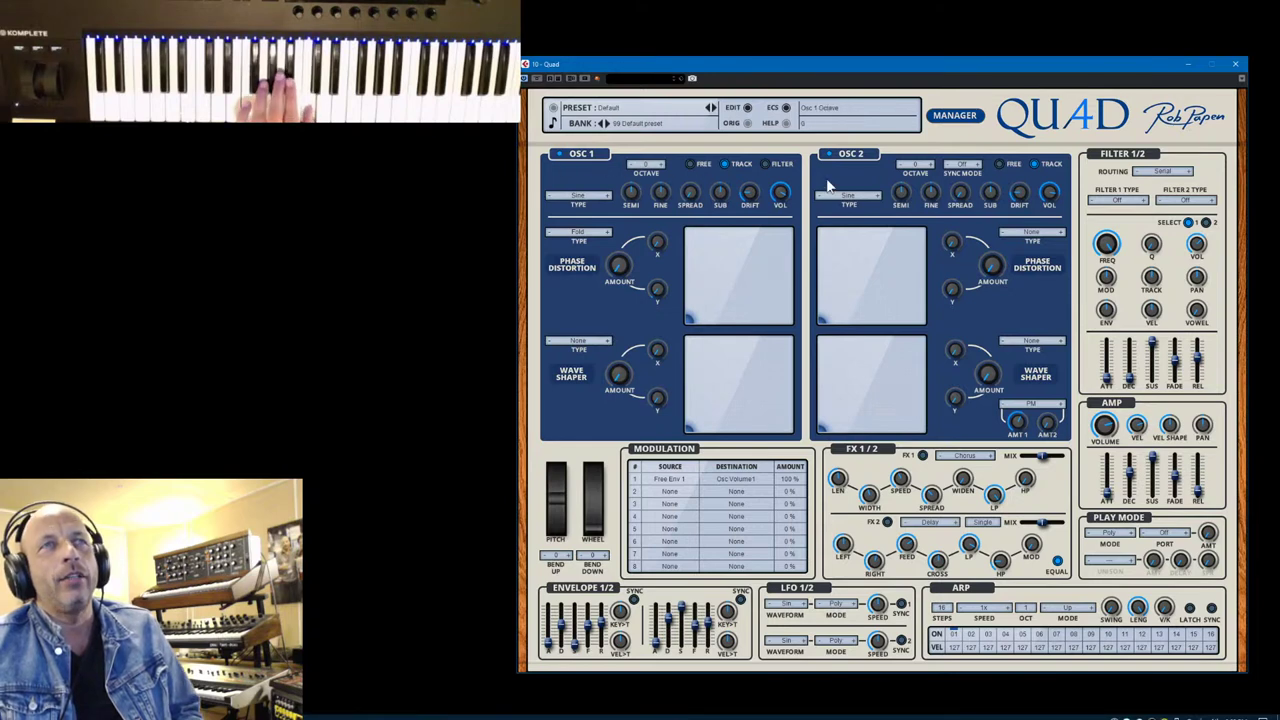
Set OSC 2's waveform to Square and OSC 1's octave to -2.
{"action": "left_click", "coordinate": [877, 194]}
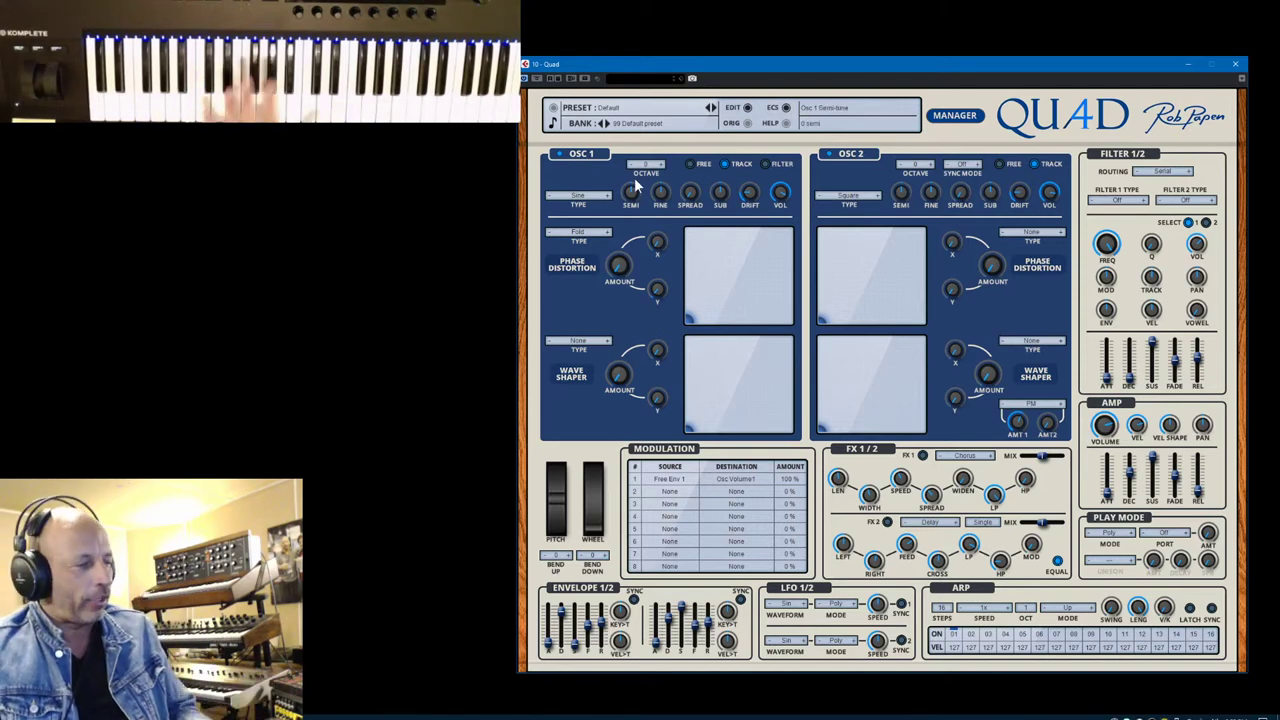
{"action": "scroll", "coordinate": [628, 168], "scroll_direction": "up", "scroll_amount": 1}
{"action": "scroll", "coordinate": [628, 170], "scroll_direction": "down", "scroll_amount": 3}
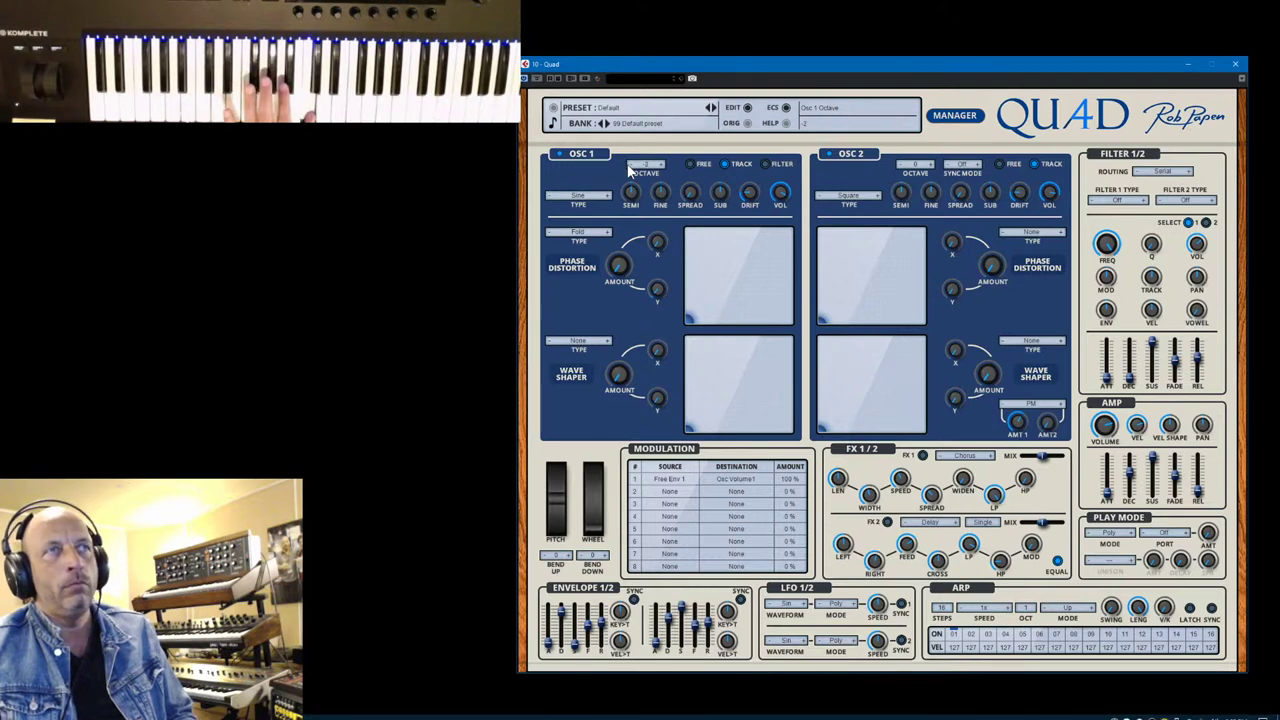
Switch the oscillator modulation mode to FM3, step it through Feed2, Sign and Cross to Skew, and set Amount 1 to 78%.
{"action": "left_click", "coordinate": [1030, 404]}
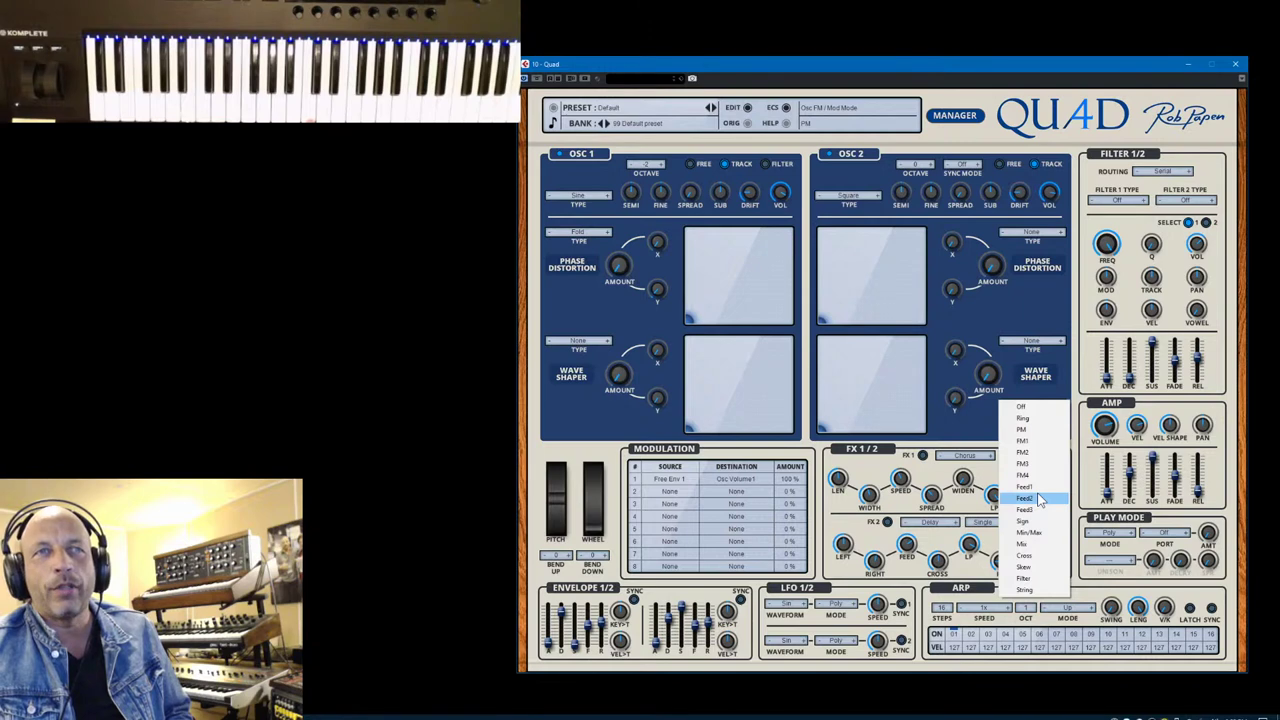
{"action": "left_click", "coordinate": [1023, 463]}
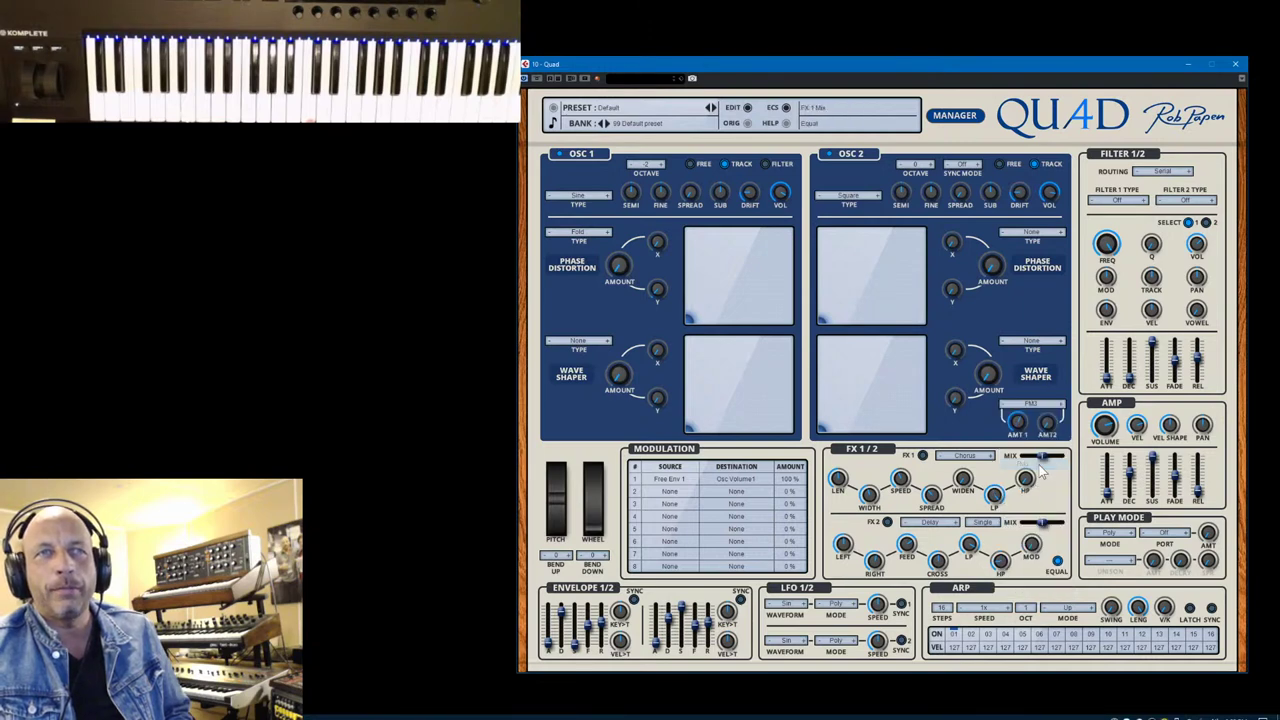
{"action": "left_click", "coordinate": [1061, 405]}
{"action": "left_click", "coordinate": [1061, 405]}
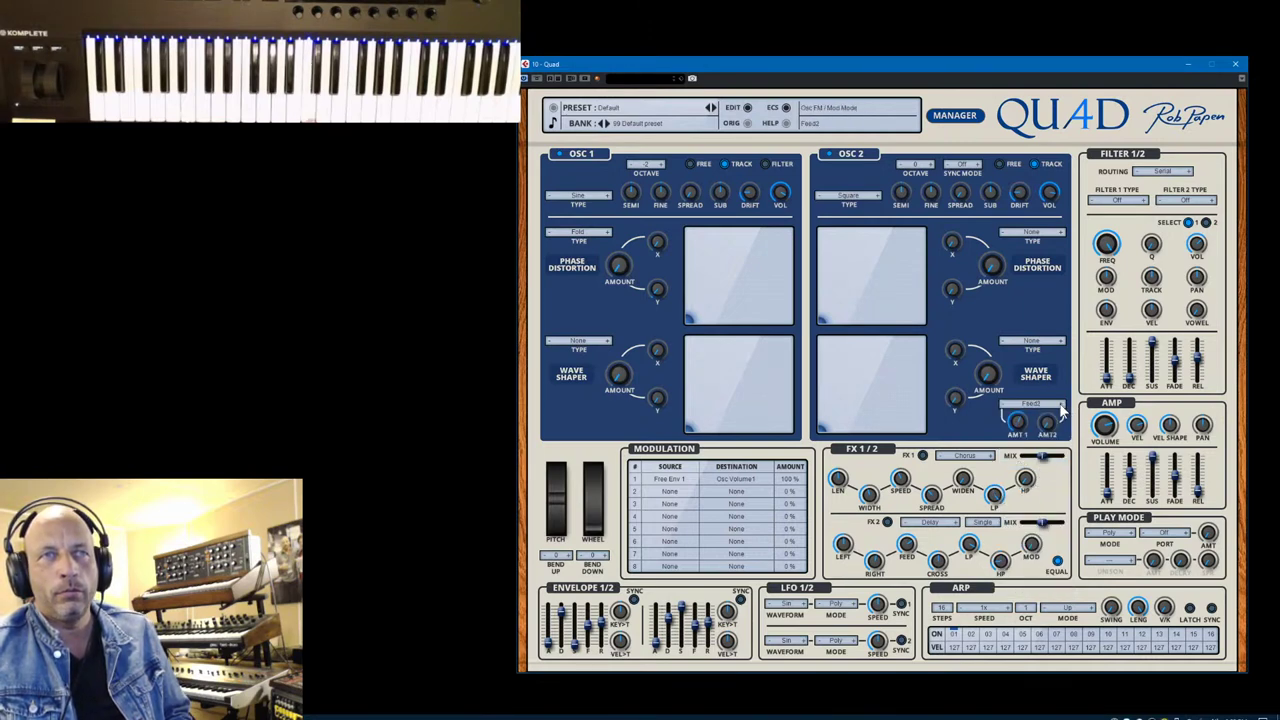
{"action": "left_click", "coordinate": [1061, 405]}
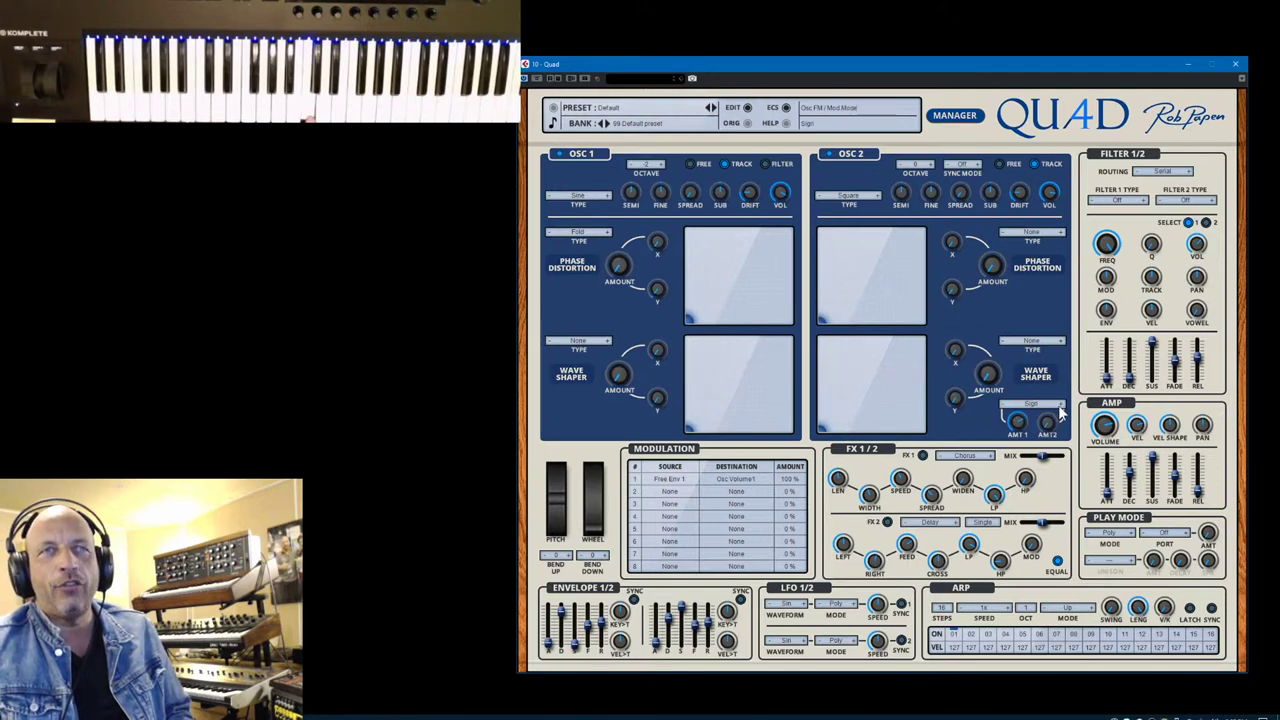
{"action": "left_click", "coordinate": [1062, 408]}
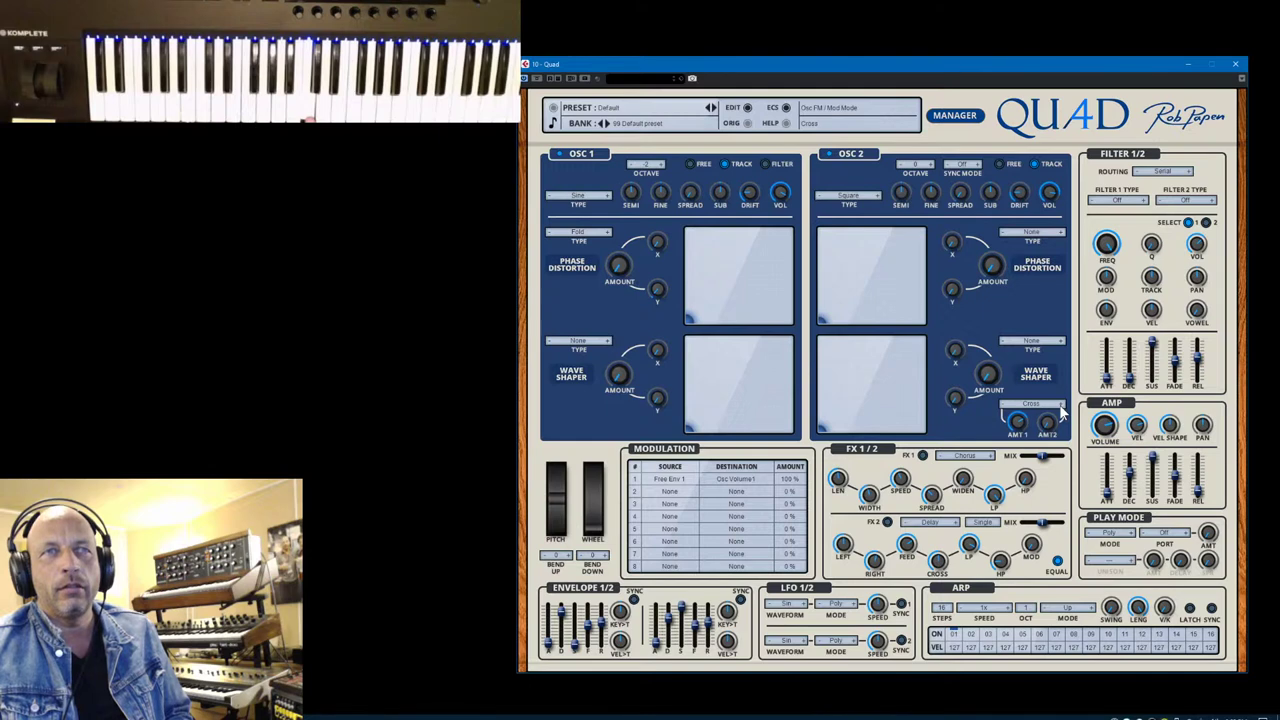
{"action": "left_click", "coordinate": [1061, 405]}
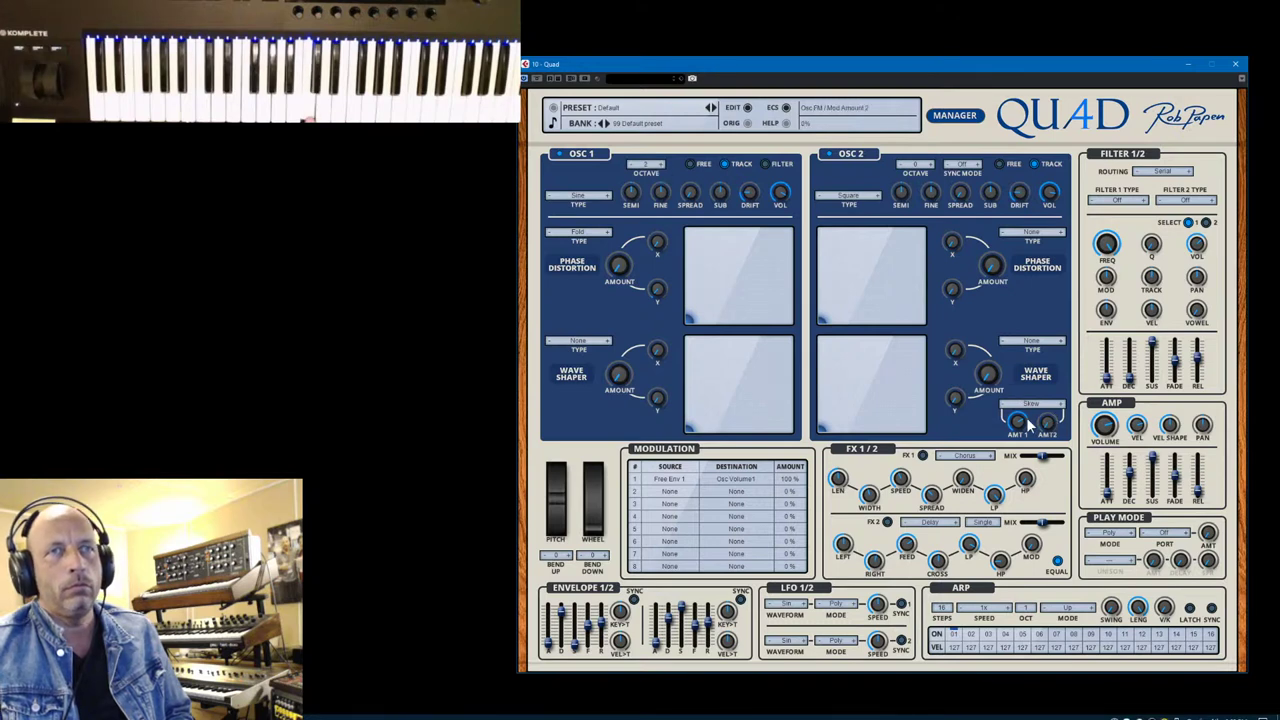
{"action": "mouse_move", "coordinate": [1030, 424]}
{"action": "left_mouse_down"}
{"action": "mouse_move", "coordinate": [1032, 446]}
{"action": "mouse_move", "coordinate": [1020, 414]}
{"action": "mouse_move", "coordinate": [1026, 447]}
{"action": "mouse_move", "coordinate": [1022, 421]}
{"action": "left_mouse_up"}
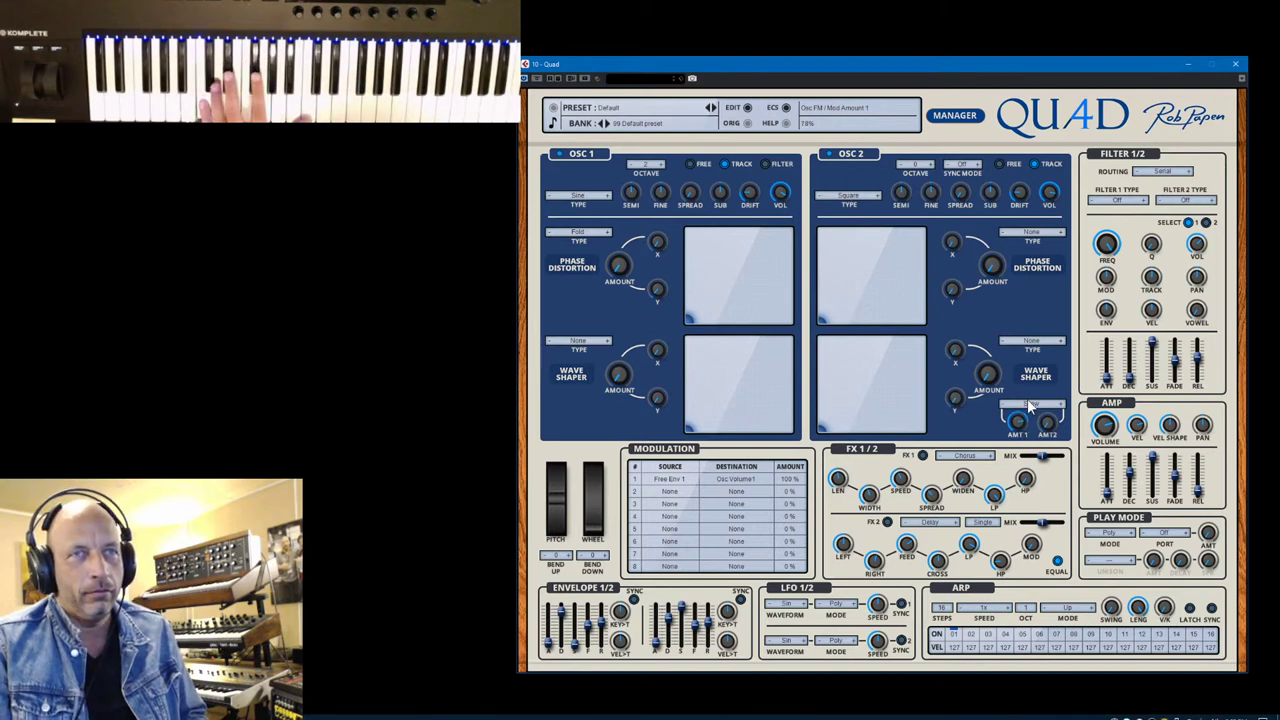
Step the oscillator modulation mode back through Cross and Feed1 to FM2, and adjust Envelope 1's fade and release.
{"action": "left_click", "coordinate": [1005, 405]}
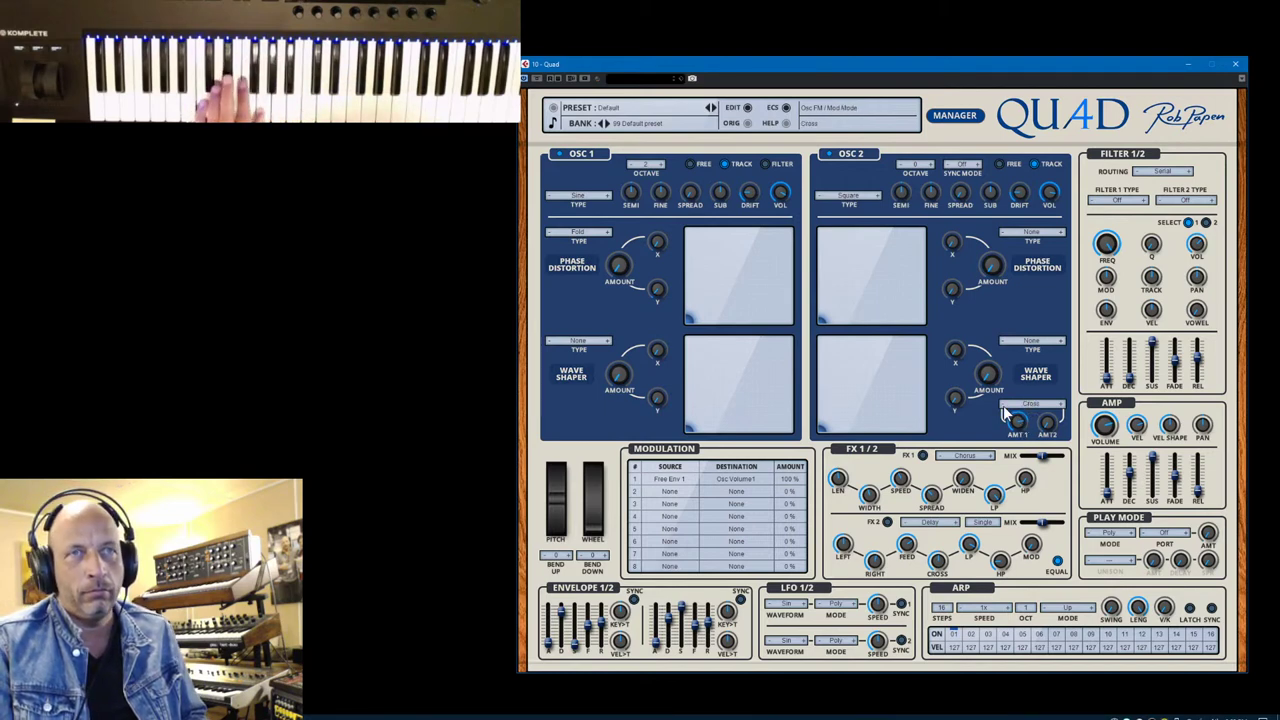
{"action": "left_click", "coordinate": [1005, 405]}
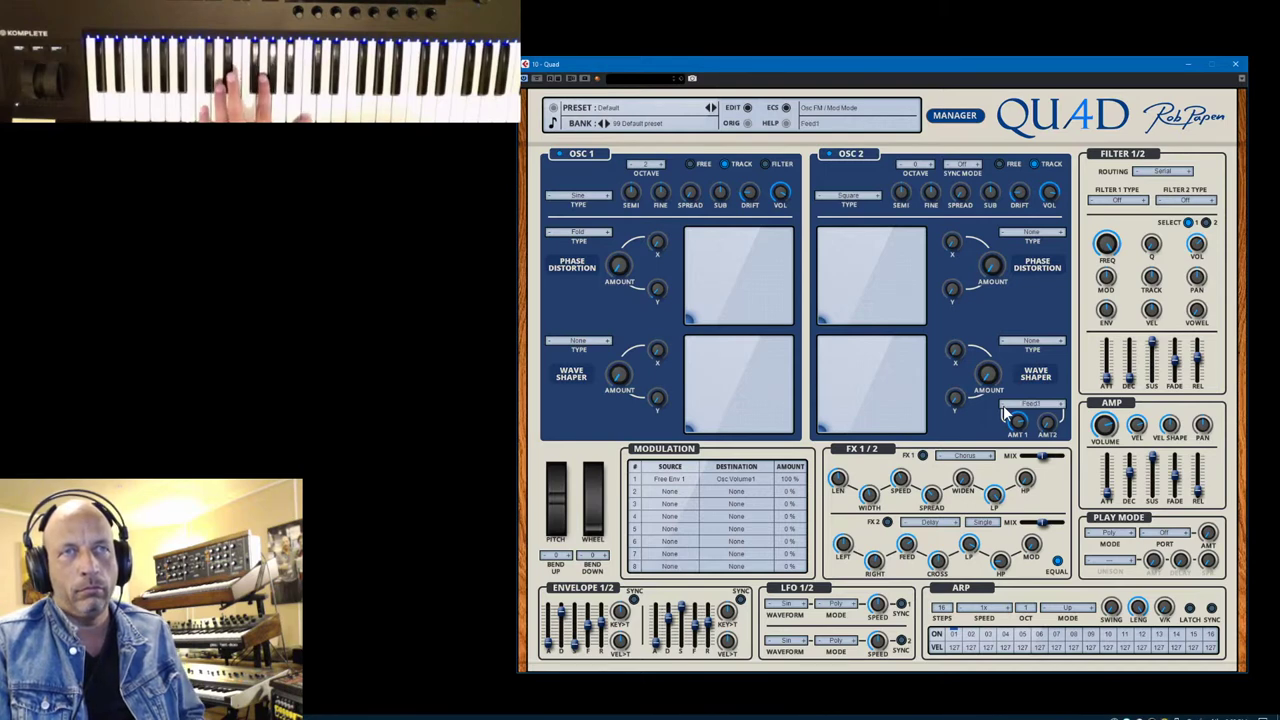
{"action": "left_click", "coordinate": [1006, 408]}
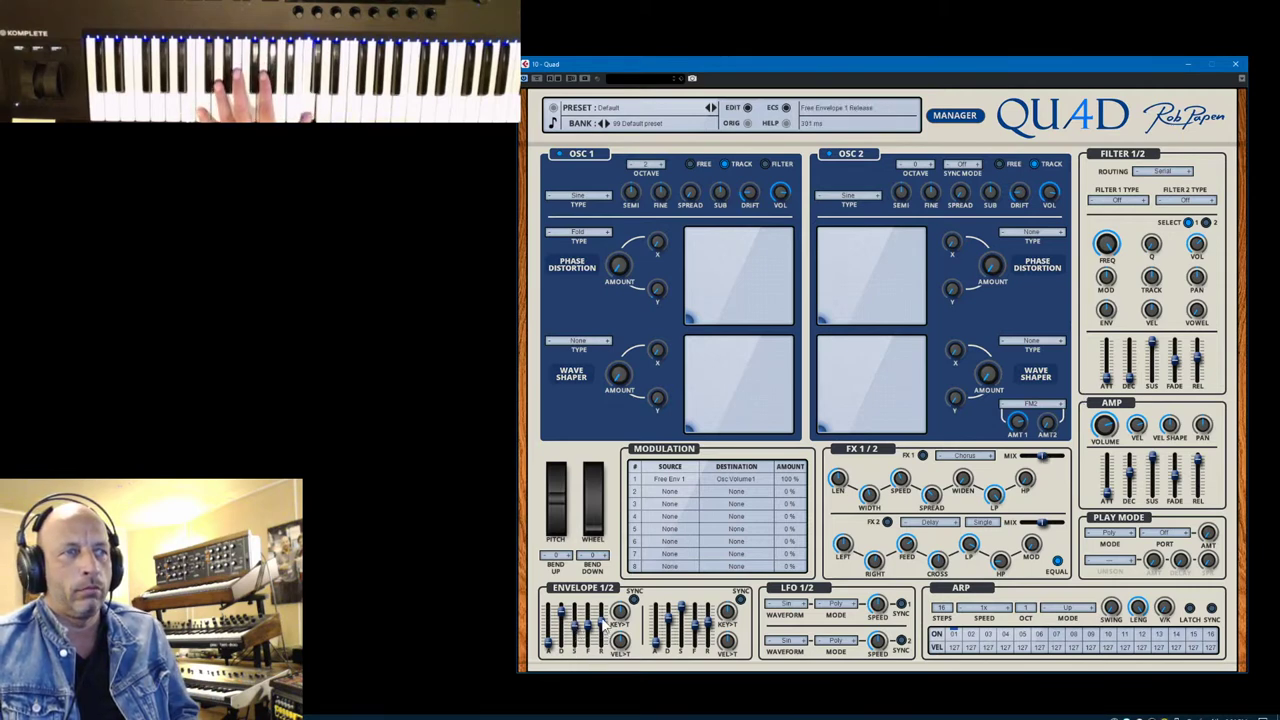
{"action": "left_click_drag", "start_coordinate": [590, 643], "coordinate": [597, 655]}
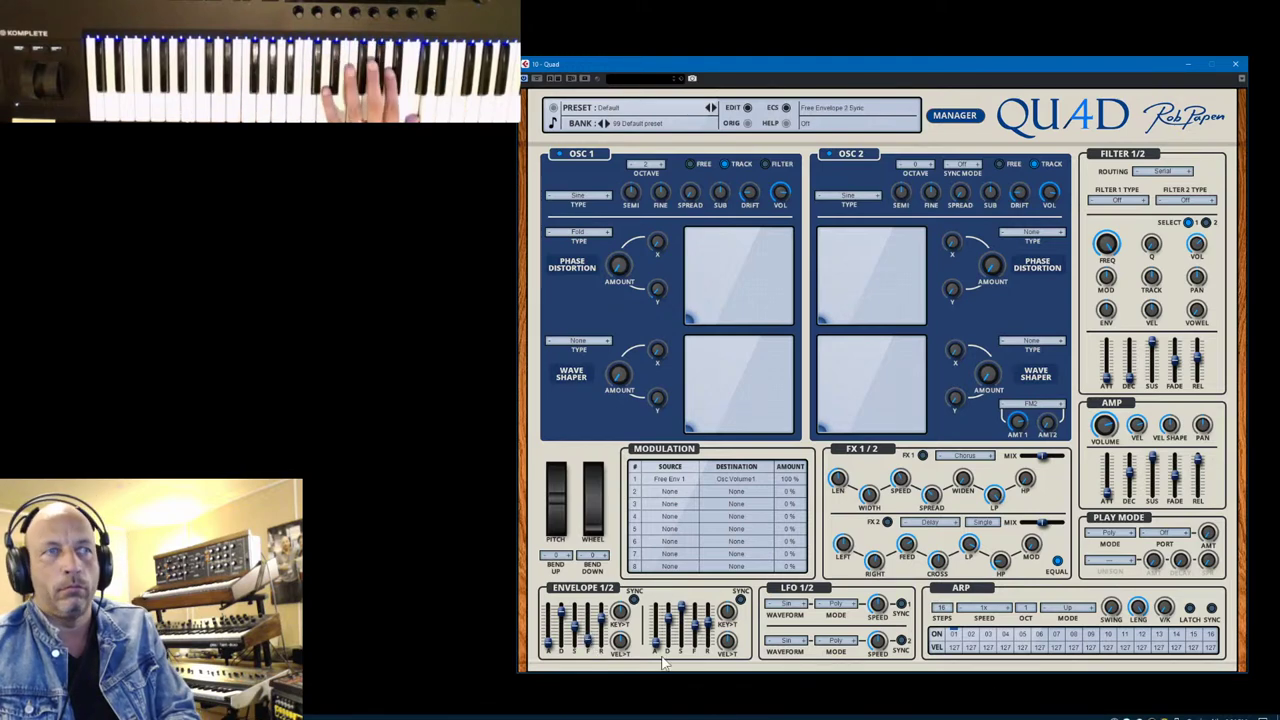
{"action": "left_click_drag", "start_coordinate": [605, 616], "coordinate": [603, 622]}
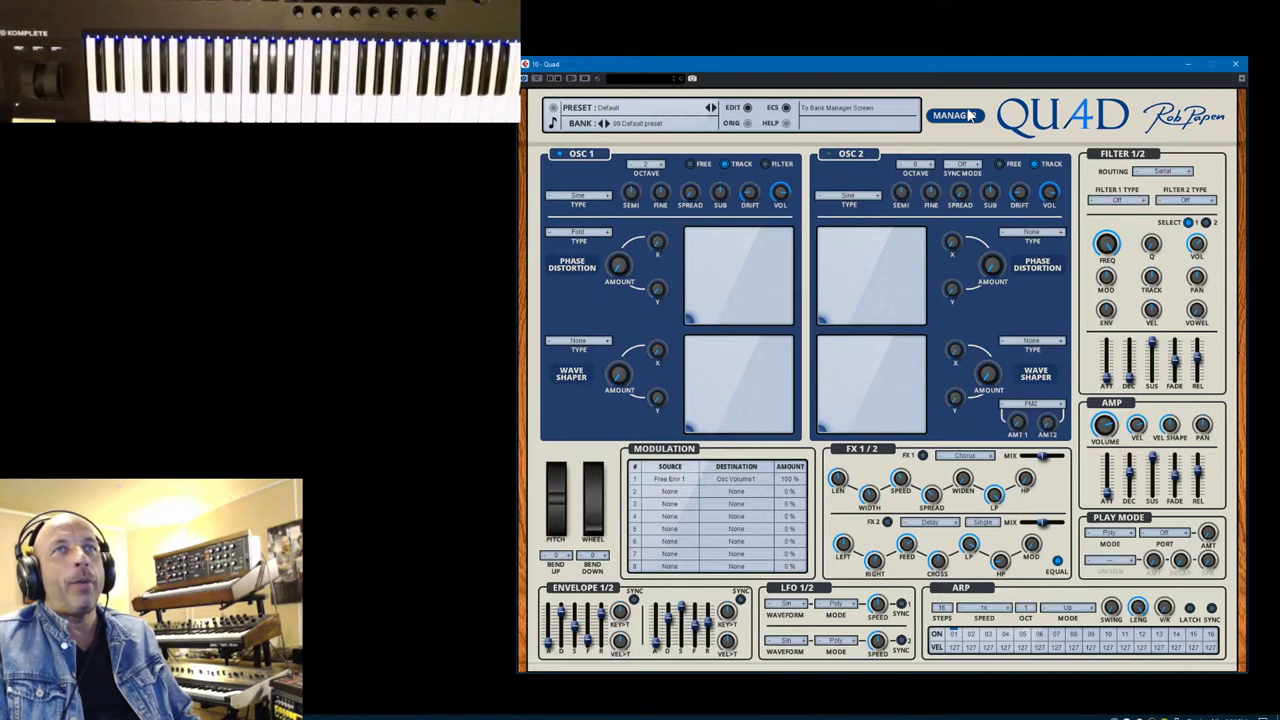
Open the bank 02 Synth sounds 01 in the preset manager, try its last two presets and load Tube Percuss II.
{"action": "left_click", "coordinate": [964, 117]}
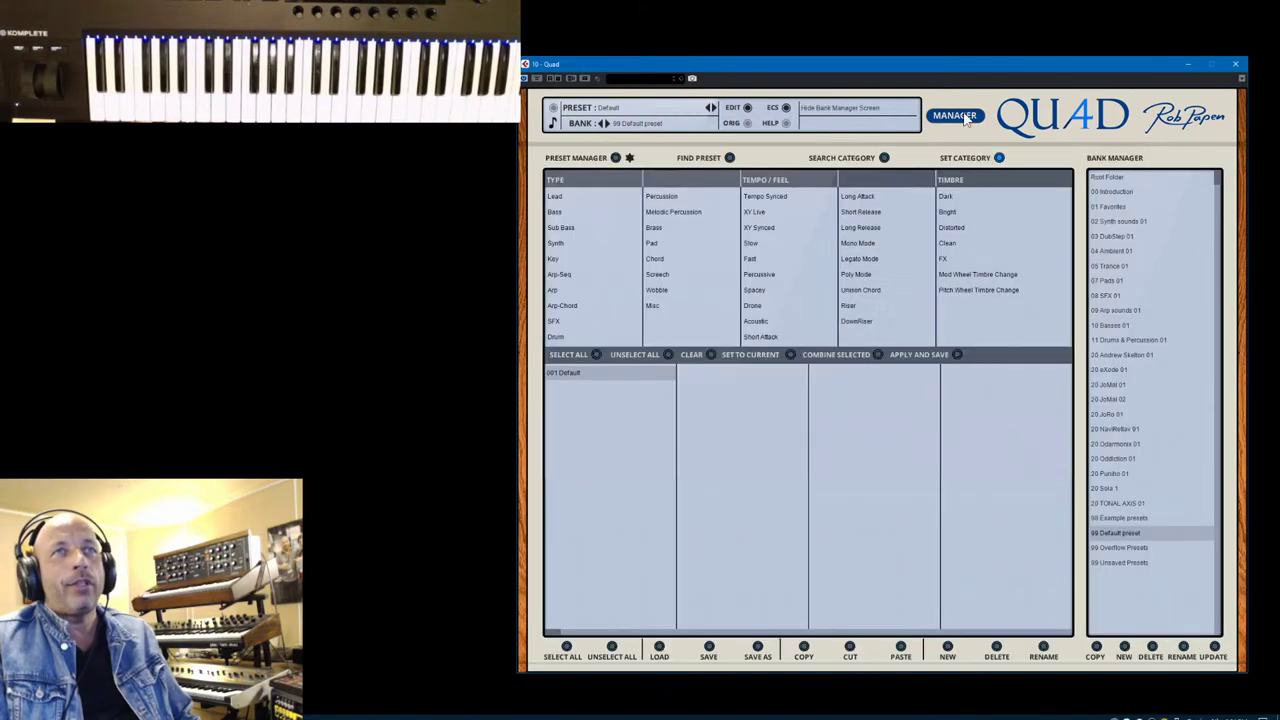
{"action": "left_click", "coordinate": [1121, 222]}
{"action": "left_click", "coordinate": [960, 521]}
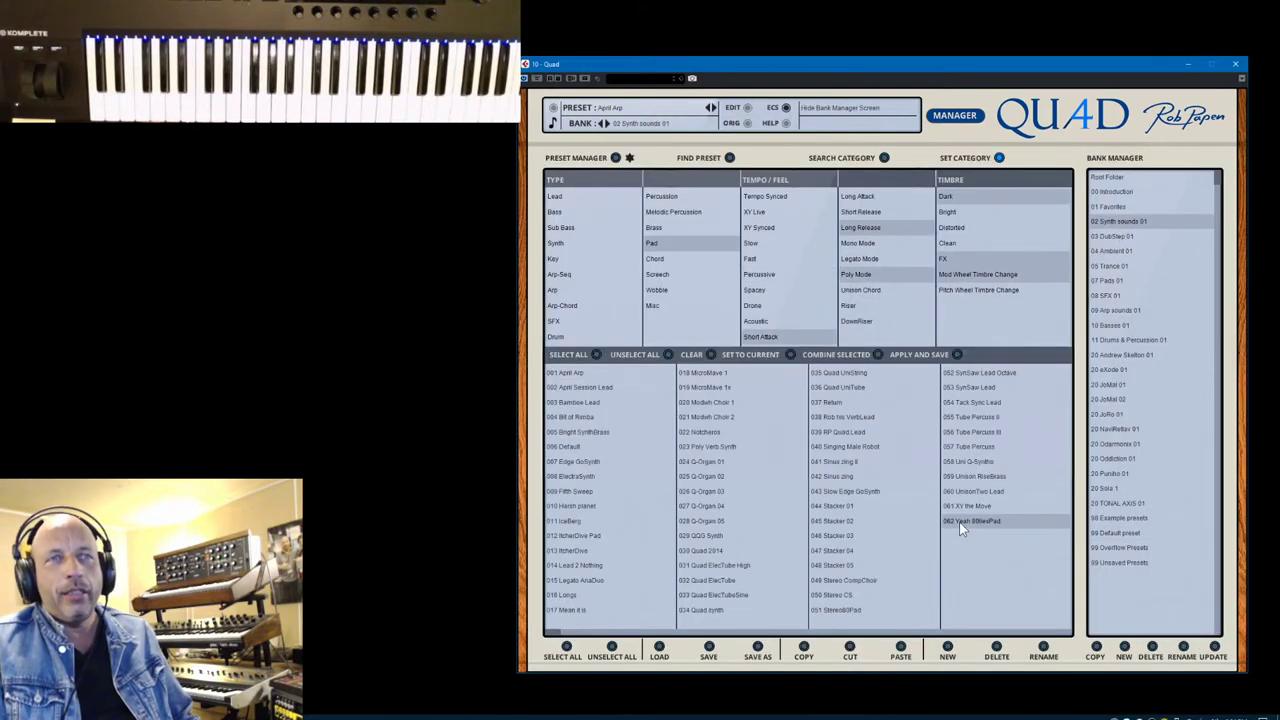
{"action": "left_click", "coordinate": [967, 505]}
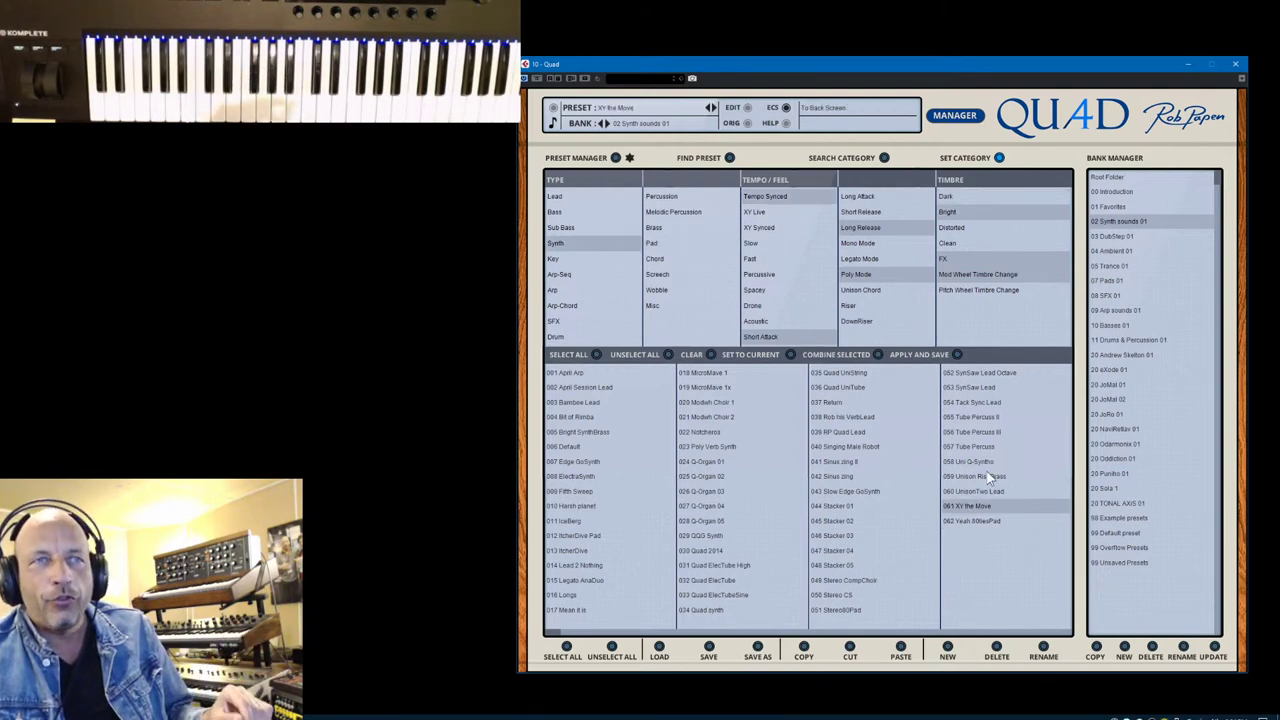
{"action": "left_click", "coordinate": [970, 417]}
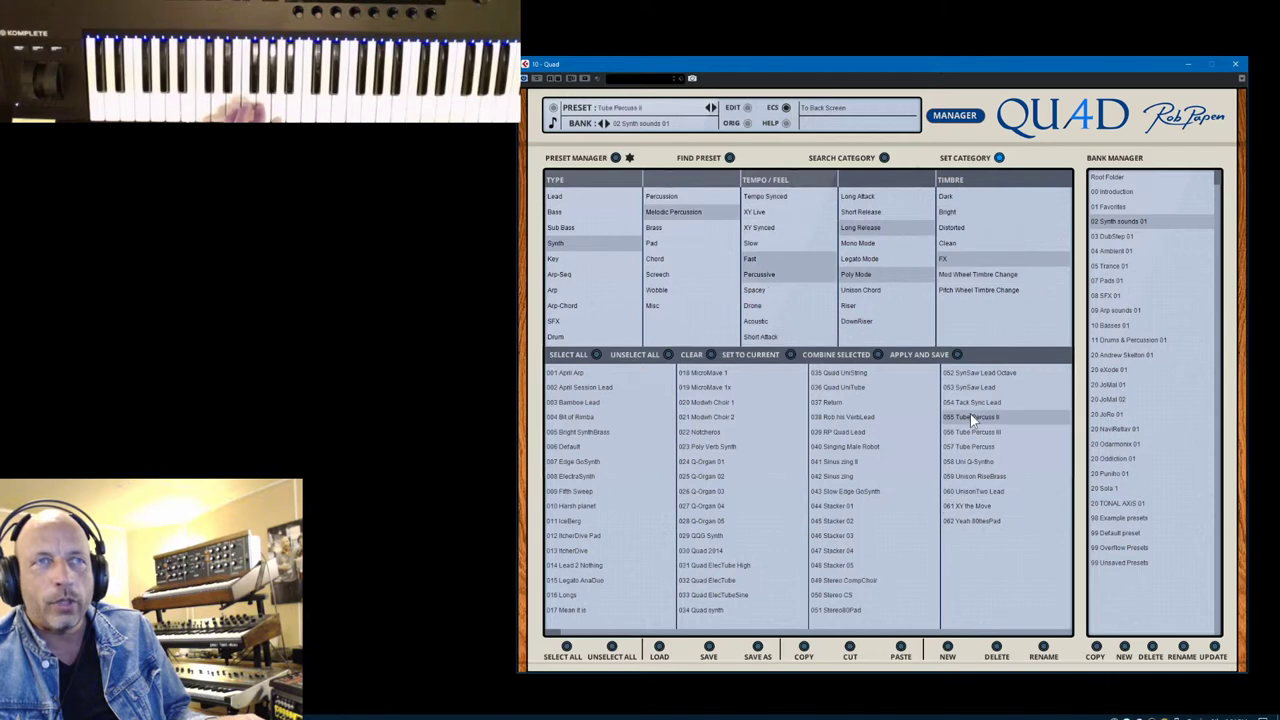
Try Stereo80Pad, load Magic Arp and Modwhl from the bank 07 Pads 01, and return to the synth panel.
{"action": "left_click", "coordinate": [830, 610]}
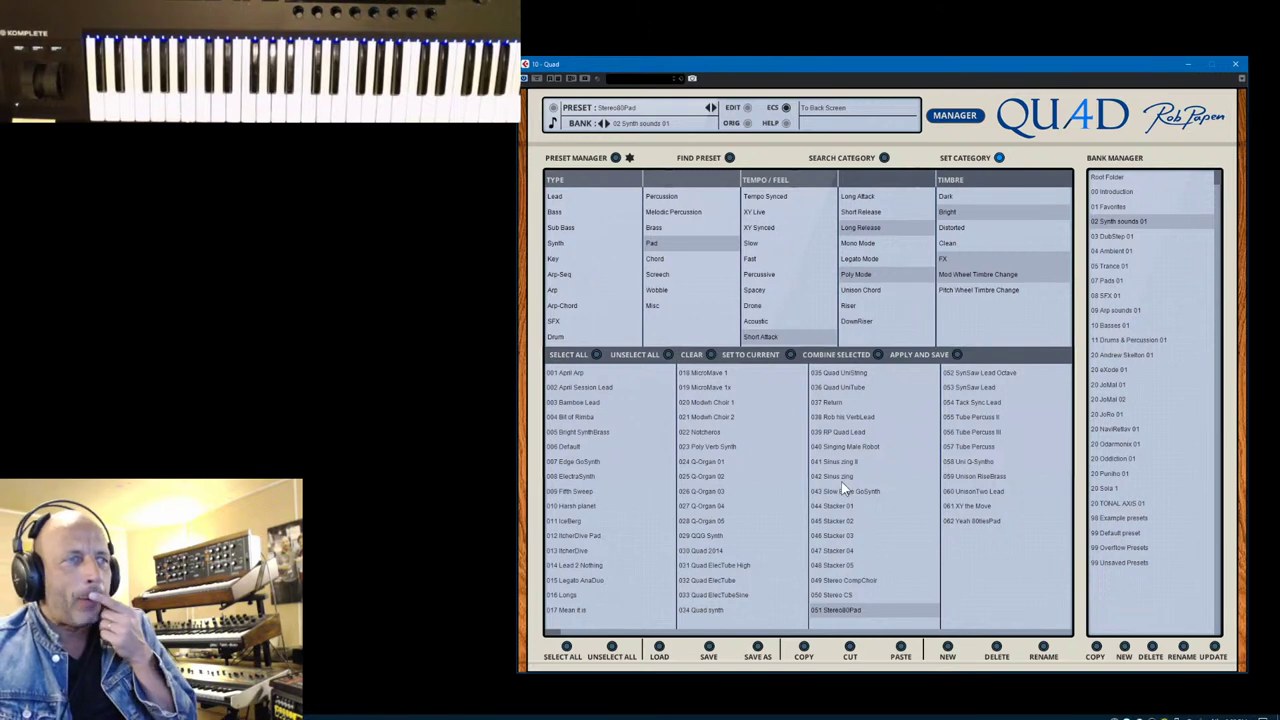
{"action": "left_click", "coordinate": [1107, 280]}
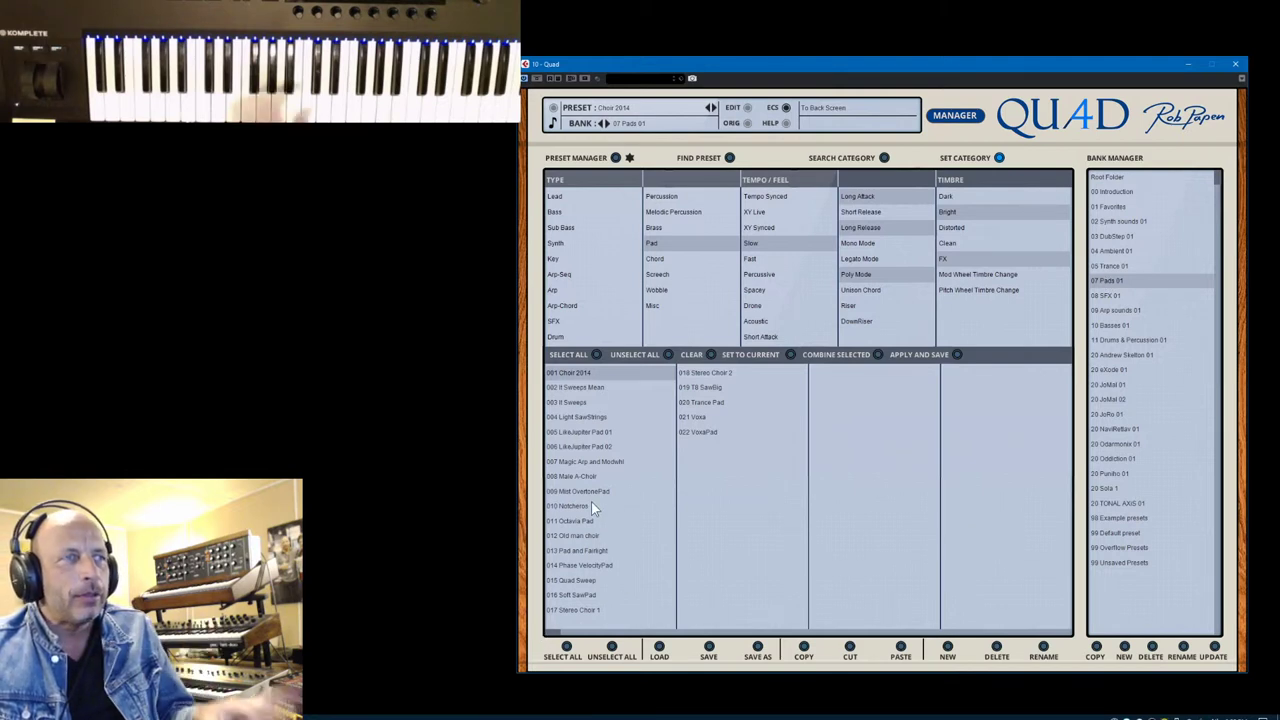
{"action": "left_click", "coordinate": [589, 461]}
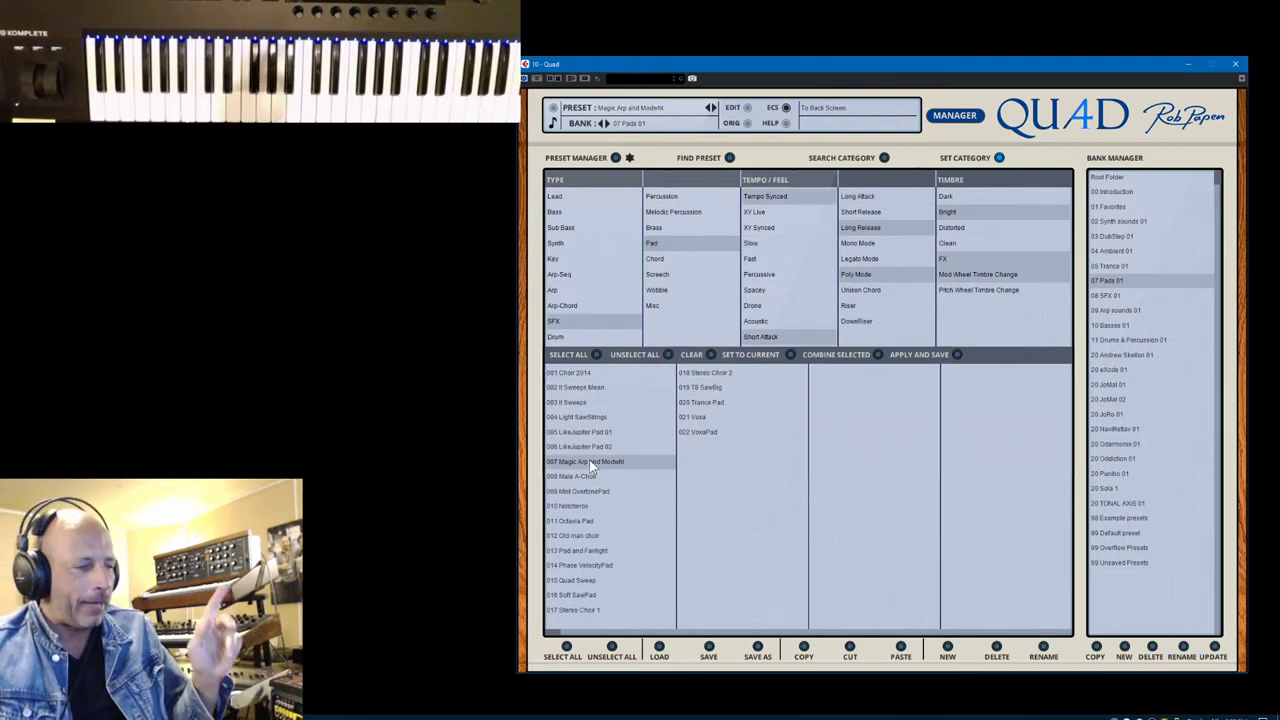
{"action": "left_click", "coordinate": [956, 118]}
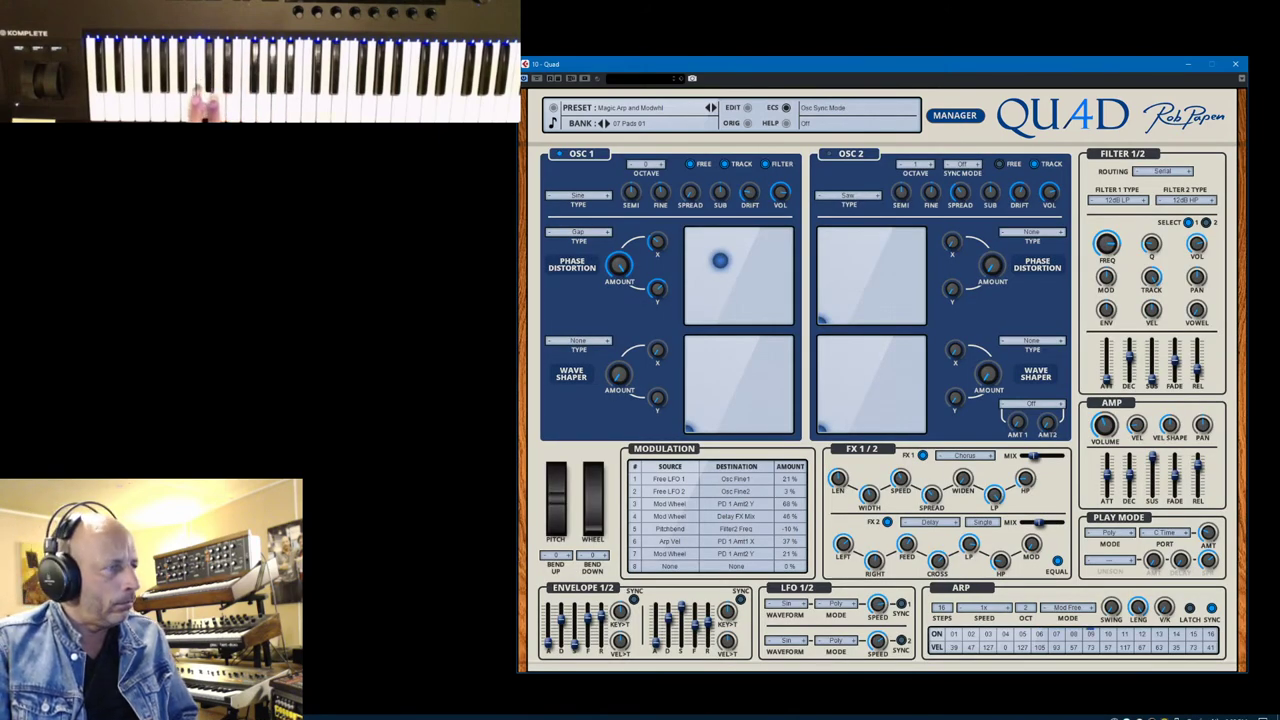
Bring up the DAW's mixer window behind the synth.
{"action": "key", "text": "F3"}
{"action": "key", "text": "F3"}
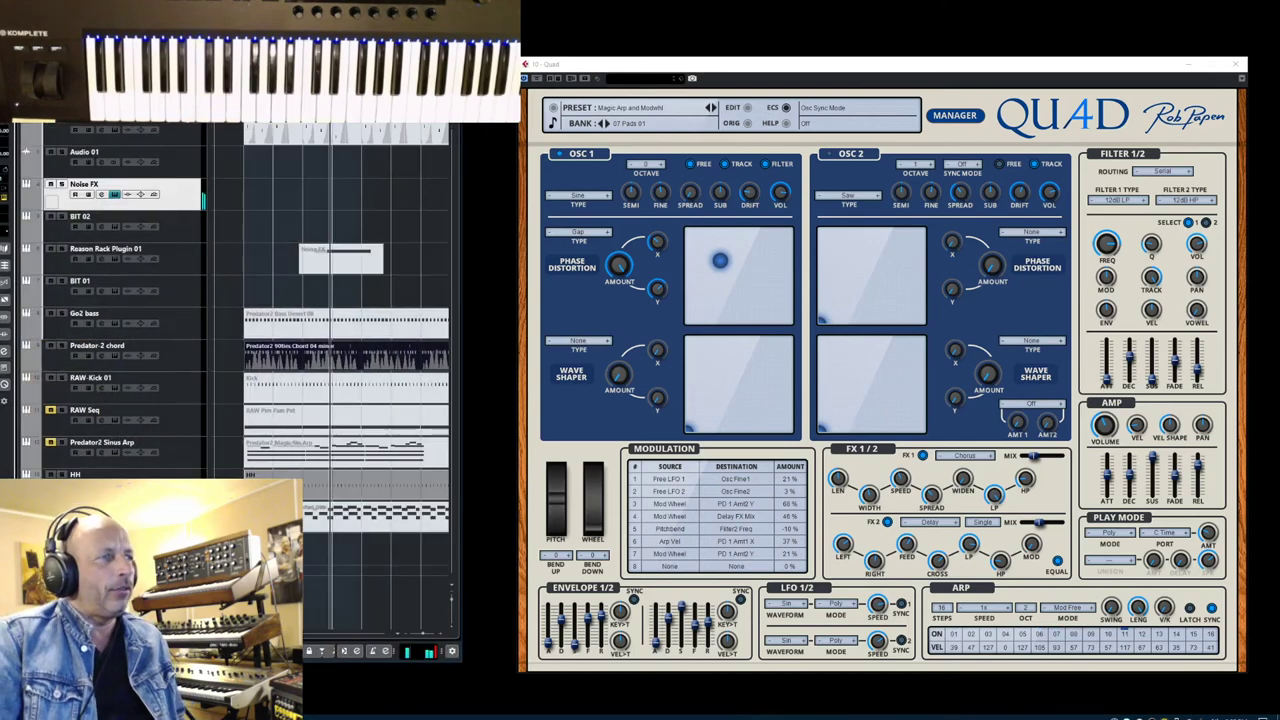
{"action": "key", "text": "F3"}
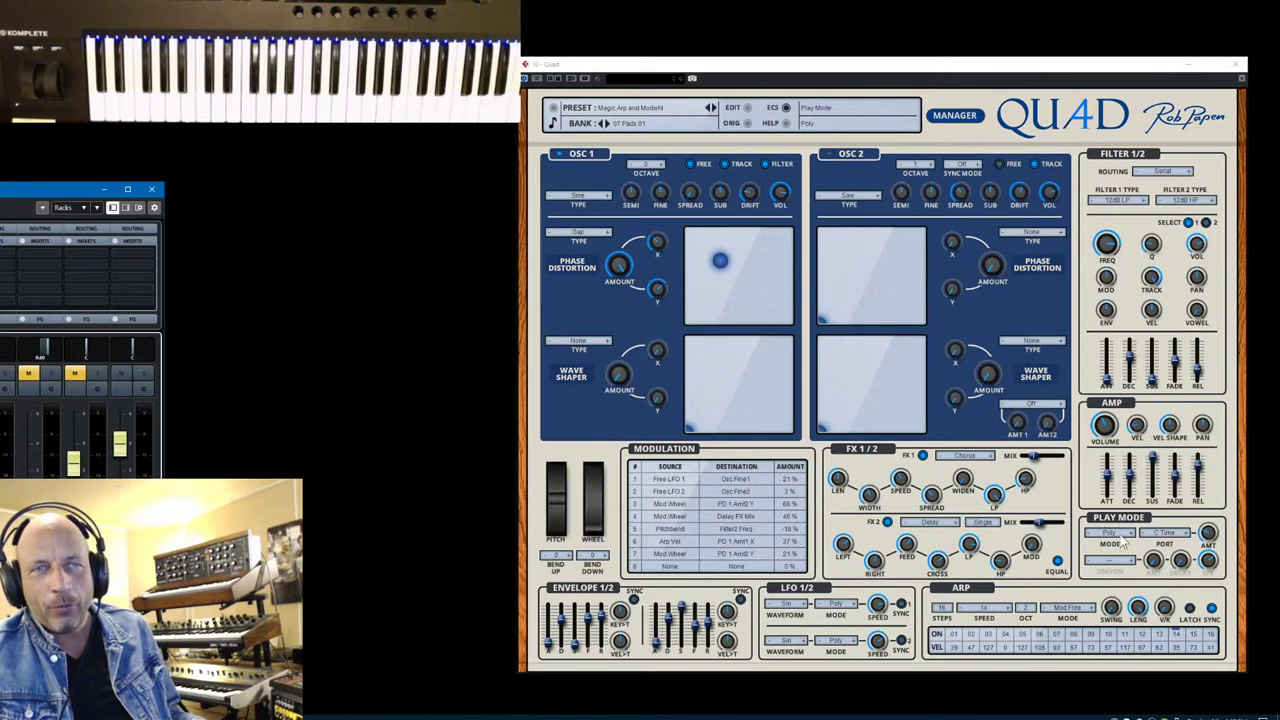
Review the arpeggiator modes, keep Mod Free, and set the arpeggiator speed to 1/2x.
{"action": "left_click", "coordinate": [1082, 618]}
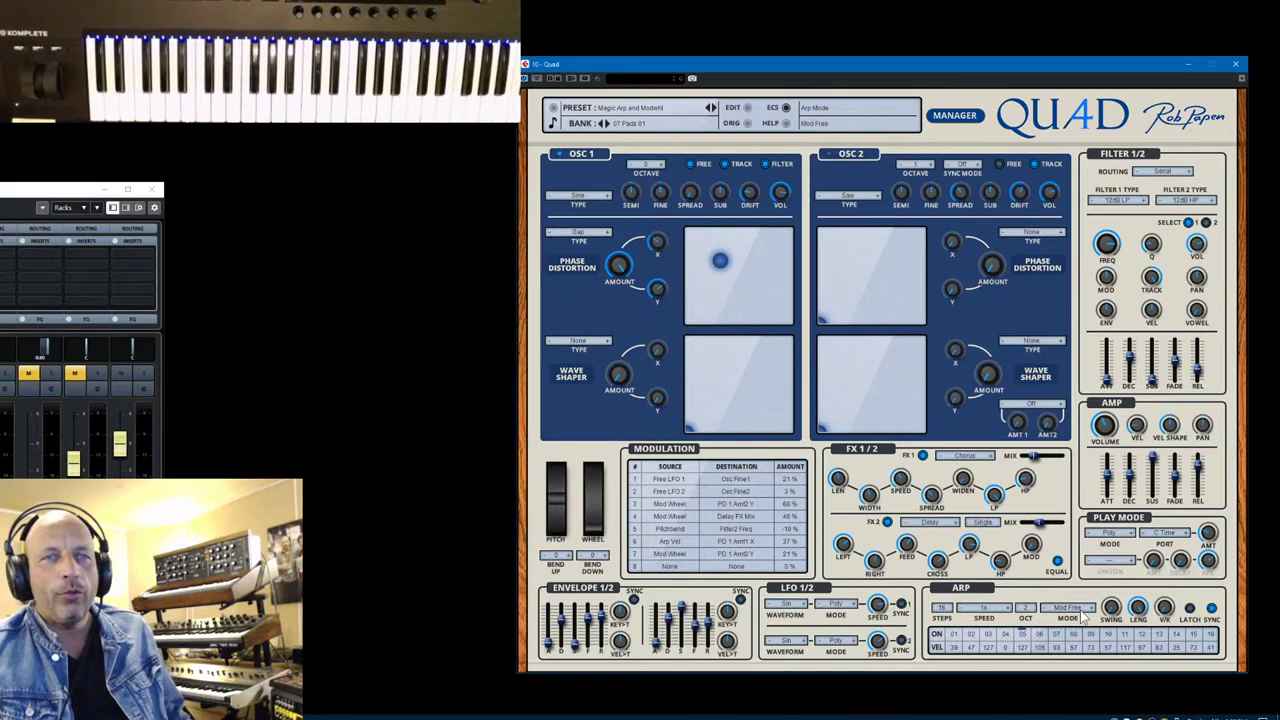
{"action": "left_click", "coordinate": [1066, 608]}
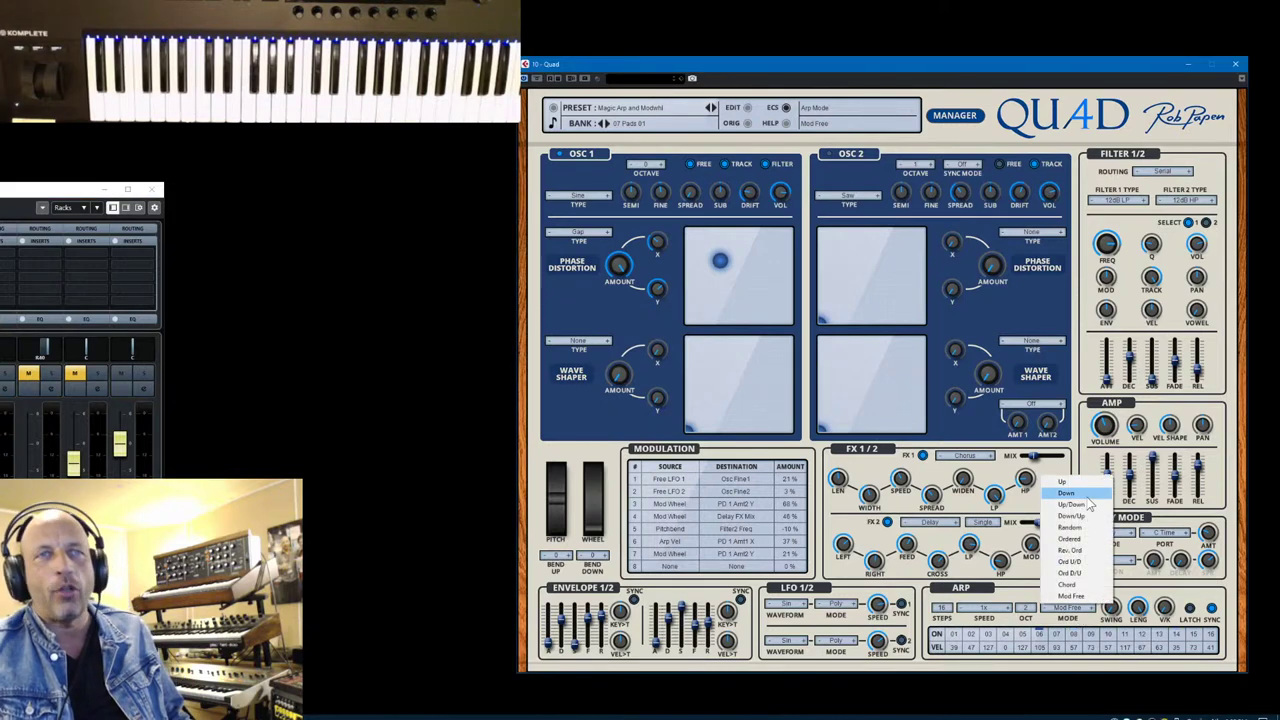
{"action": "left_click", "coordinate": [1093, 598]}
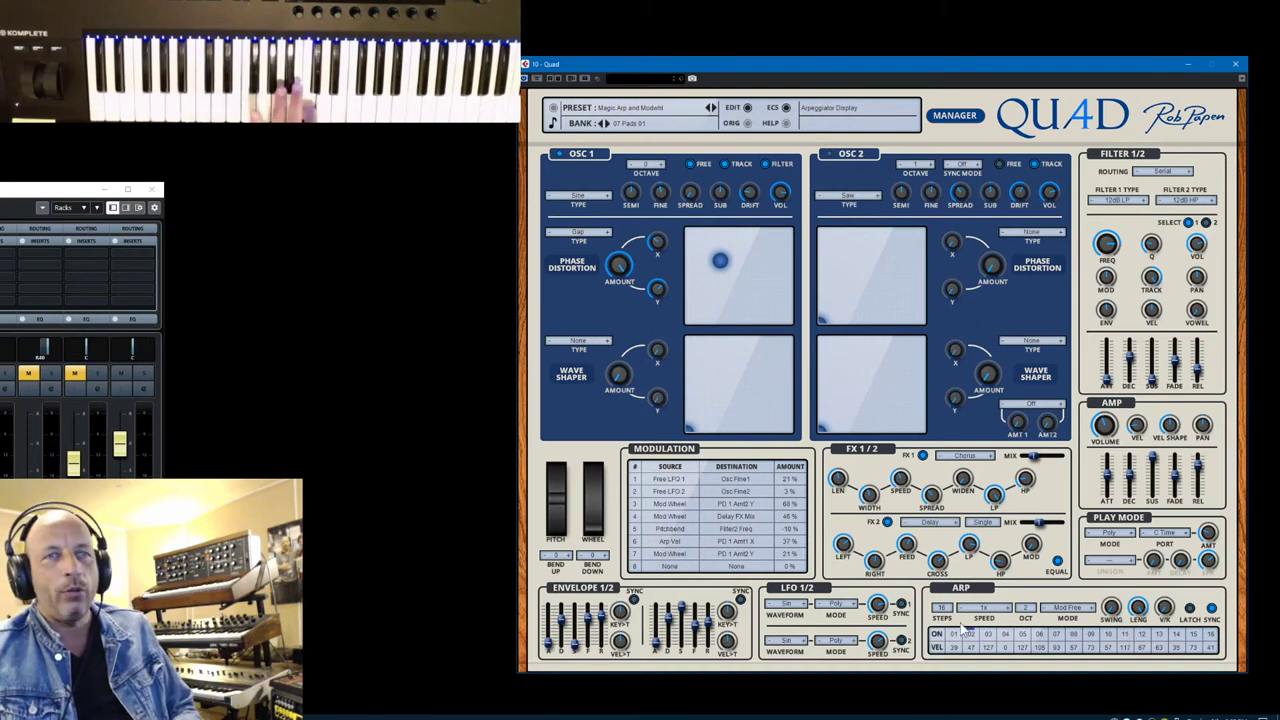
{"action": "left_click", "coordinate": [998, 608]}
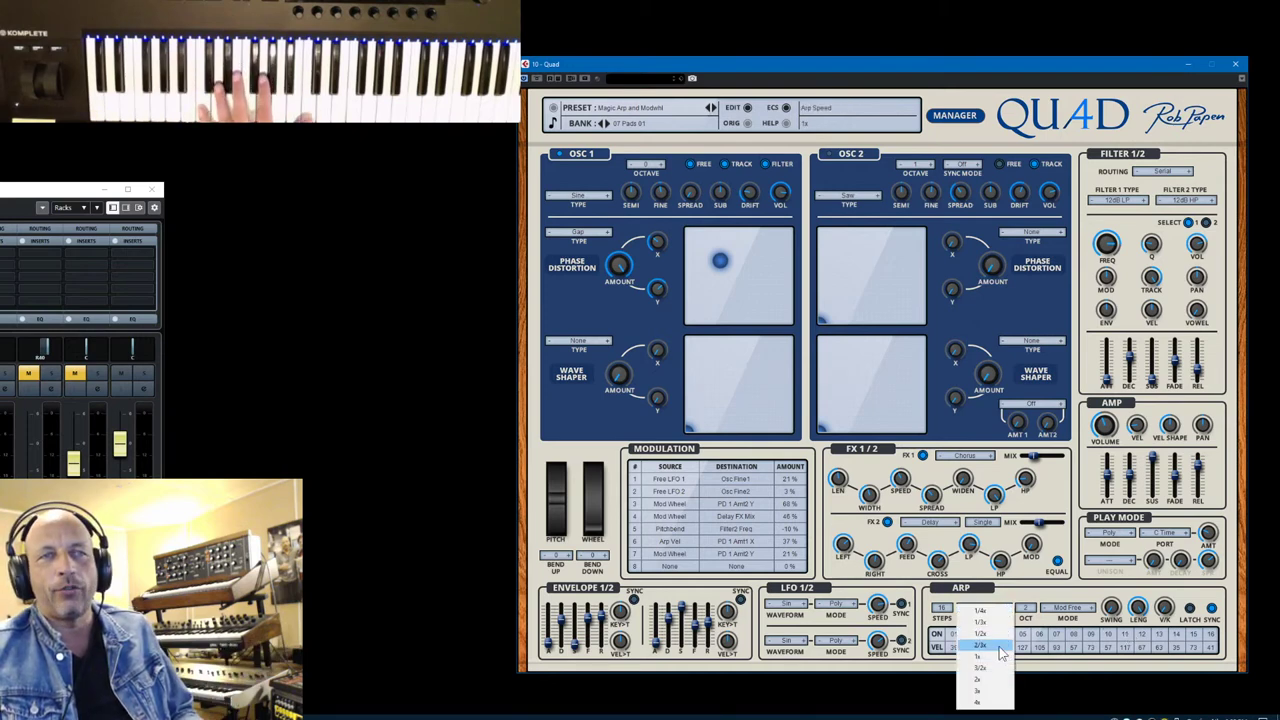
{"action": "left_click", "coordinate": [1000, 633]}
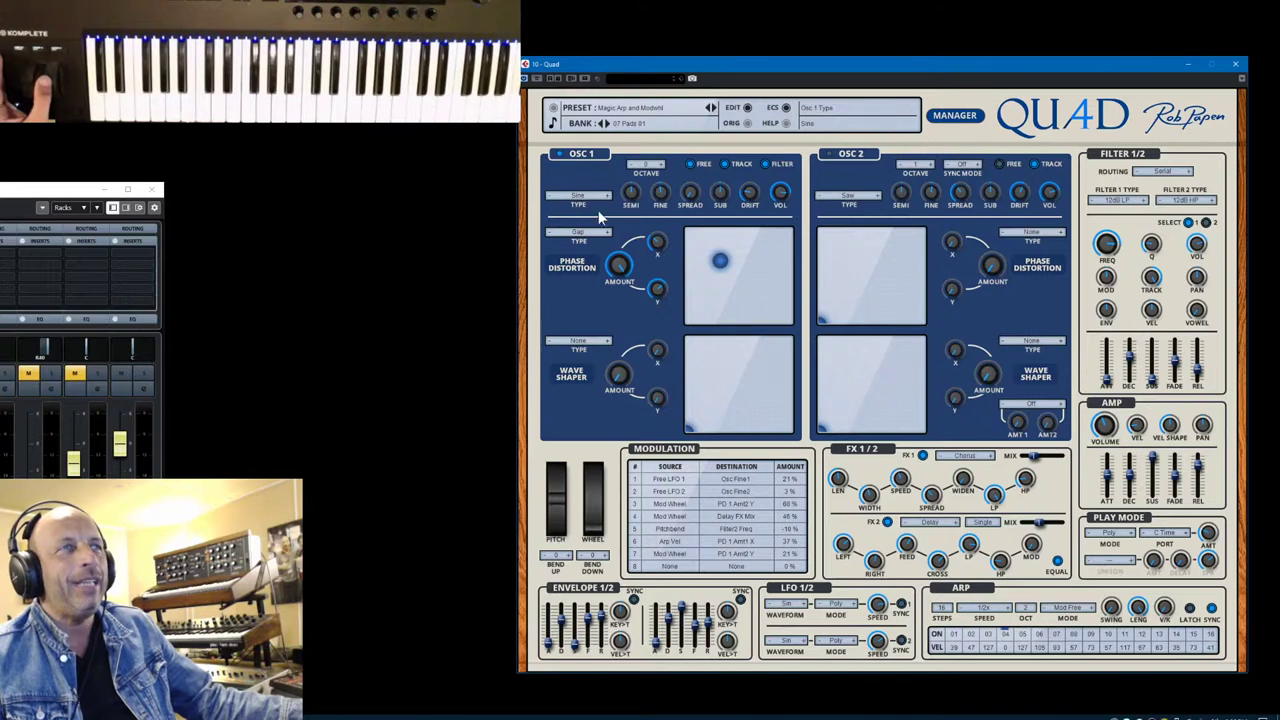
Set OSC 1's phase distortion type to Oct 3, sweep its amount down to 0% and back up, and hide the mixer.
{"action": "left_click_drag", "start_coordinate": [620, 265], "coordinate": [619, 406]}
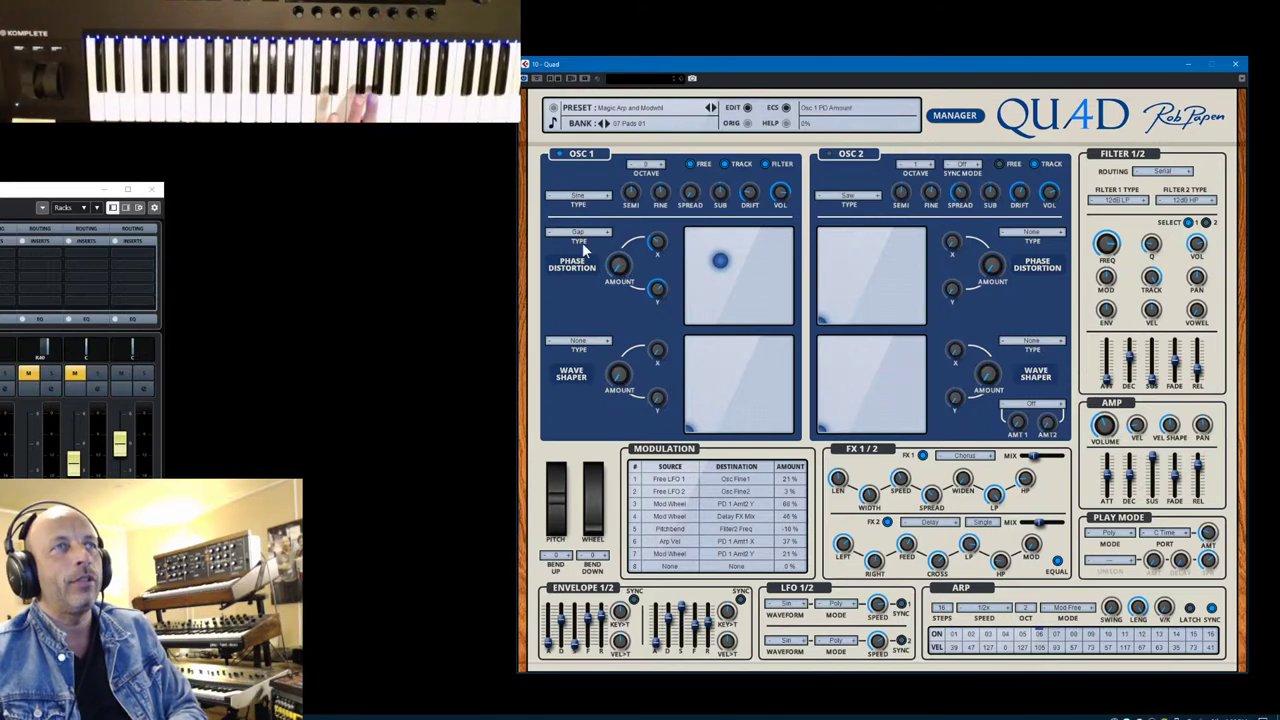
{"action": "left_click_drag", "start_coordinate": [619, 265], "coordinate": [627, 234]}
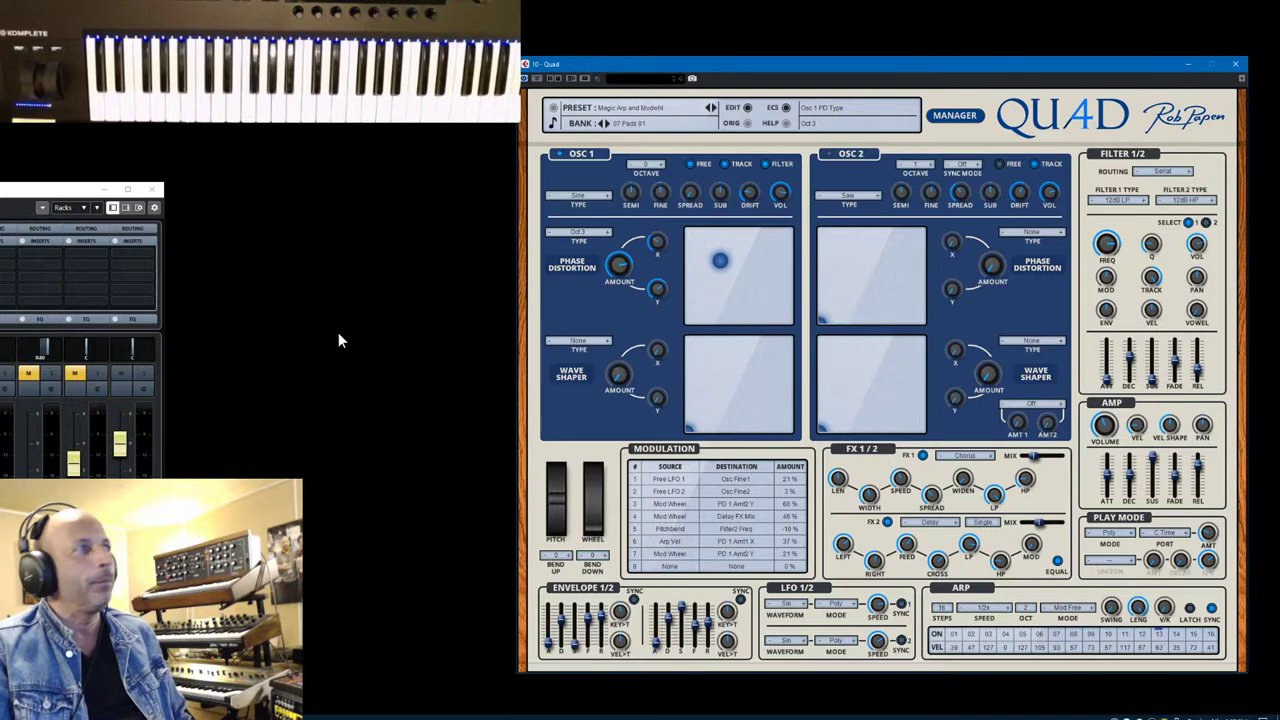
{"action": "left_click", "coordinate": [104, 189]}
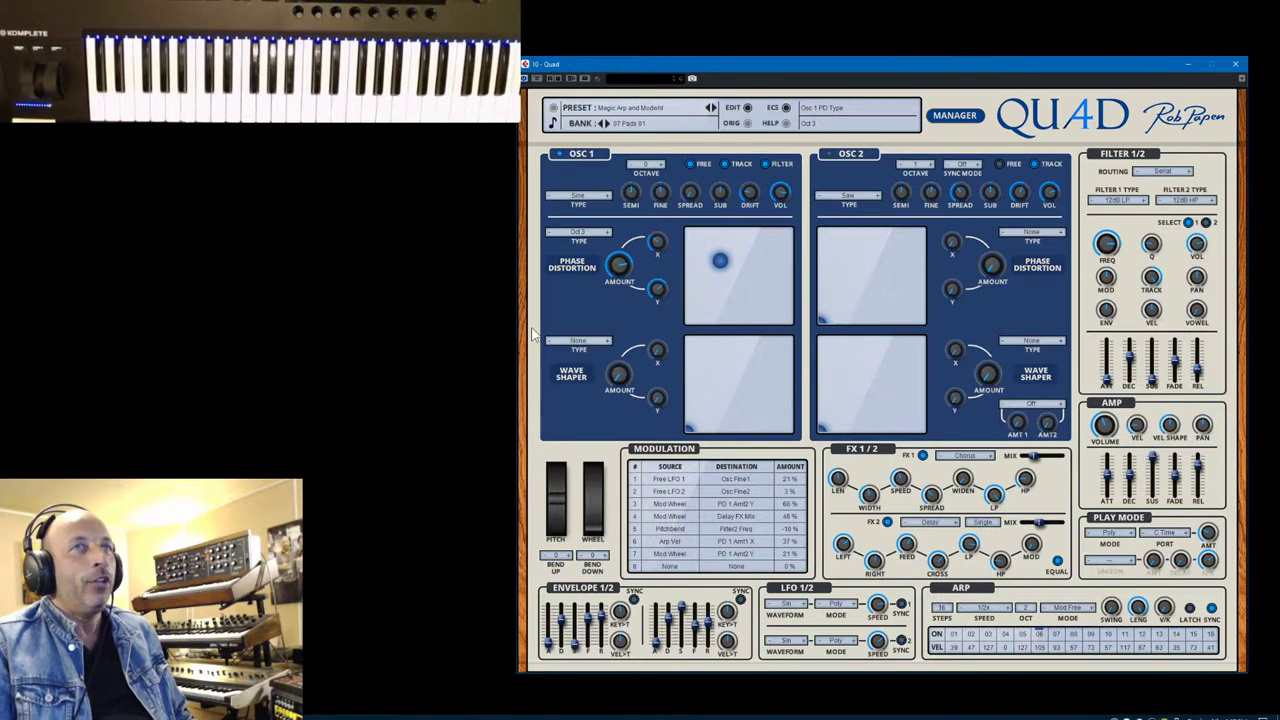
Browse the bank 02 Synth sounds 01, load Pad and Fairlight from 07 Pads 01 in the preset list, and return to the synth panel.
{"action": "mouse_move", "coordinate": [645, 376]}
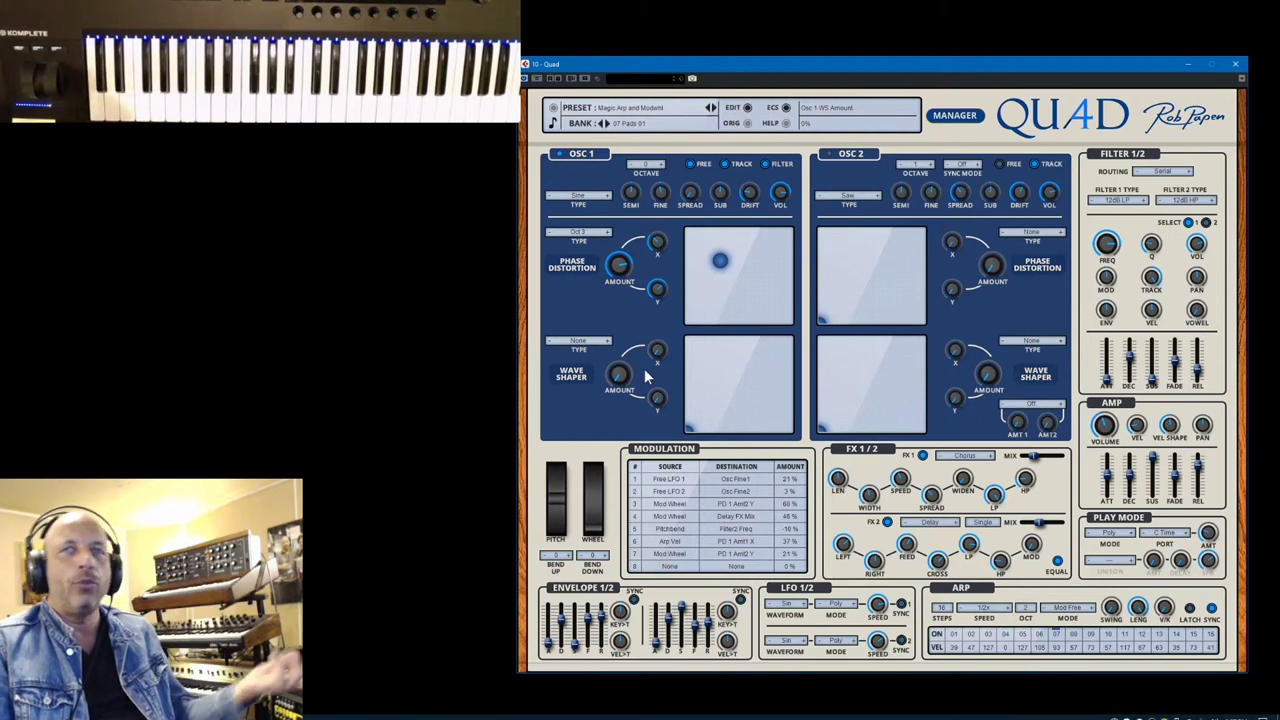
{"action": "mouse_move", "coordinate": [950, 240]}
{"action": "mouse_move", "coordinate": [928, 190]}
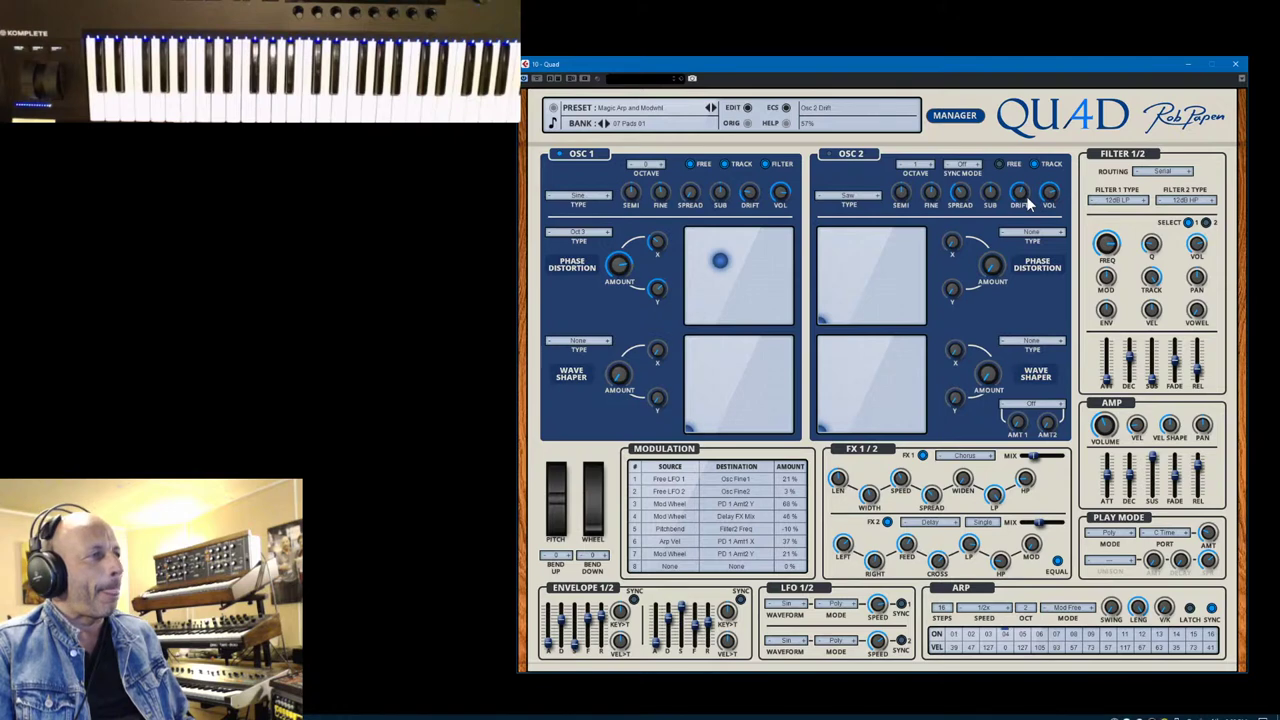
{"action": "left_click", "coordinate": [954, 116]}
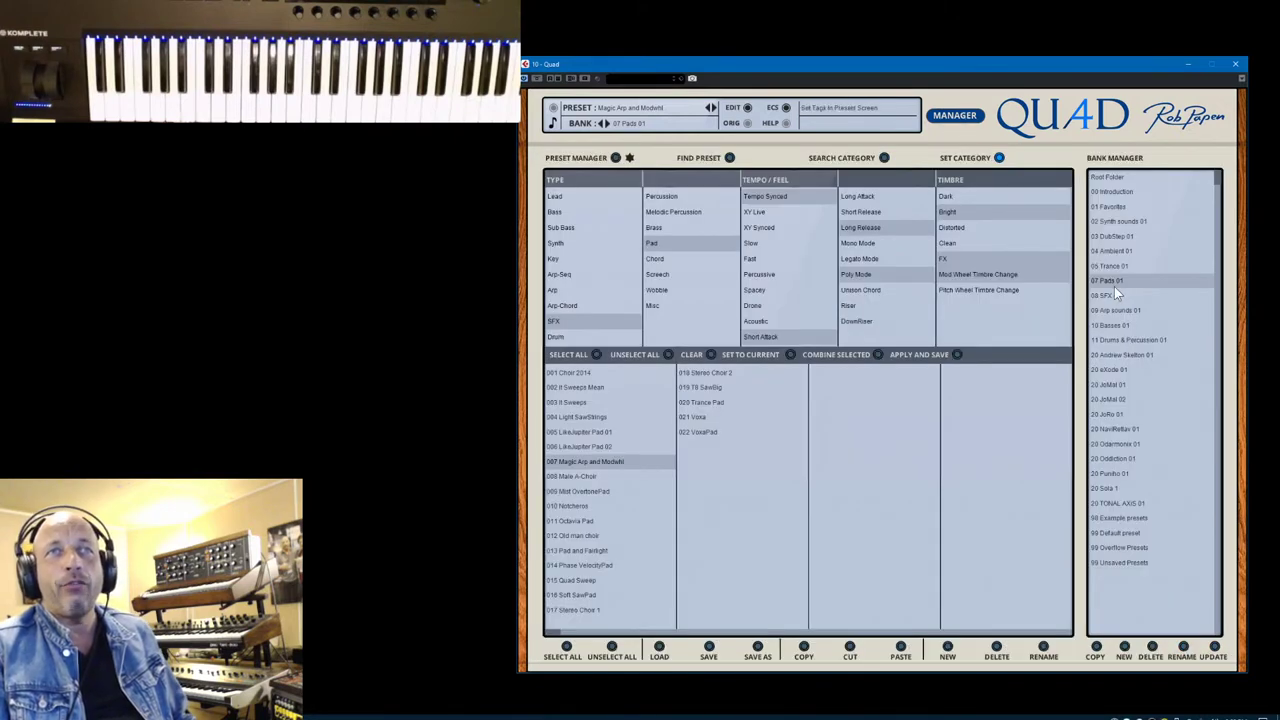
{"action": "left_click", "coordinate": [1112, 221]}
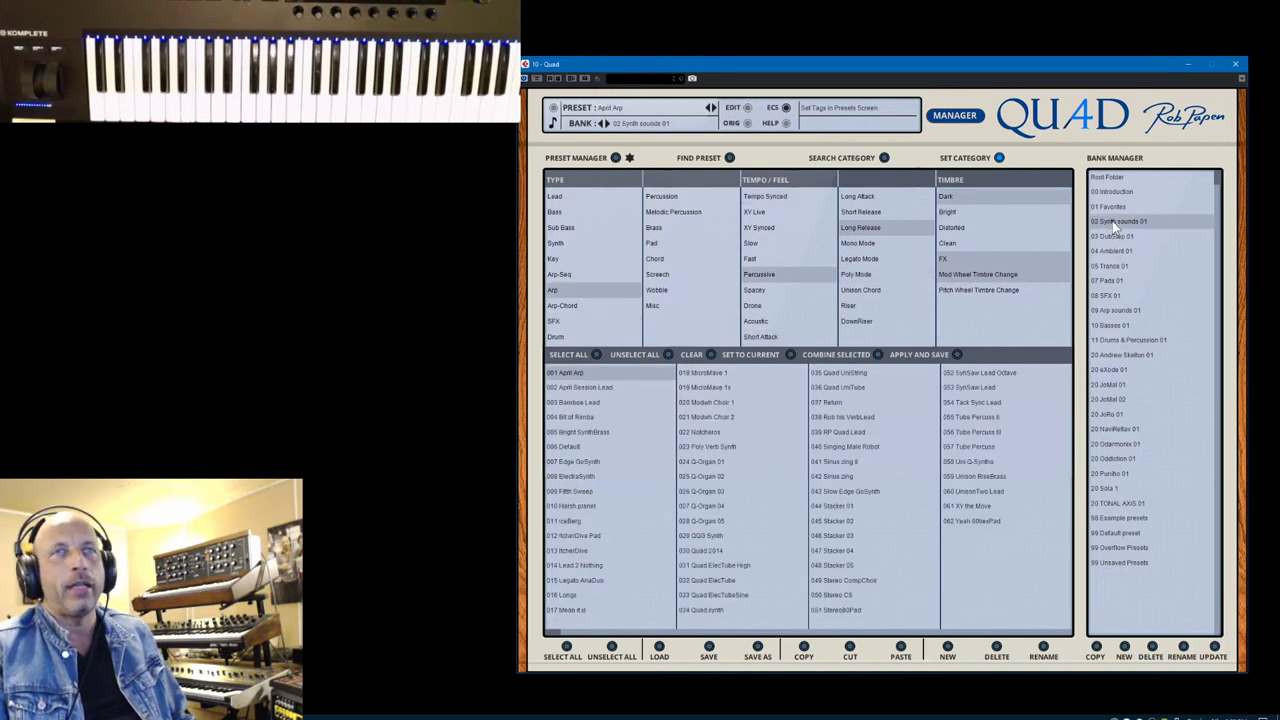
{"action": "left_click", "coordinate": [615, 157]}
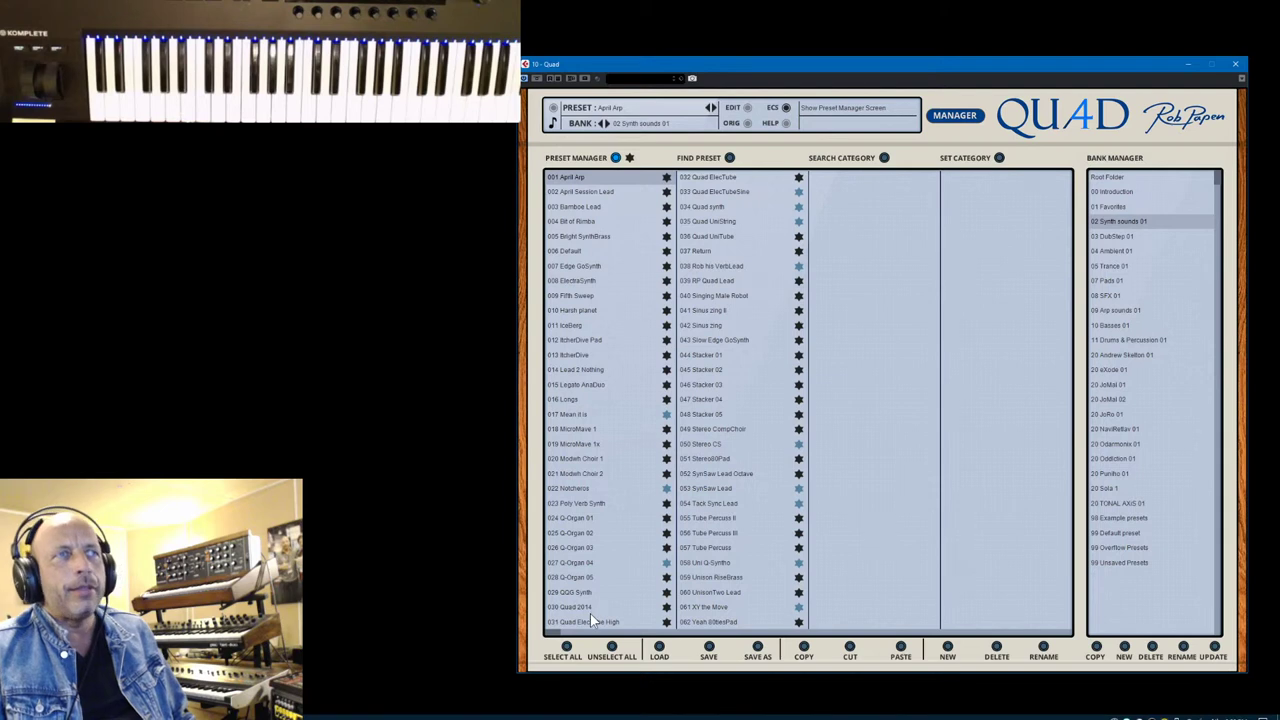
{"action": "left_click", "coordinate": [1108, 281]}
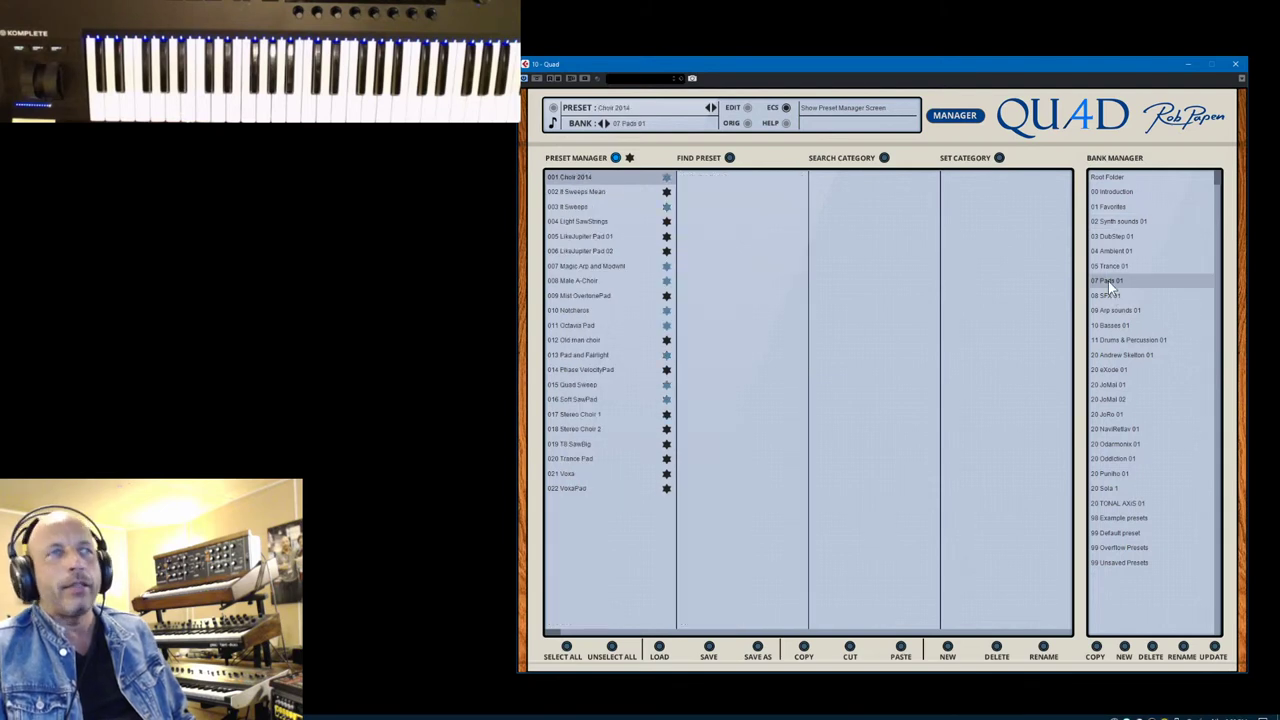
{"action": "left_click", "coordinate": [578, 355]}
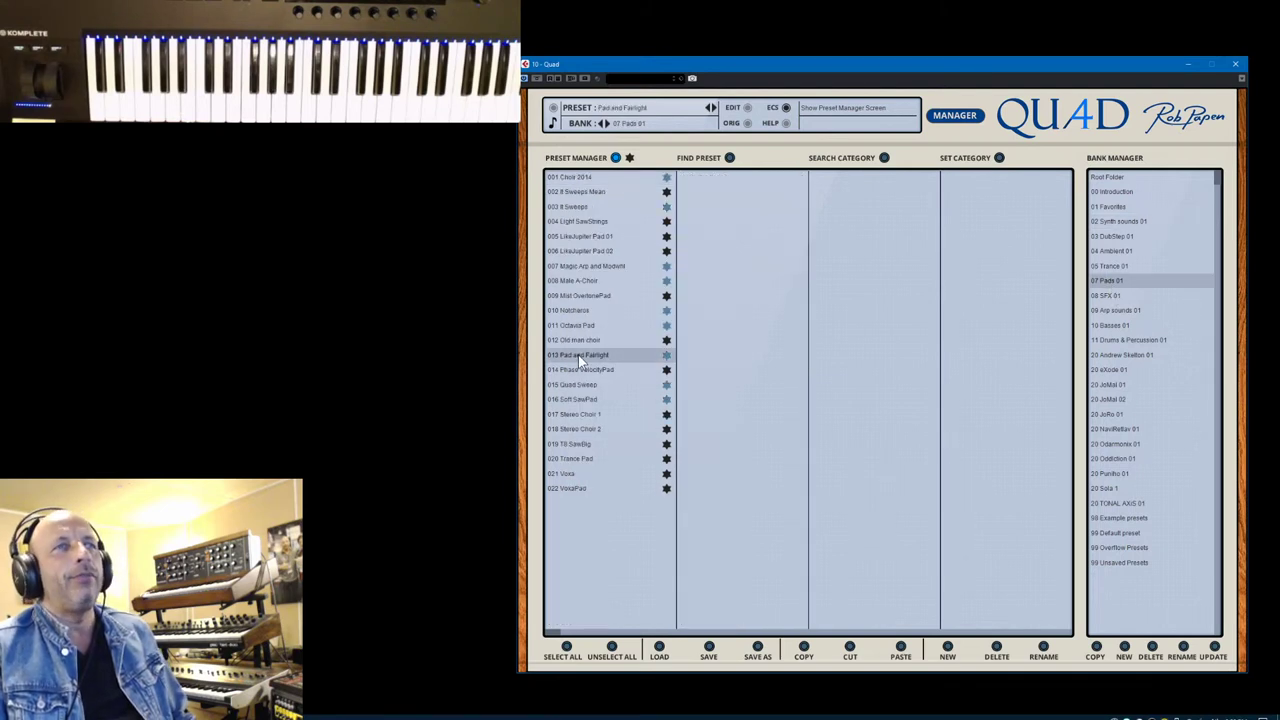
{"action": "left_click", "coordinate": [955, 118]}
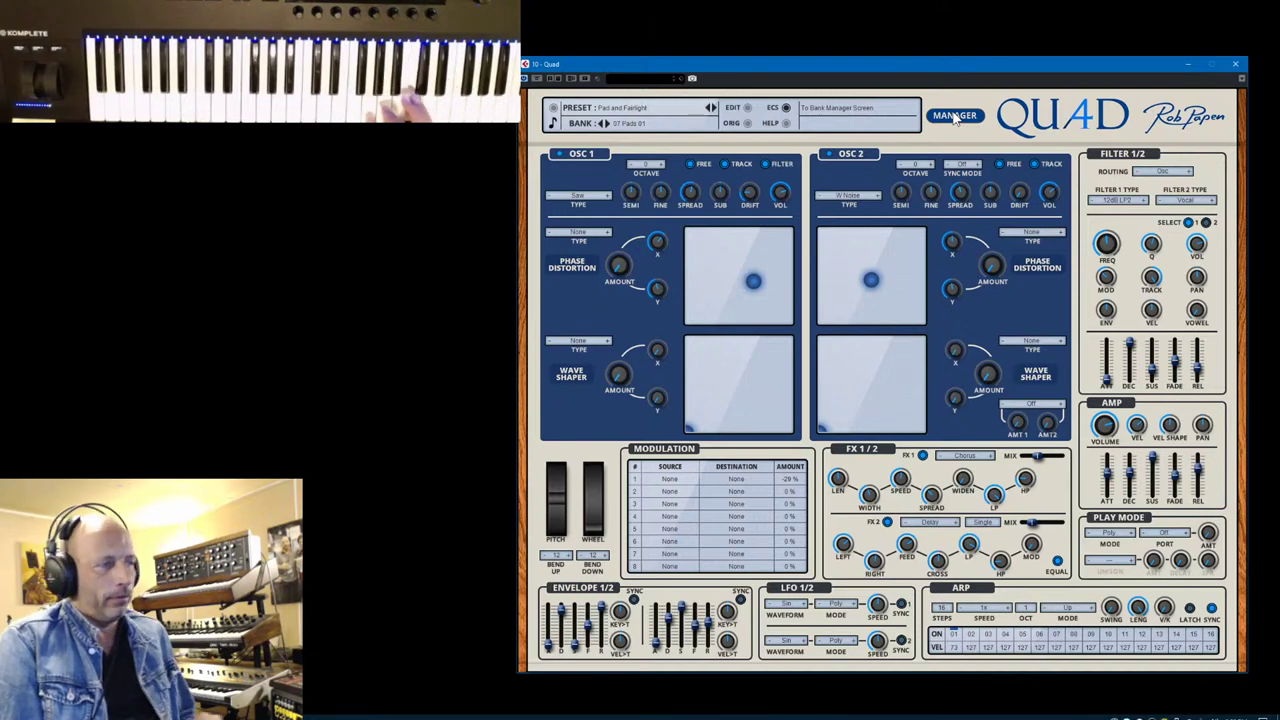
Review the filter routing options, keep Osc, and adjust Filter 1's envelope amount.
{"action": "left_click", "coordinate": [1153, 174]}
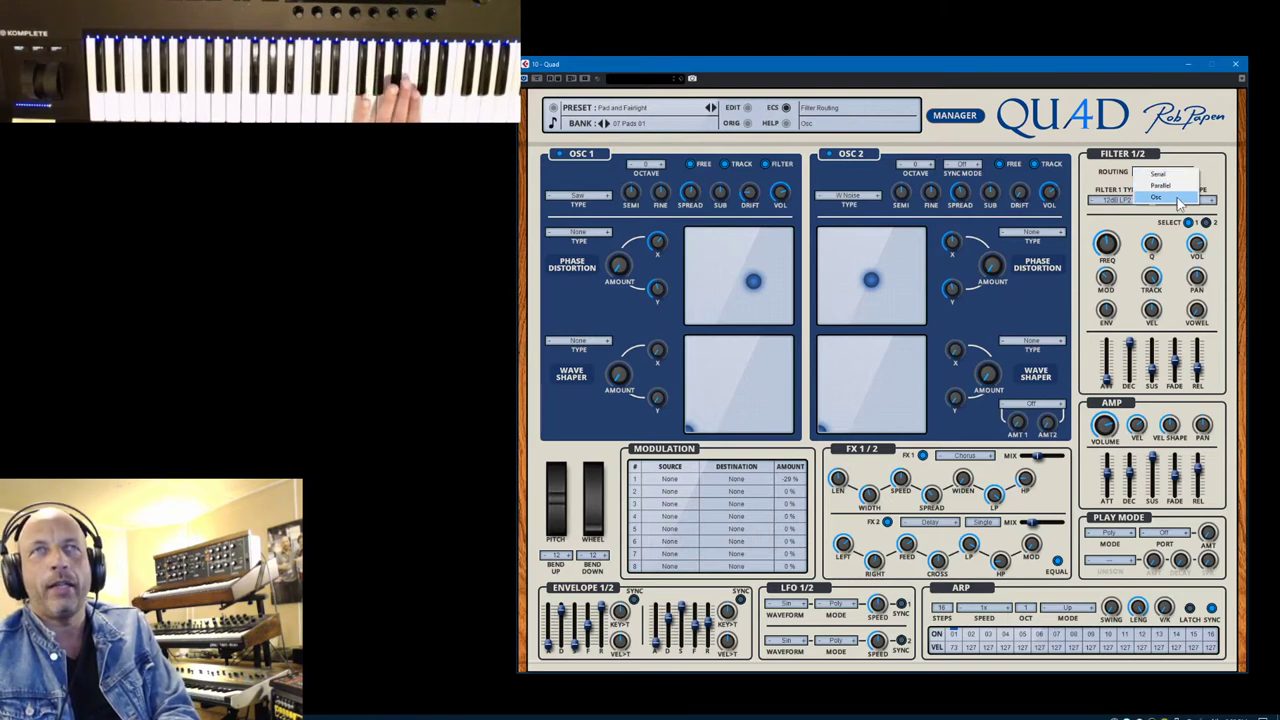
{"action": "left_click", "coordinate": [1210, 162]}
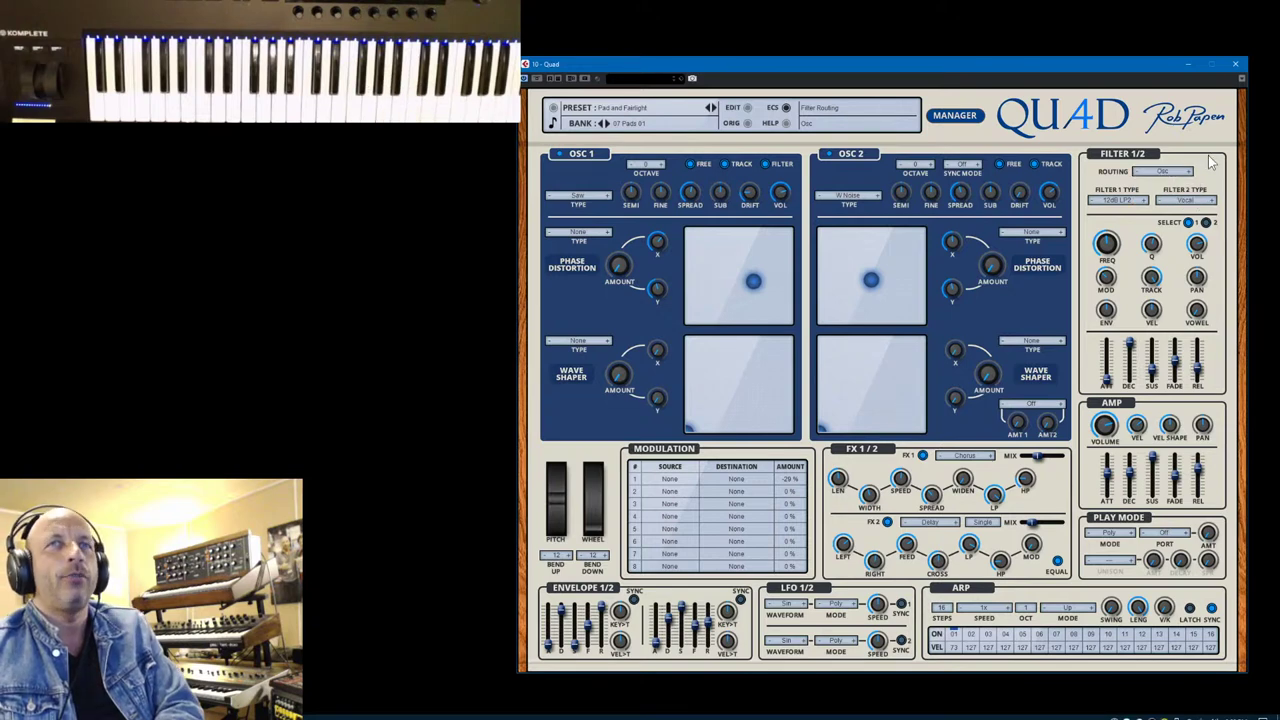
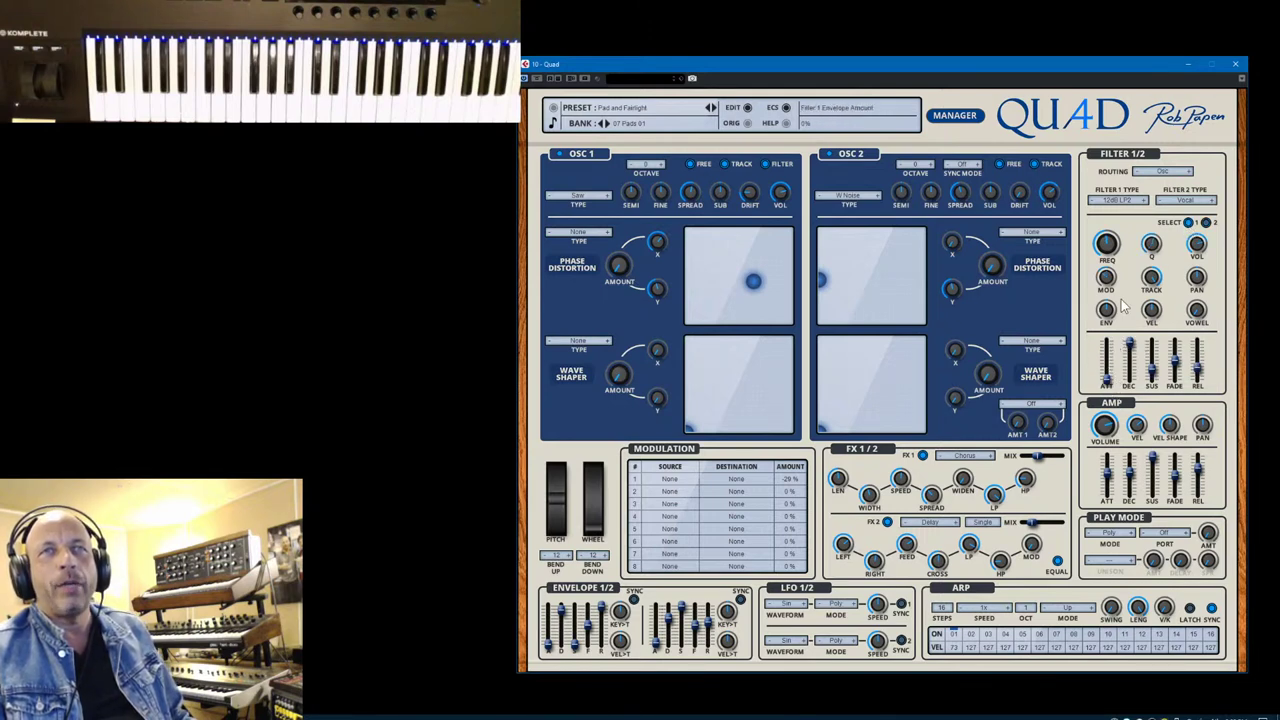
{"action": "mouse_move", "coordinate": [1108, 313]}
{"action": "left_mouse_down"}
{"action": "mouse_move", "coordinate": [1114, 296]}
{"action": "mouse_move", "coordinate": [1112, 318]}
{"action": "left_mouse_up"}
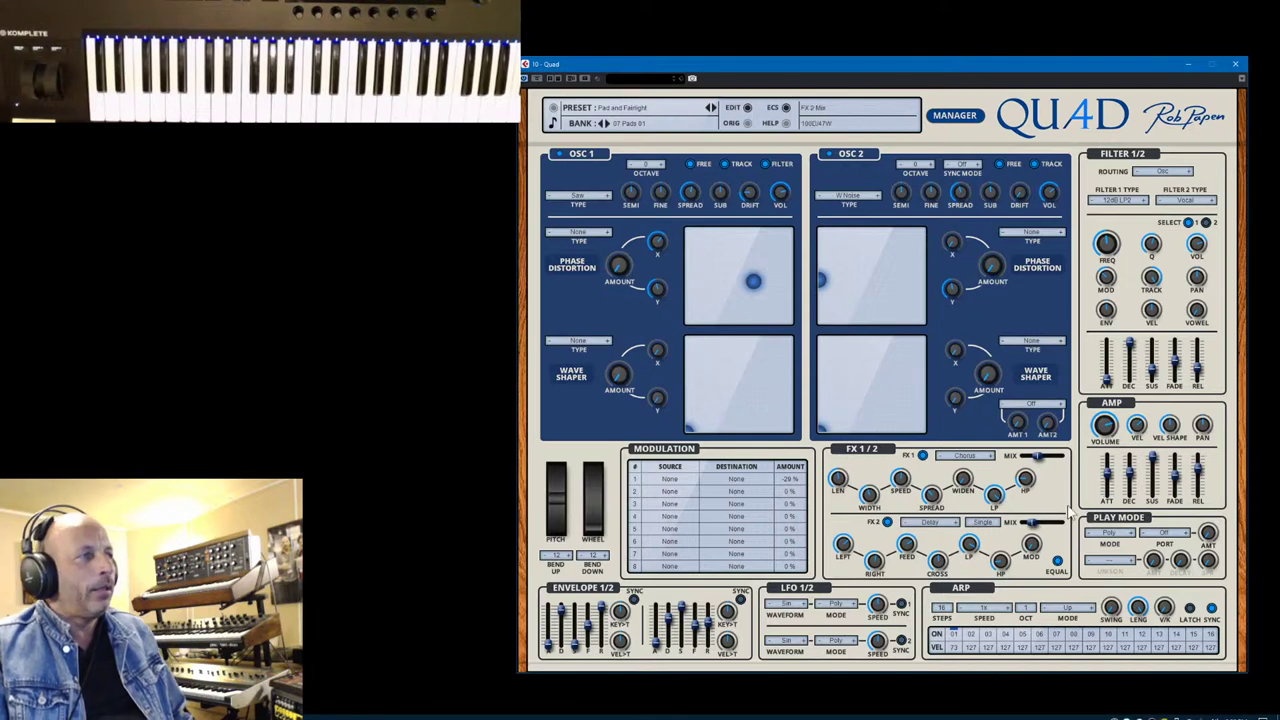
Open the bank 00 Introduction, try A Moonpad and Gap Shifter, and load Pixie Arp JoMal to view its synth settings.
{"action": "left_click", "coordinate": [958, 117]}
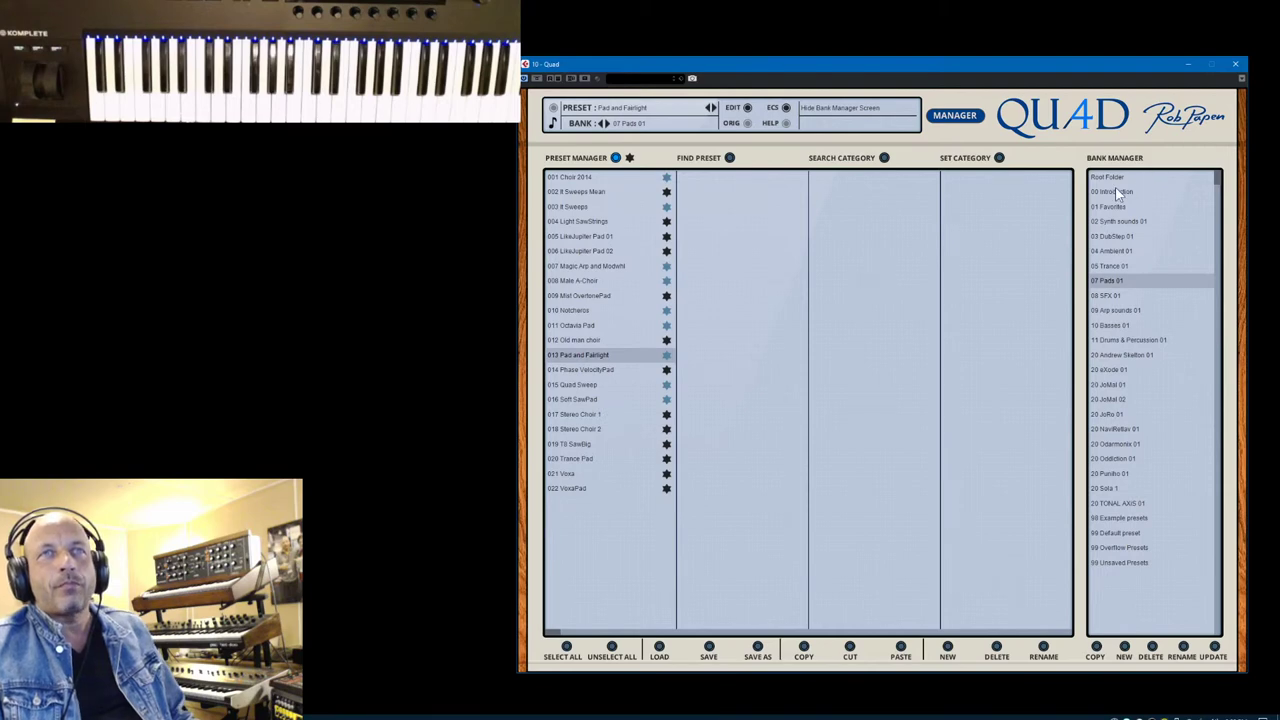
{"action": "left_click", "coordinate": [1114, 190]}
{"action": "left_click", "coordinate": [960, 116]}
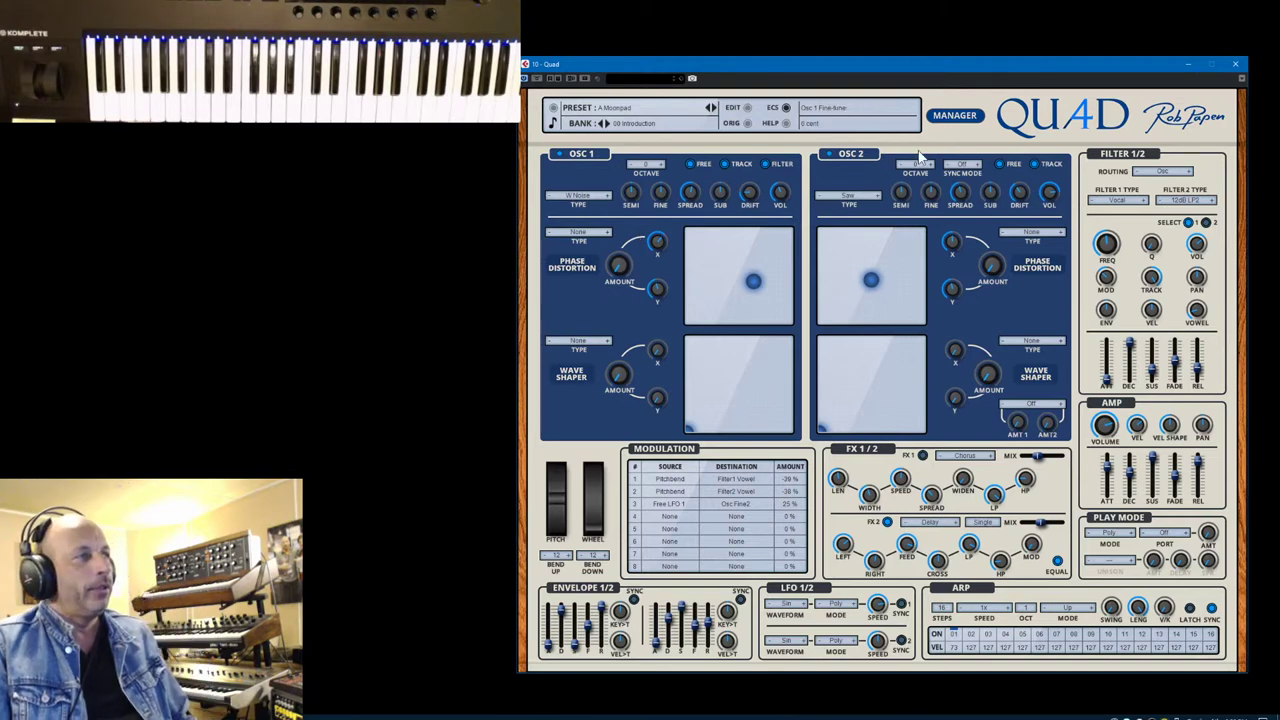
{"action": "left_click", "coordinate": [966, 116]}
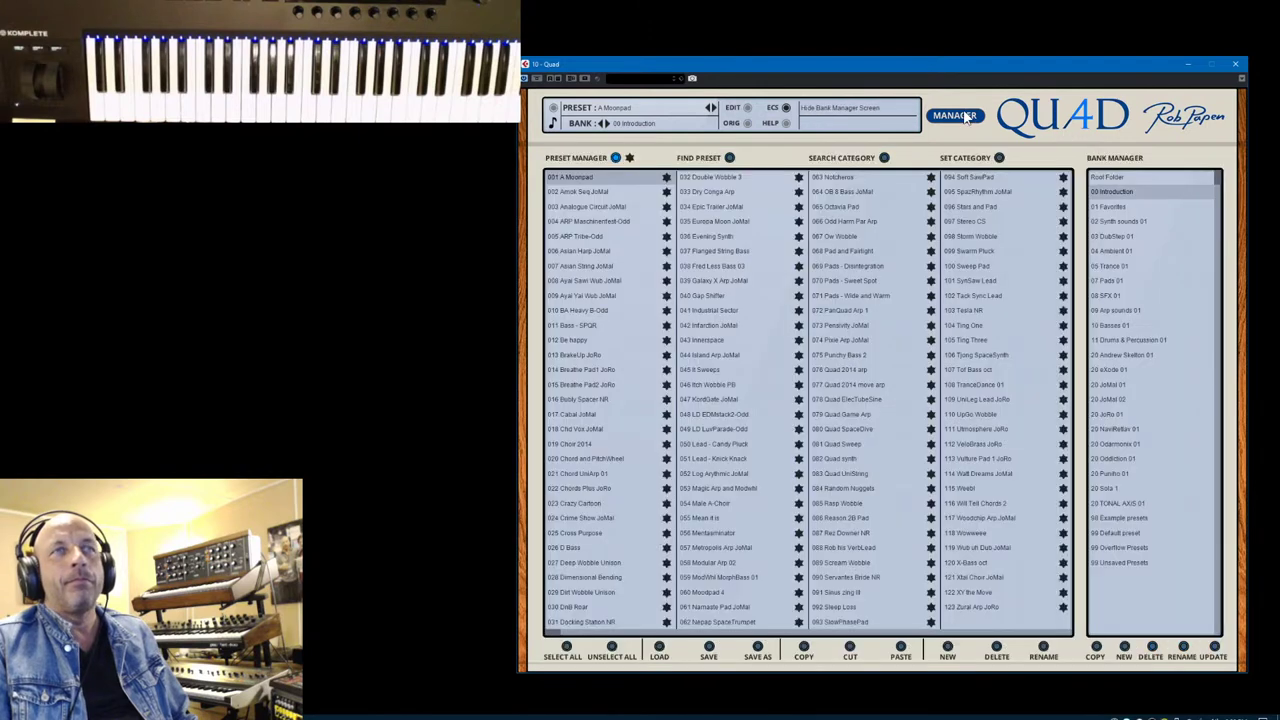
{"action": "left_click", "coordinate": [706, 295]}
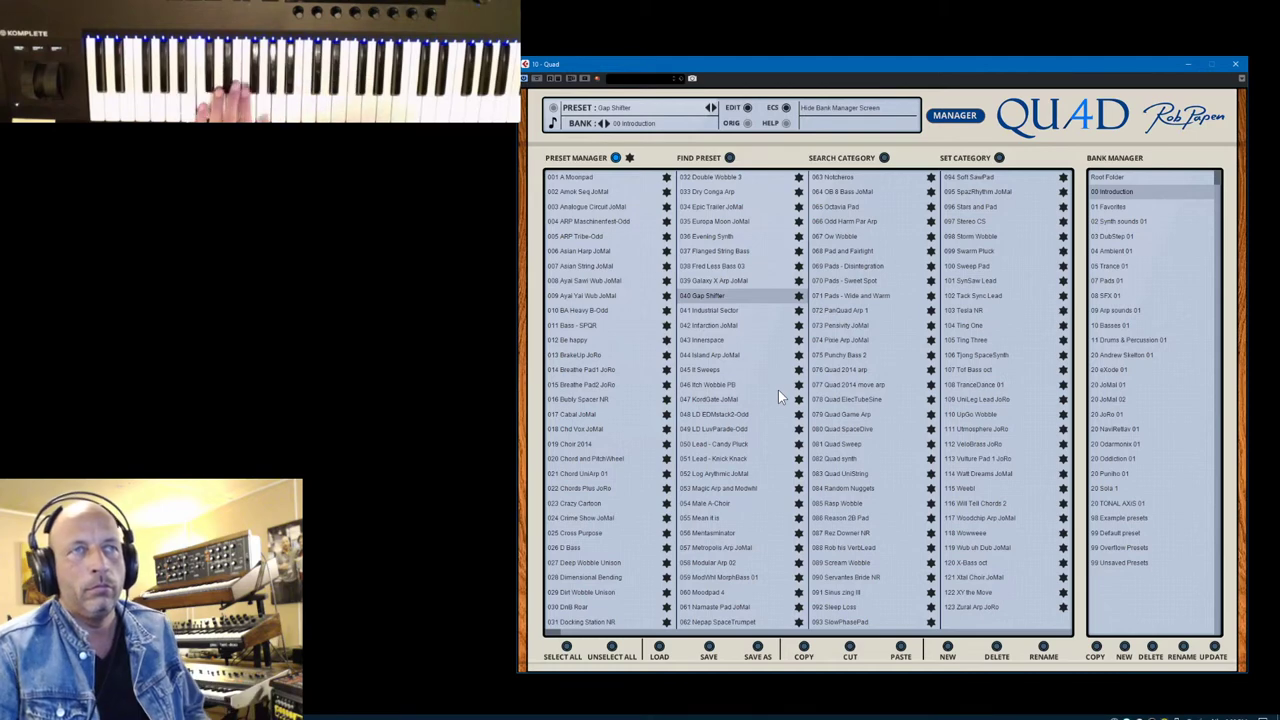
{"action": "left_click", "coordinate": [836, 341]}
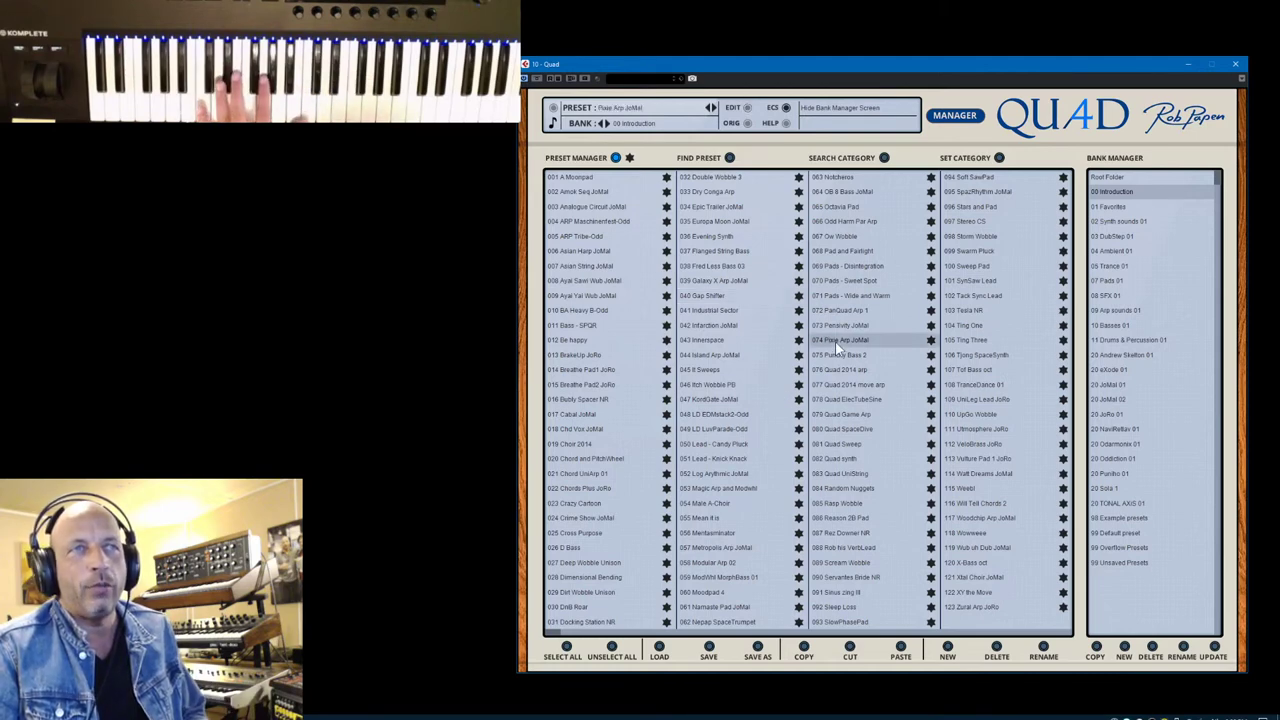
{"action": "left_click", "coordinate": [958, 116]}
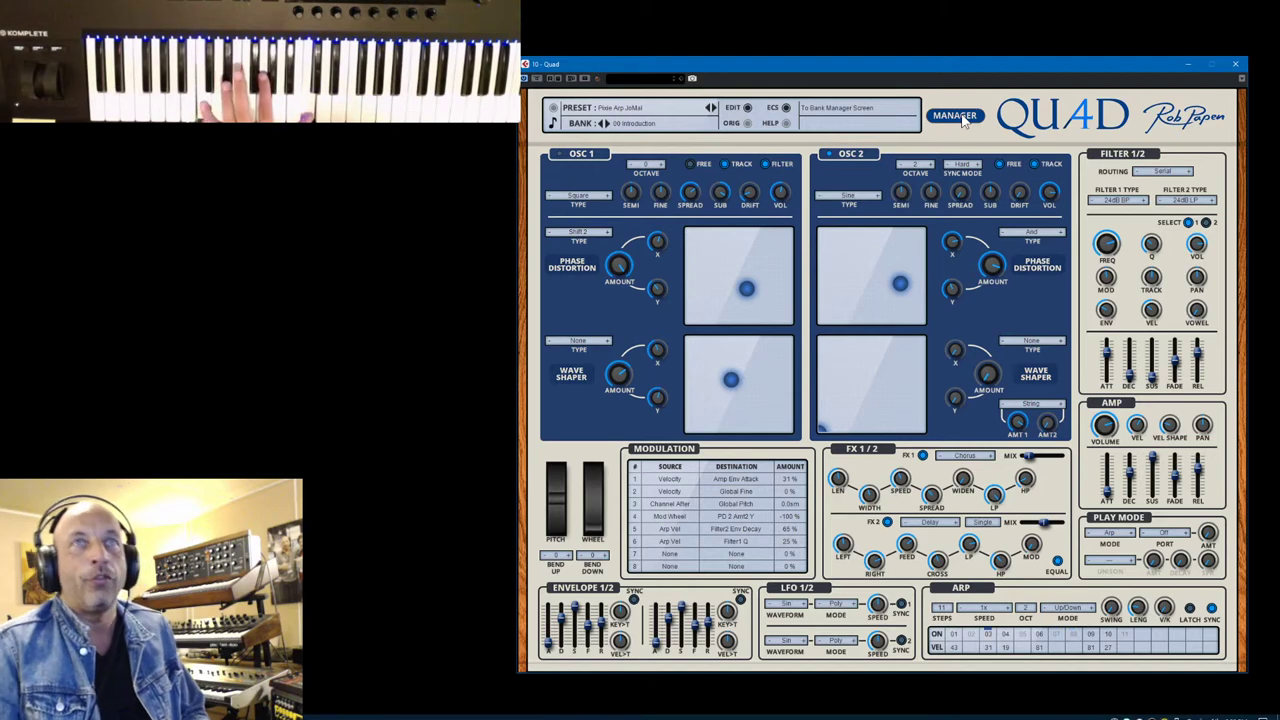
Try Quad Sweep and Magic Arp and Modwhl from the bank 00 Introduction, and load Log Arythmic JoMal.
{"action": "left_click", "coordinate": [962, 117]}
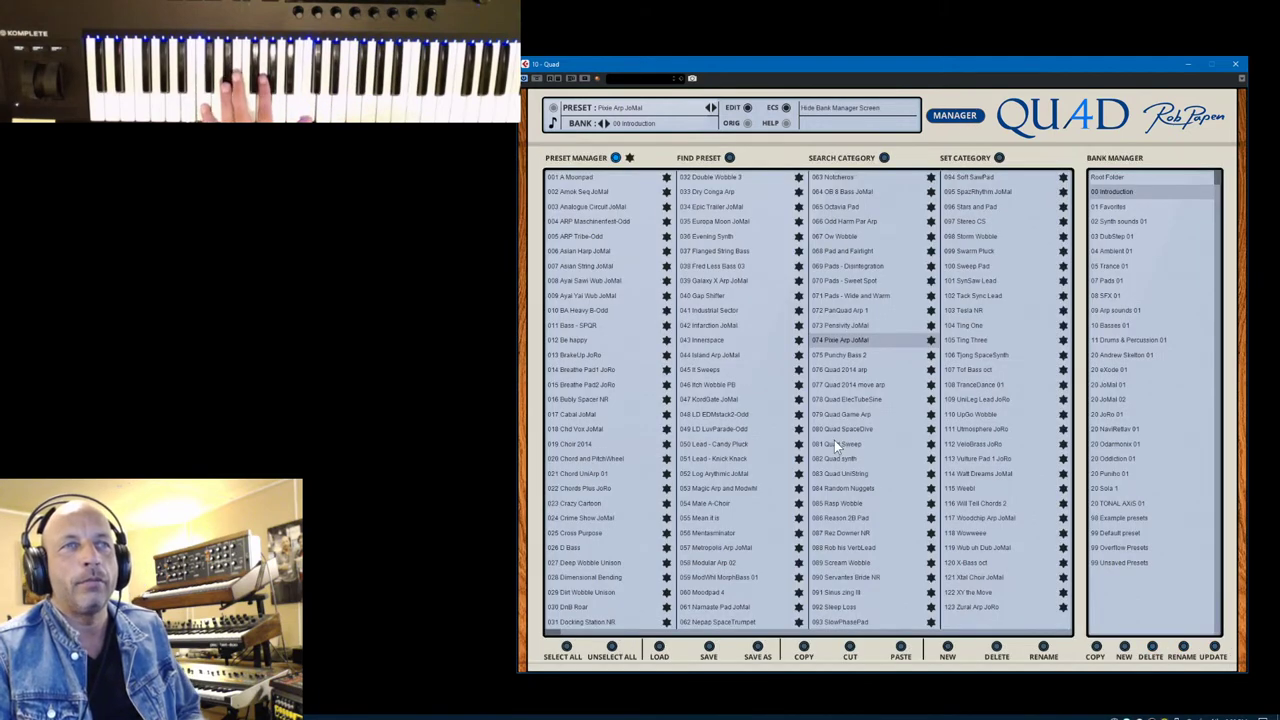
{"action": "left_click", "coordinate": [837, 444]}
{"action": "left_click", "coordinate": [698, 488]}
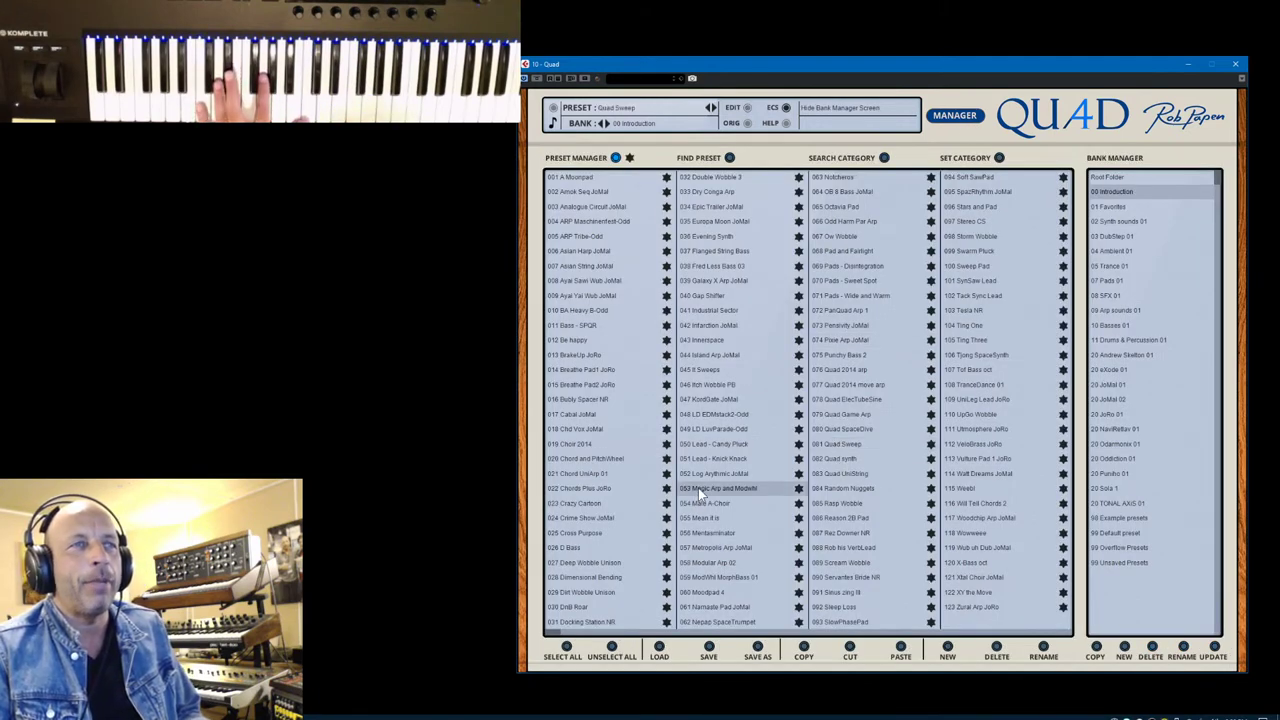
{"action": "left_click", "coordinate": [690, 474]}
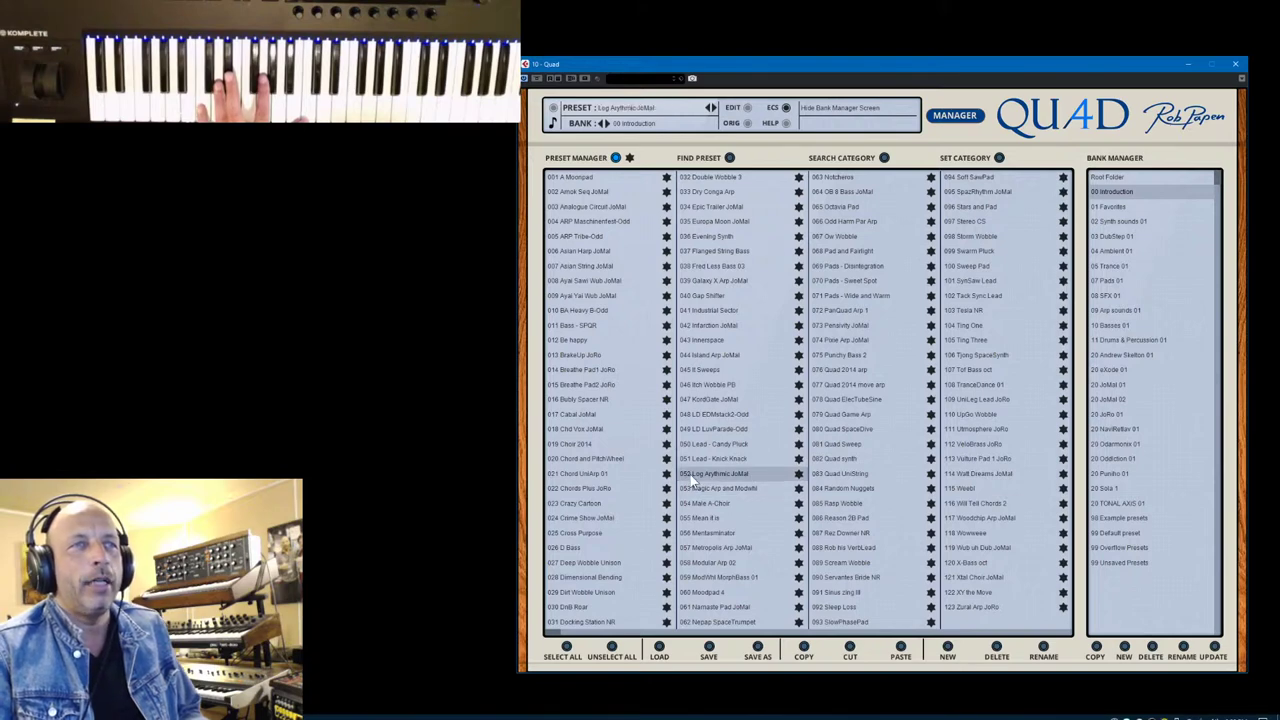
Return to the synth panel and load the preset A Moonpad from the preset group 1-36.
{"action": "left_click", "coordinate": [954, 122]}
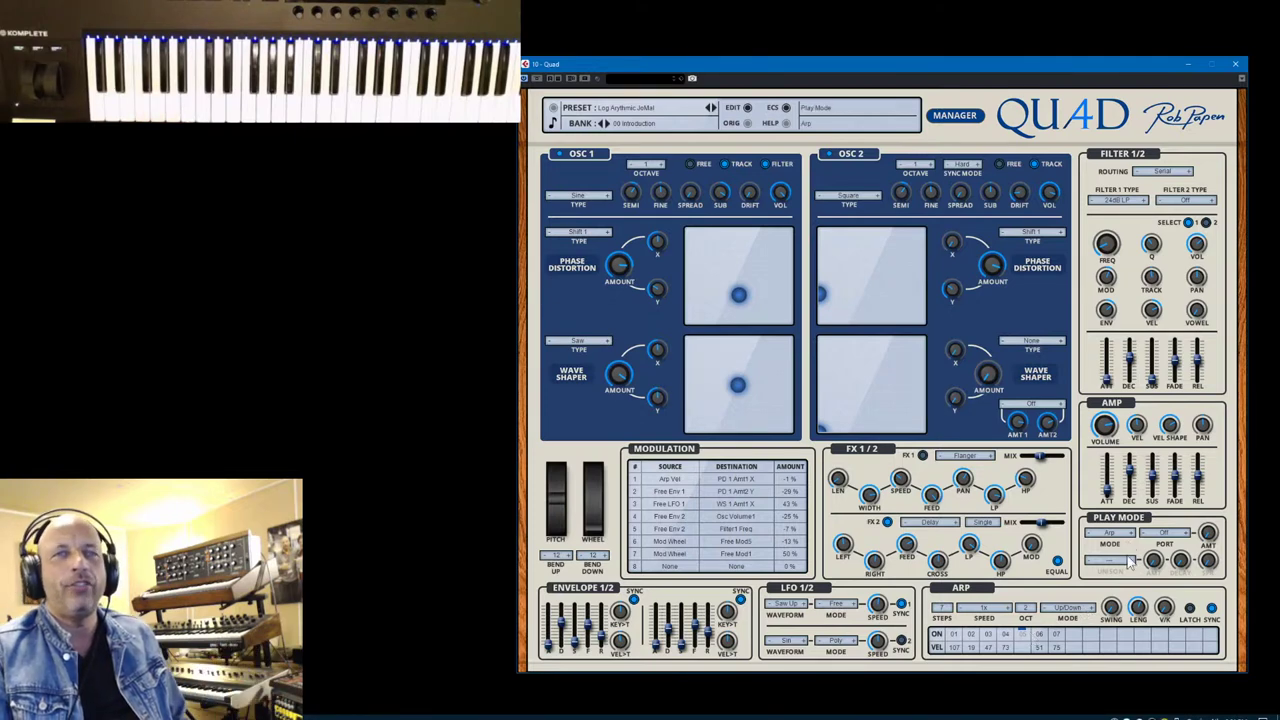
{"action": "left_click", "coordinate": [640, 108]}
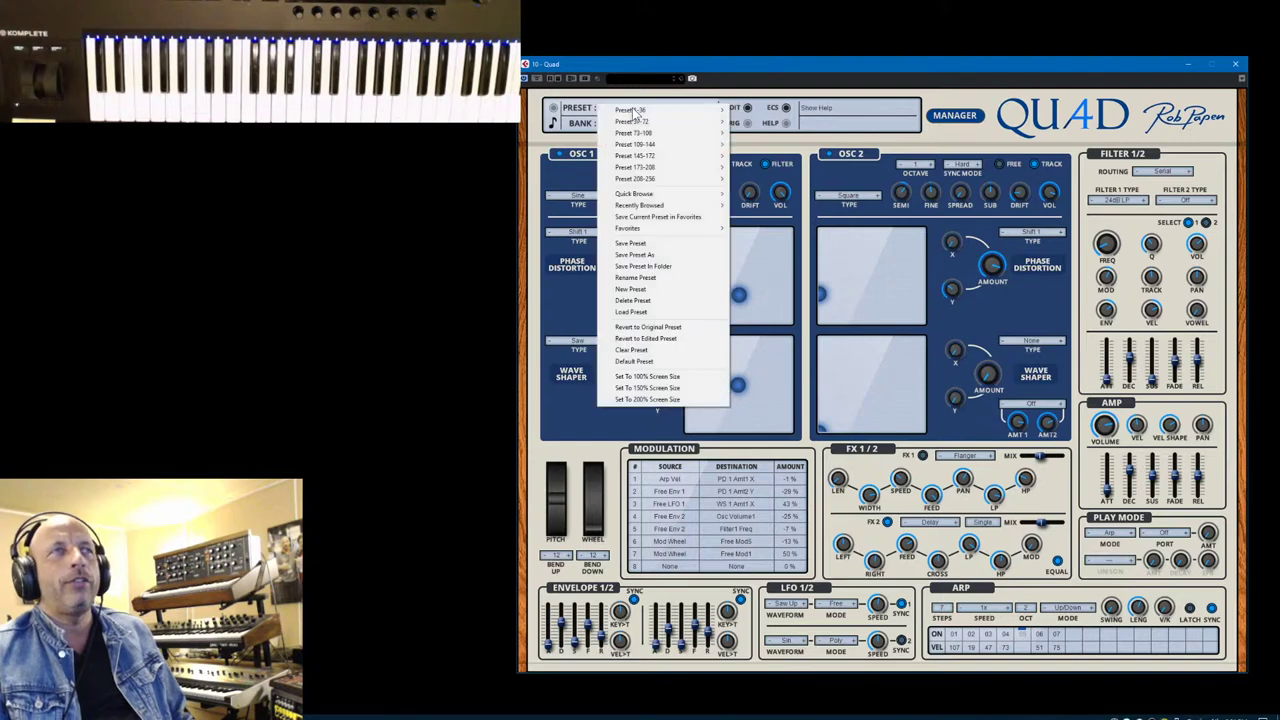
{"action": "mouse_move", "coordinate": [642, 111]}
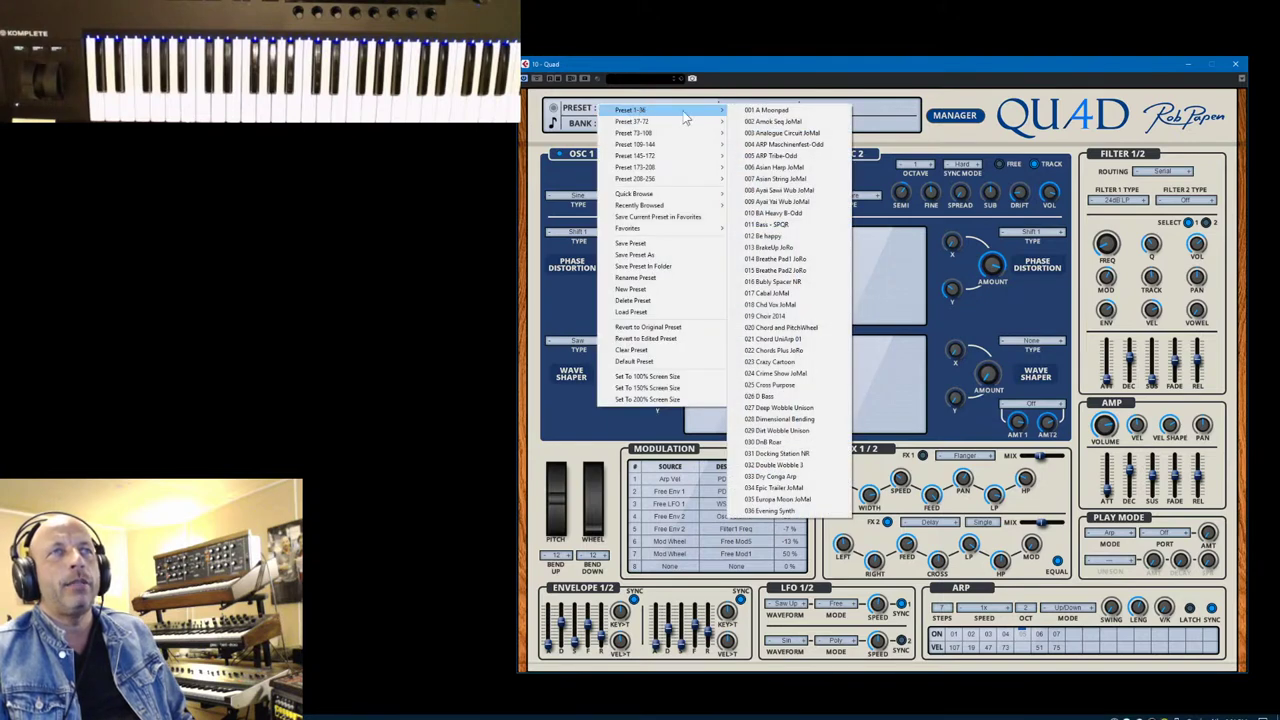
{"action": "left_click", "coordinate": [767, 110]}
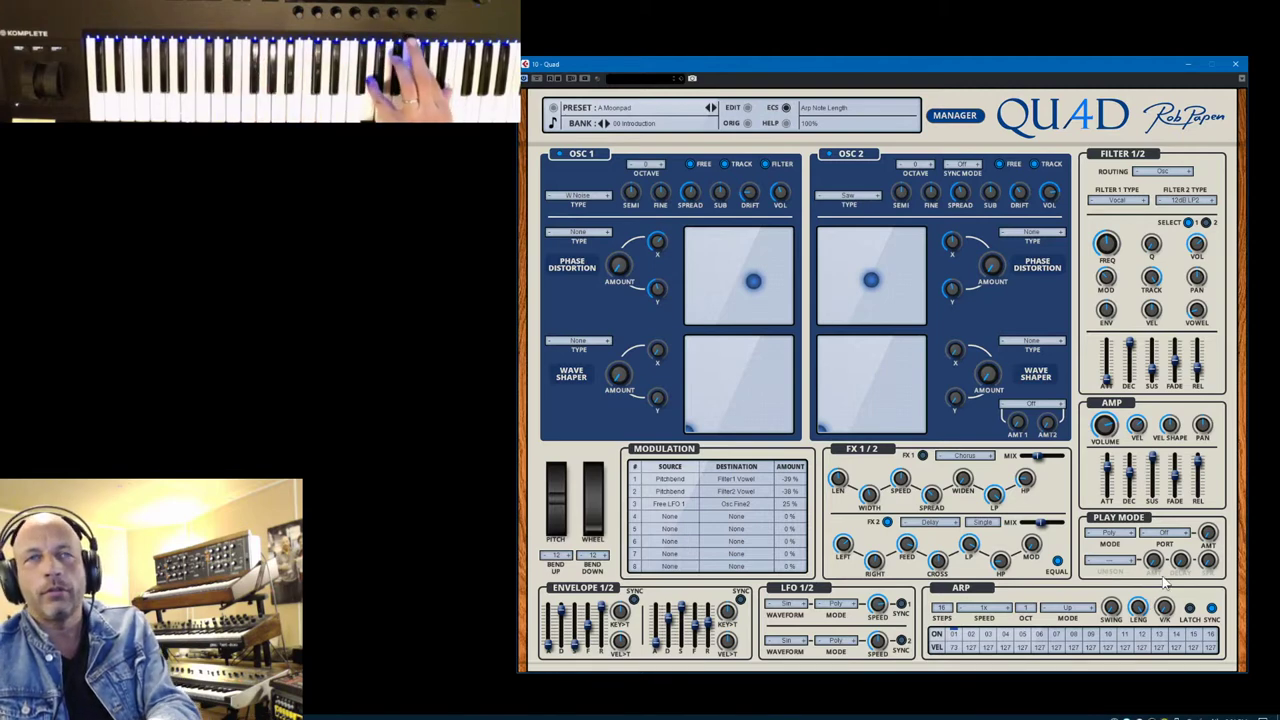
Try the Uni Poly play mode on A Moonpad and switch back to Poly for comparison.
{"action": "left_click", "coordinate": [1112, 533]}
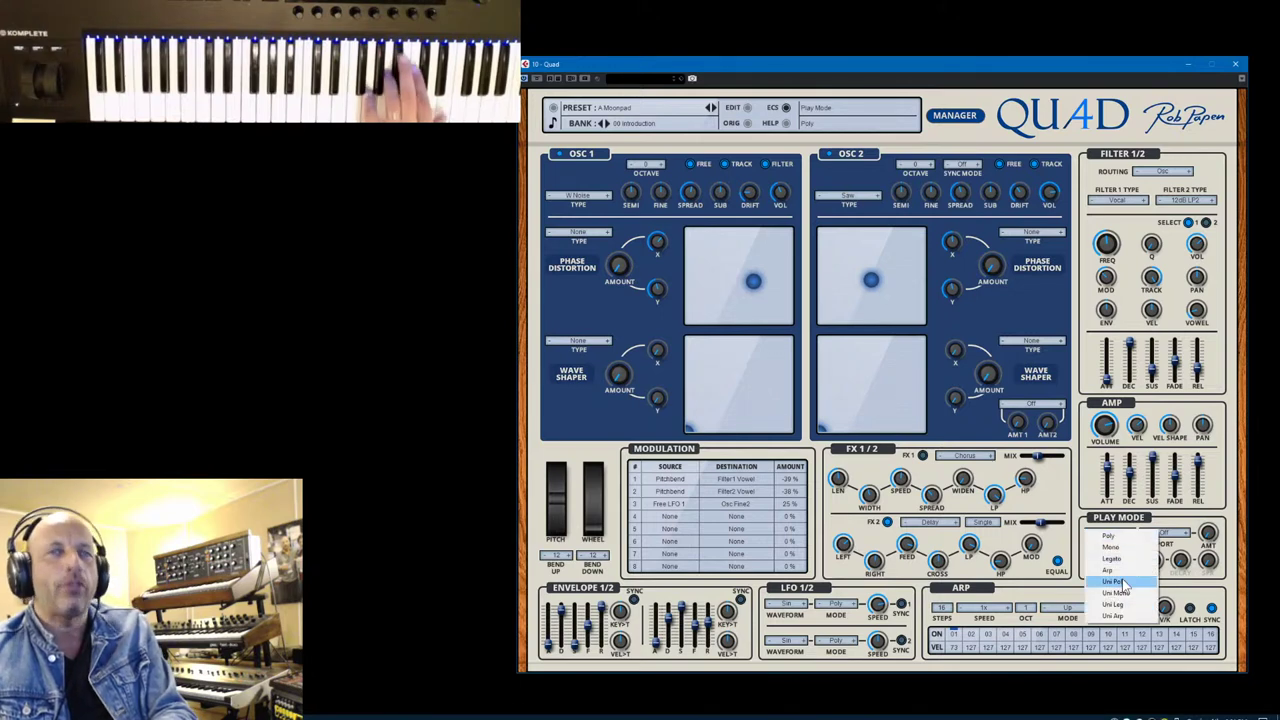
{"action": "left_click", "coordinate": [1123, 583]}
{"action": "left_click", "coordinate": [1112, 535]}
{"action": "left_click", "coordinate": [1125, 538]}
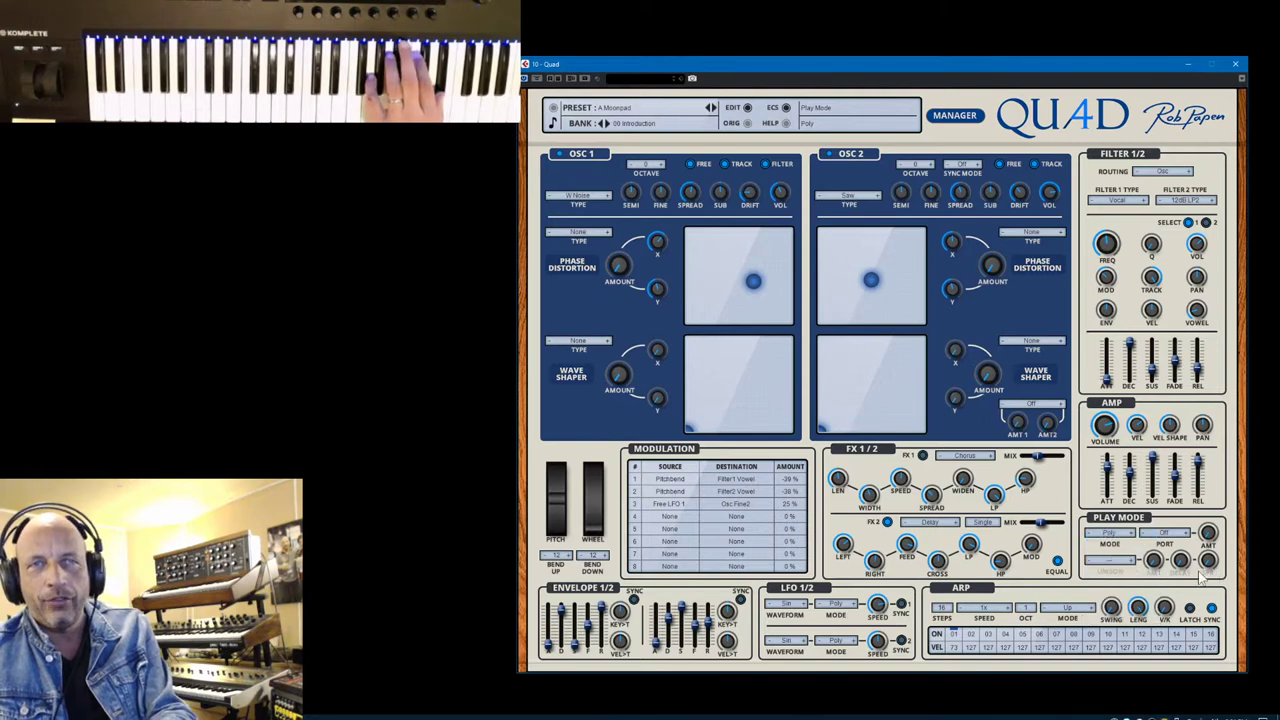
Set the play mode to Uni Poly, with the unison amount at about 33% and an increased unison spread.
{"action": "left_click", "coordinate": [1119, 540]}
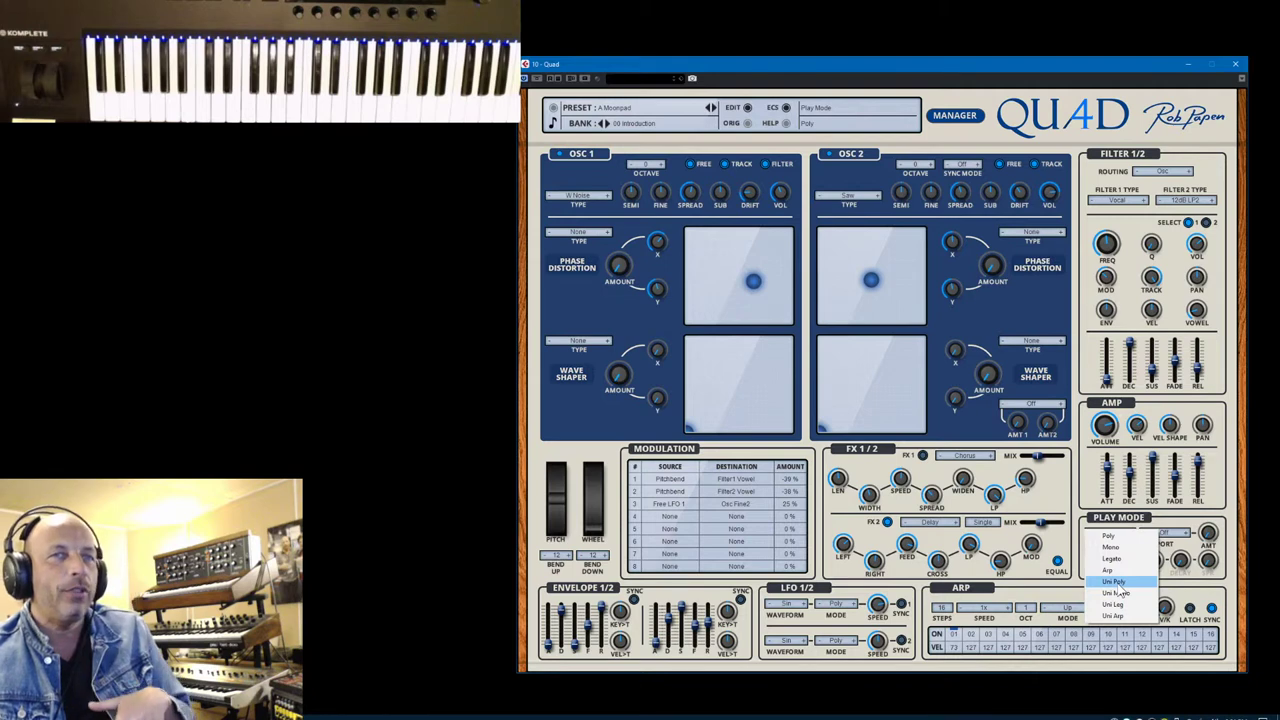
{"action": "left_click", "coordinate": [1114, 583]}
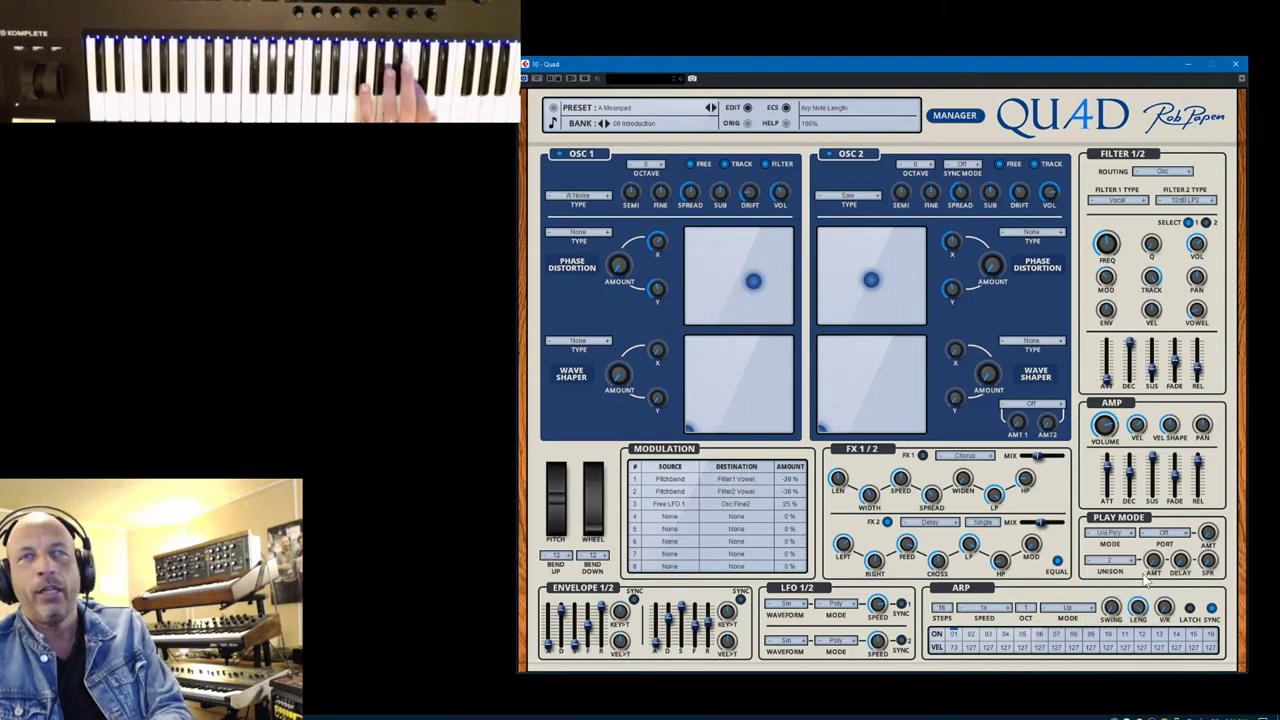
{"action": "left_click_drag", "start_coordinate": [1154, 567], "coordinate": [1156, 546]}
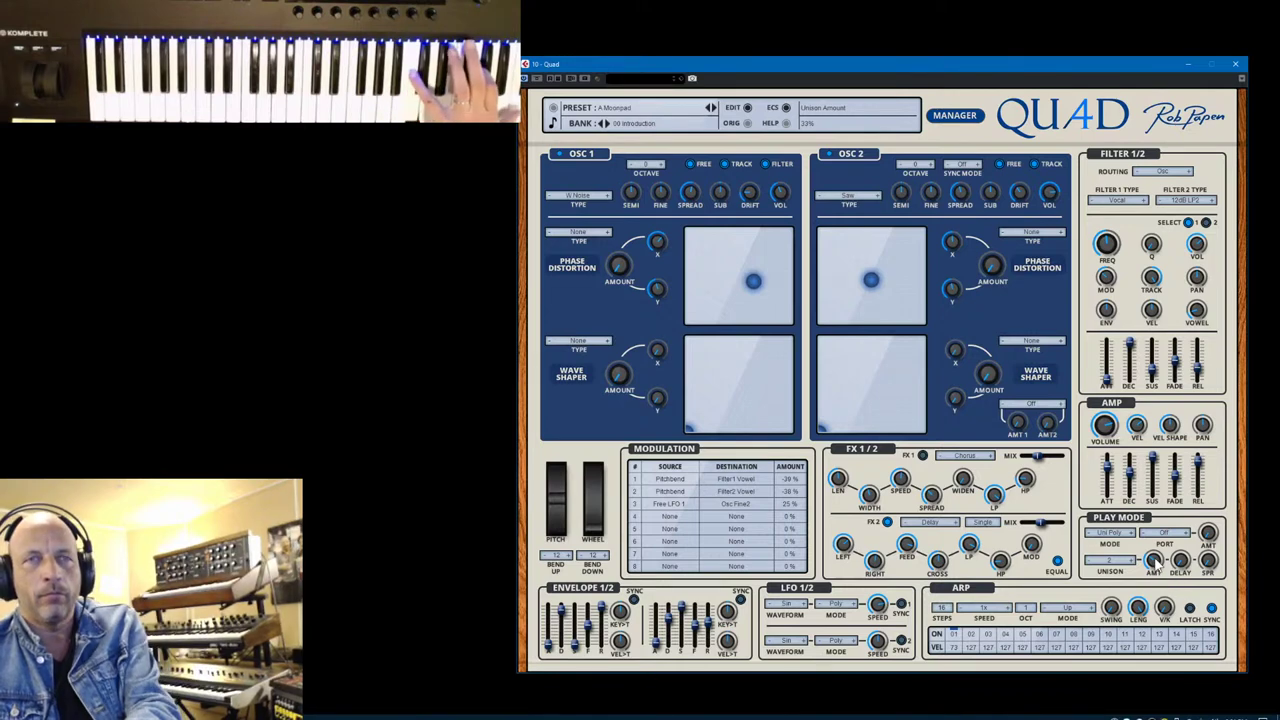
{"action": "left_click_drag", "start_coordinate": [1207, 569], "coordinate": [1213, 532]}
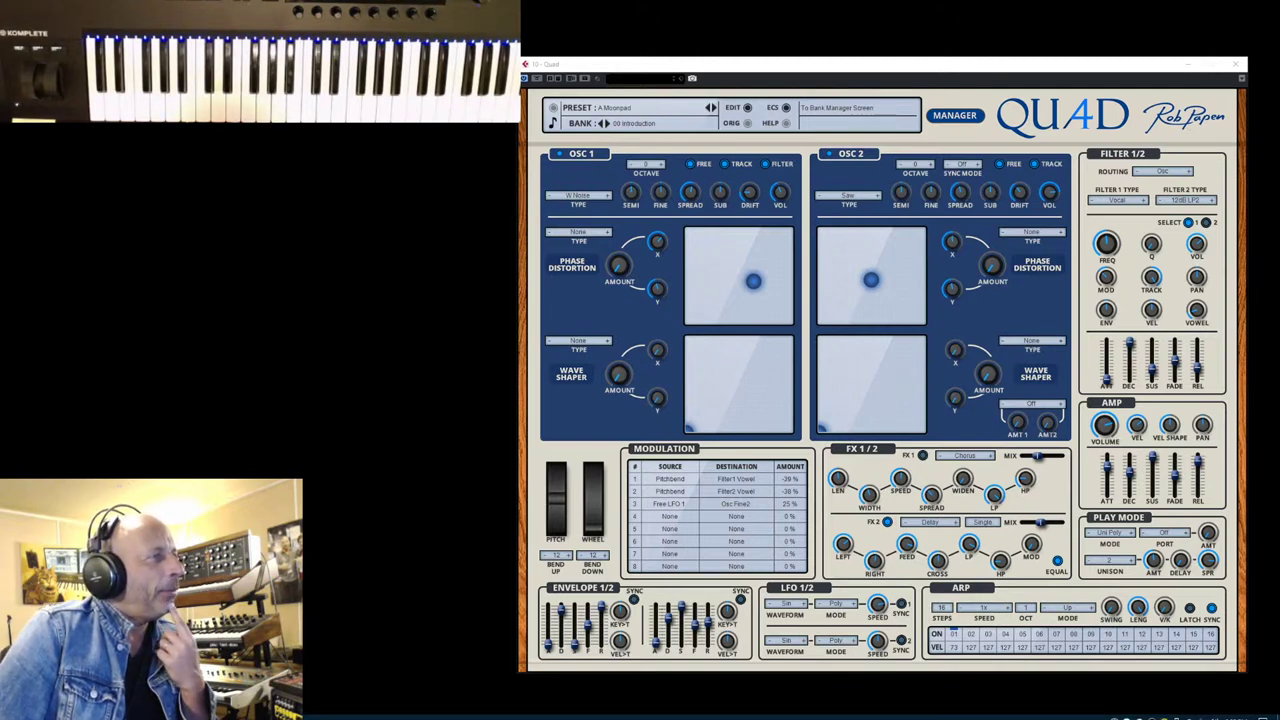
Load the preset Stereo CS from the bank 00 Introduction and return to the synth panel.
{"action": "left_click", "coordinate": [954, 118]}
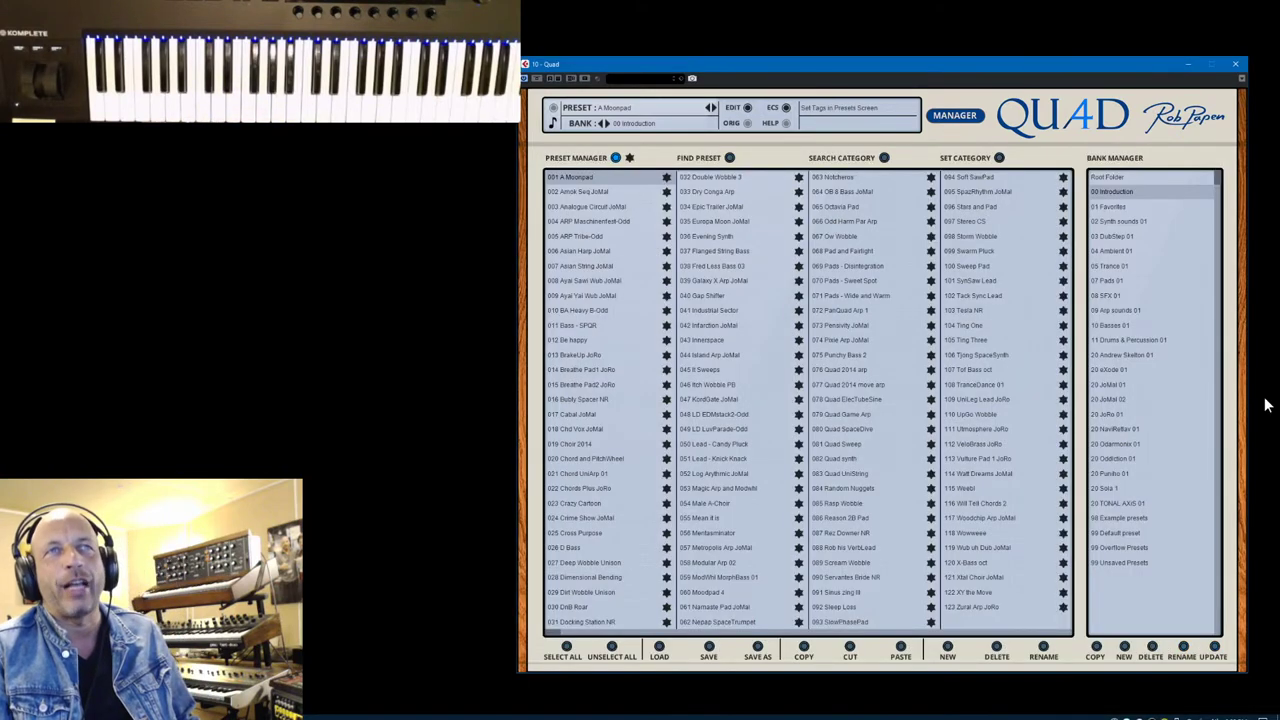
{"action": "left_click", "coordinate": [957, 223]}
{"action": "left_click", "coordinate": [968, 118]}
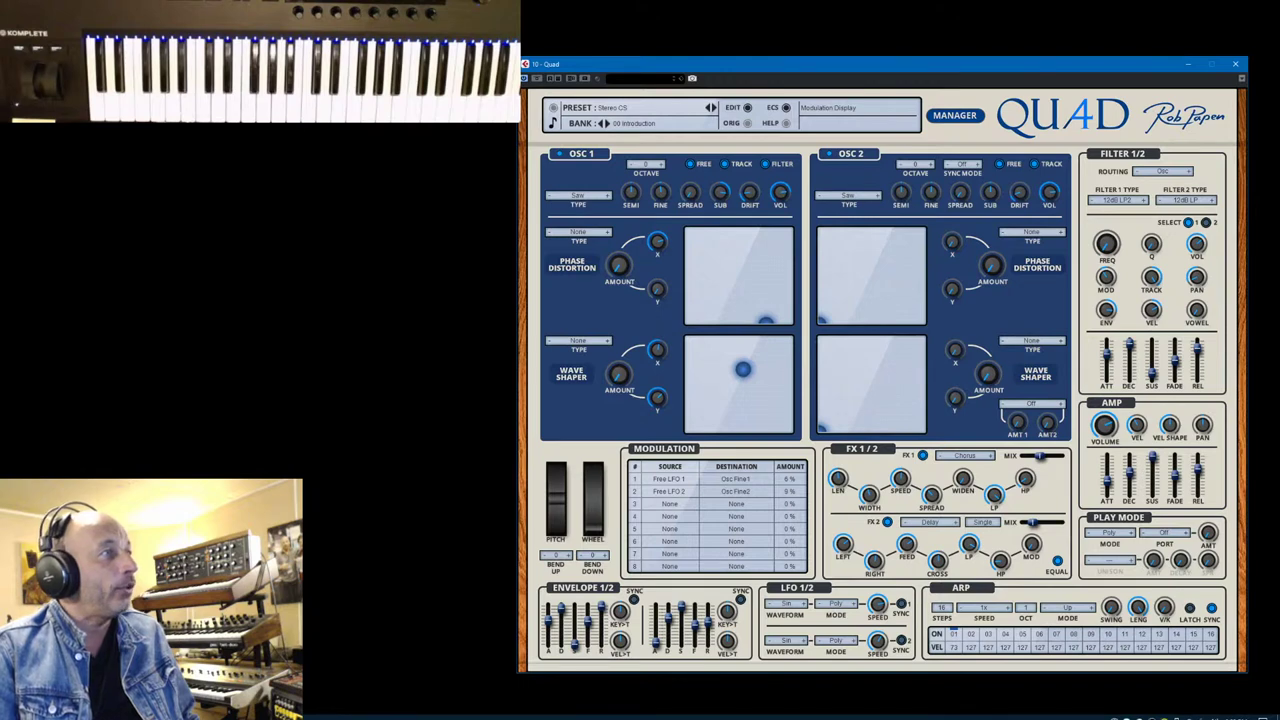
Open the preset and bank manager and look through the list of available banks.
{"action": "left_click", "coordinate": [950, 116]}
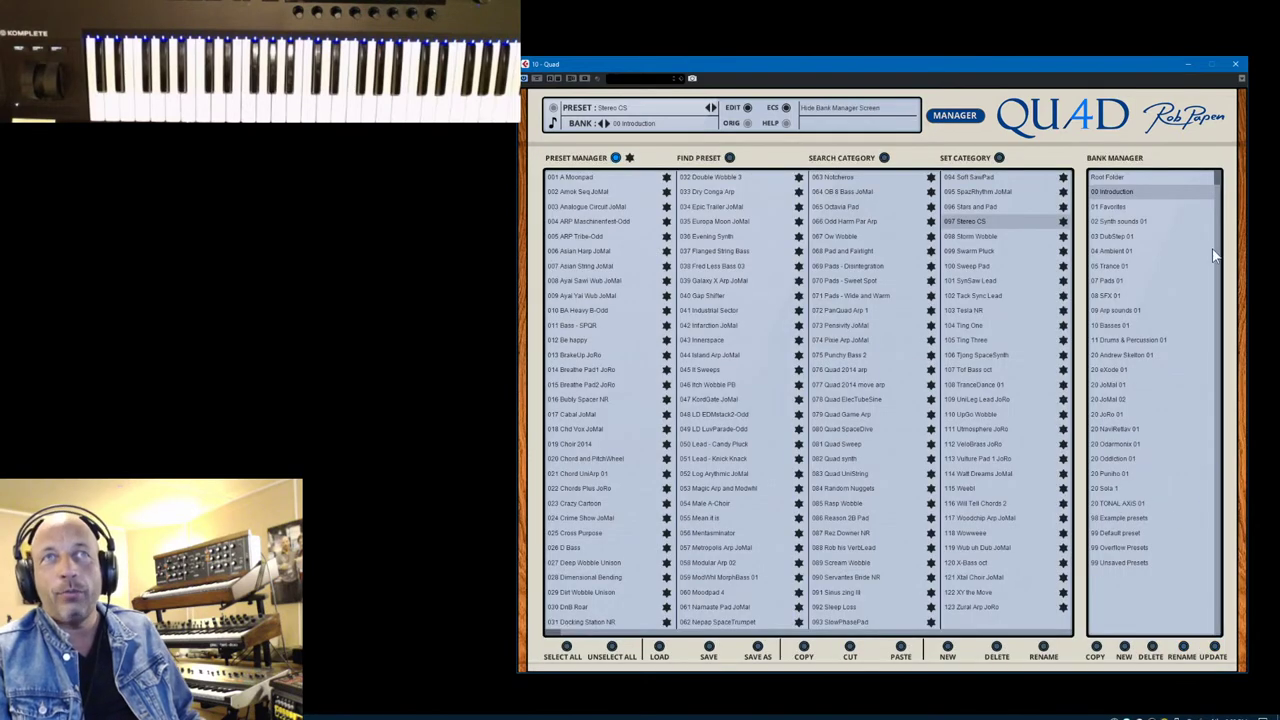
{"action": "left_click_drag", "start_coordinate": [1220, 185], "coordinate": [1230, 492]}
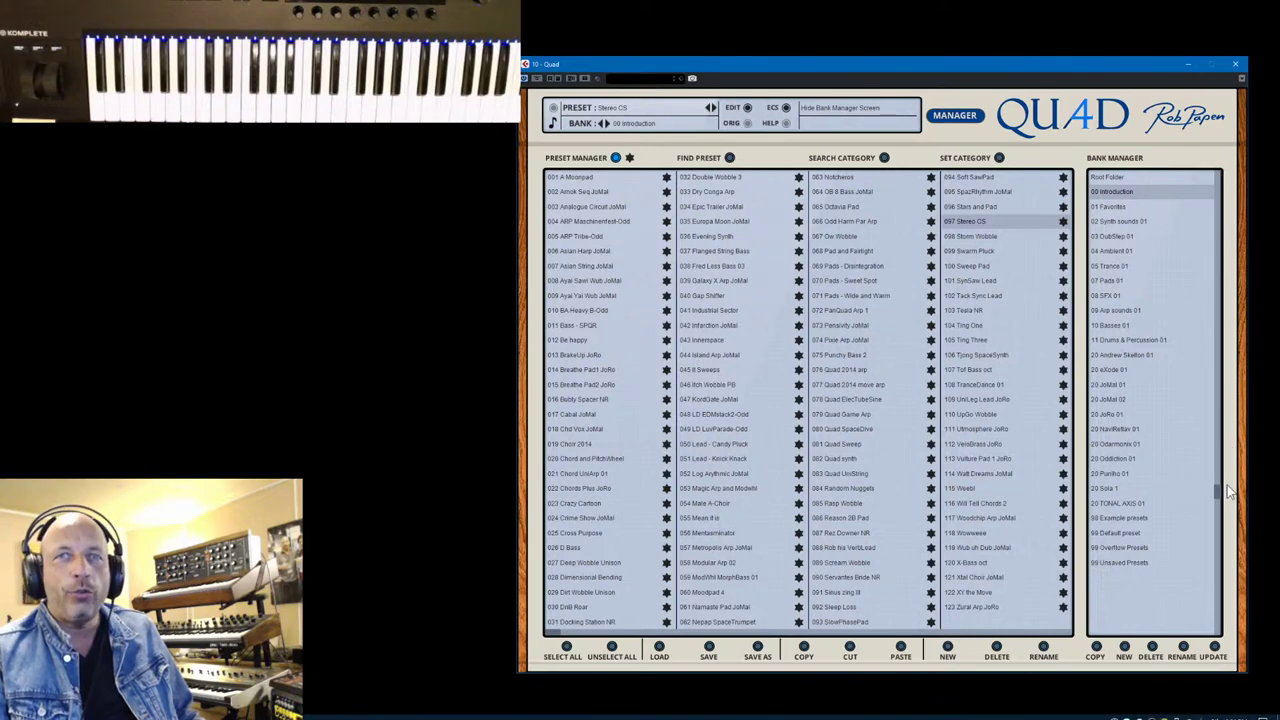